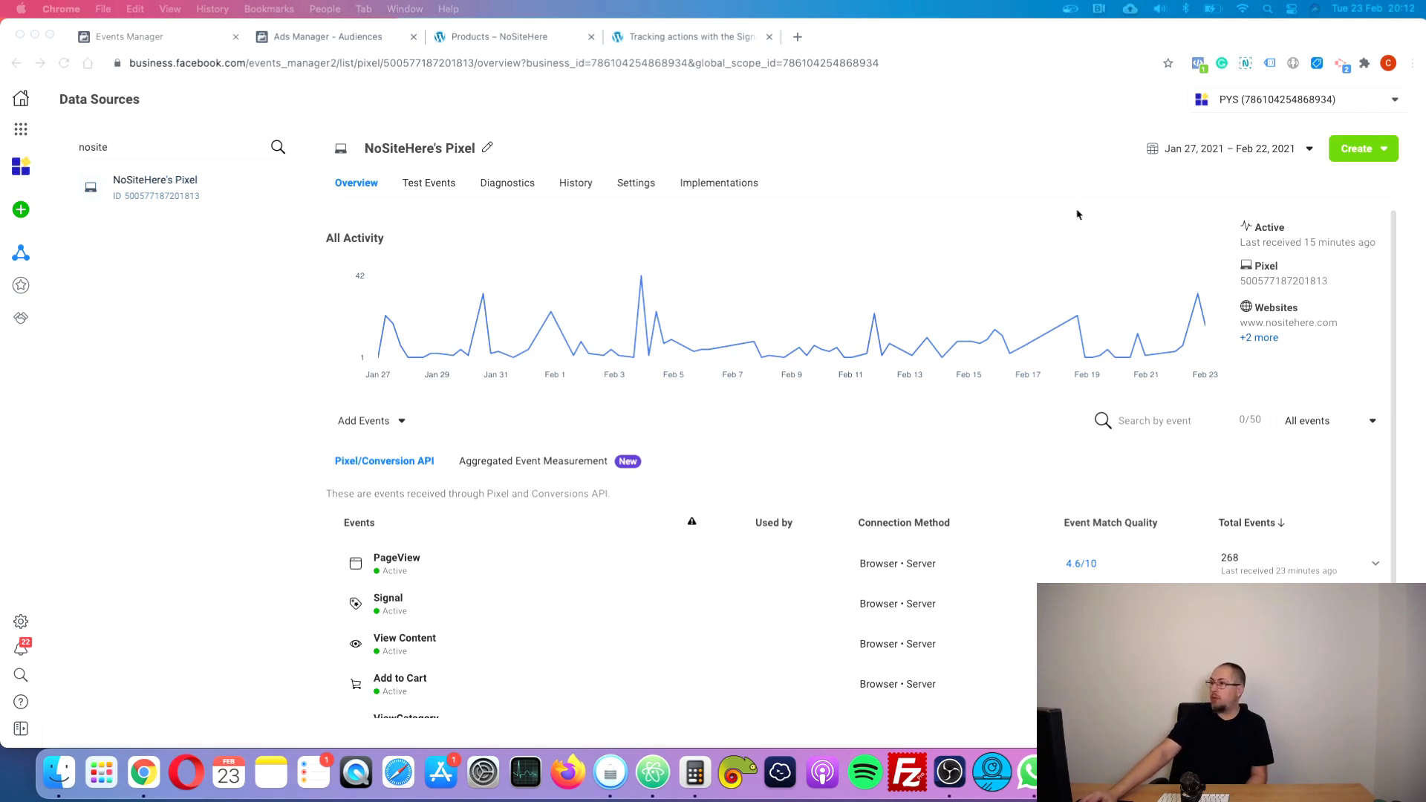
{"action": "left_click", "coordinate": [1378, 153]}
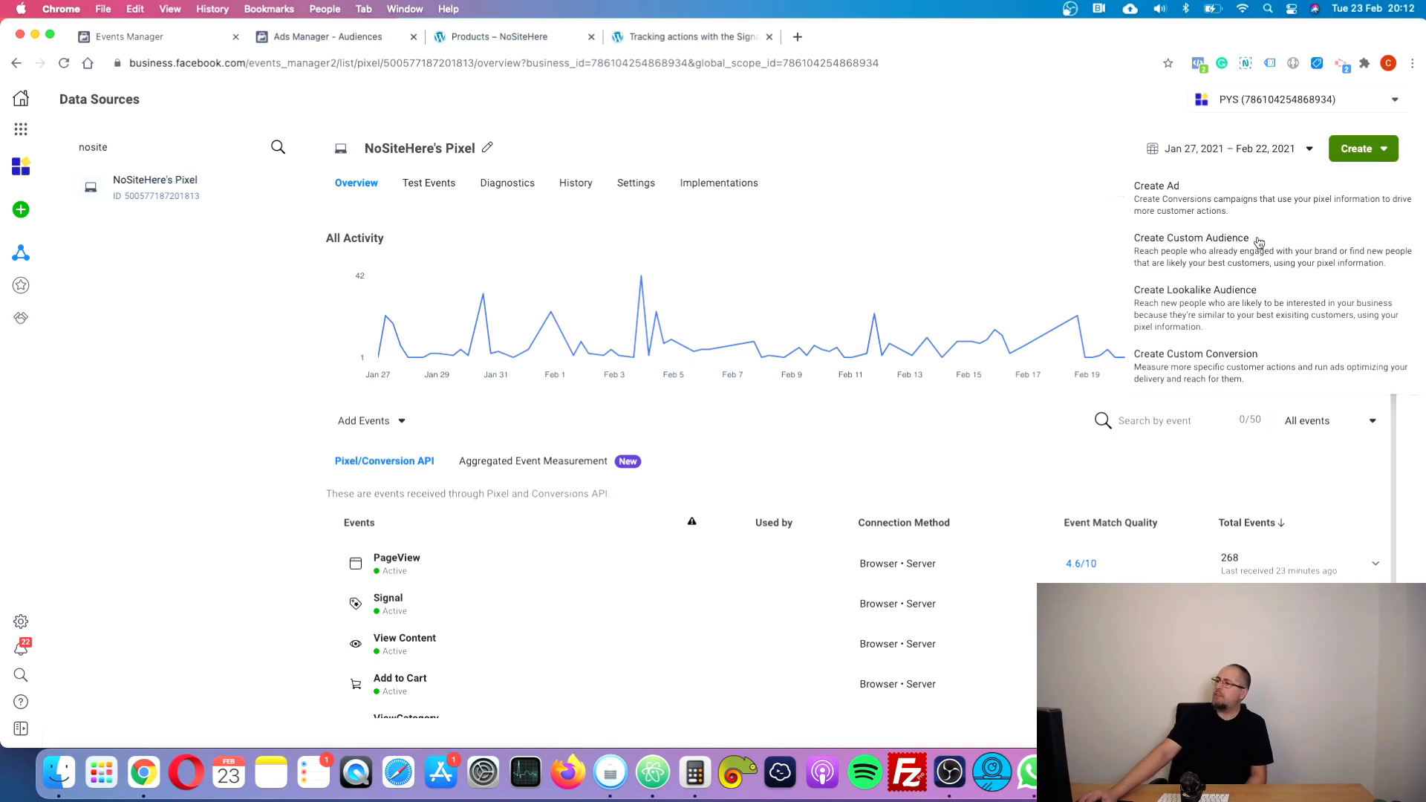
{"action": "left_click", "coordinate": [1012, 159]}
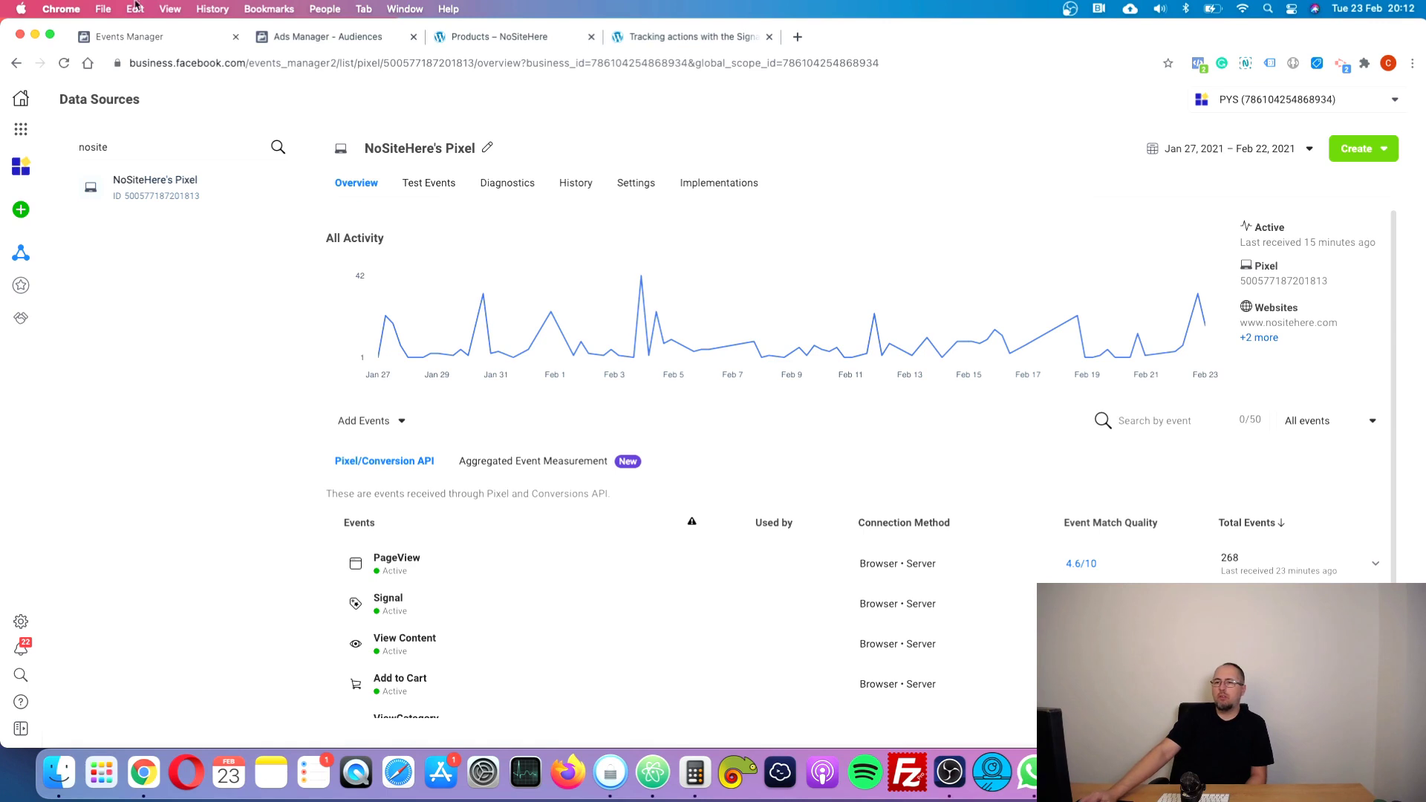
{"action": "left_click", "coordinate": [16, 131]}
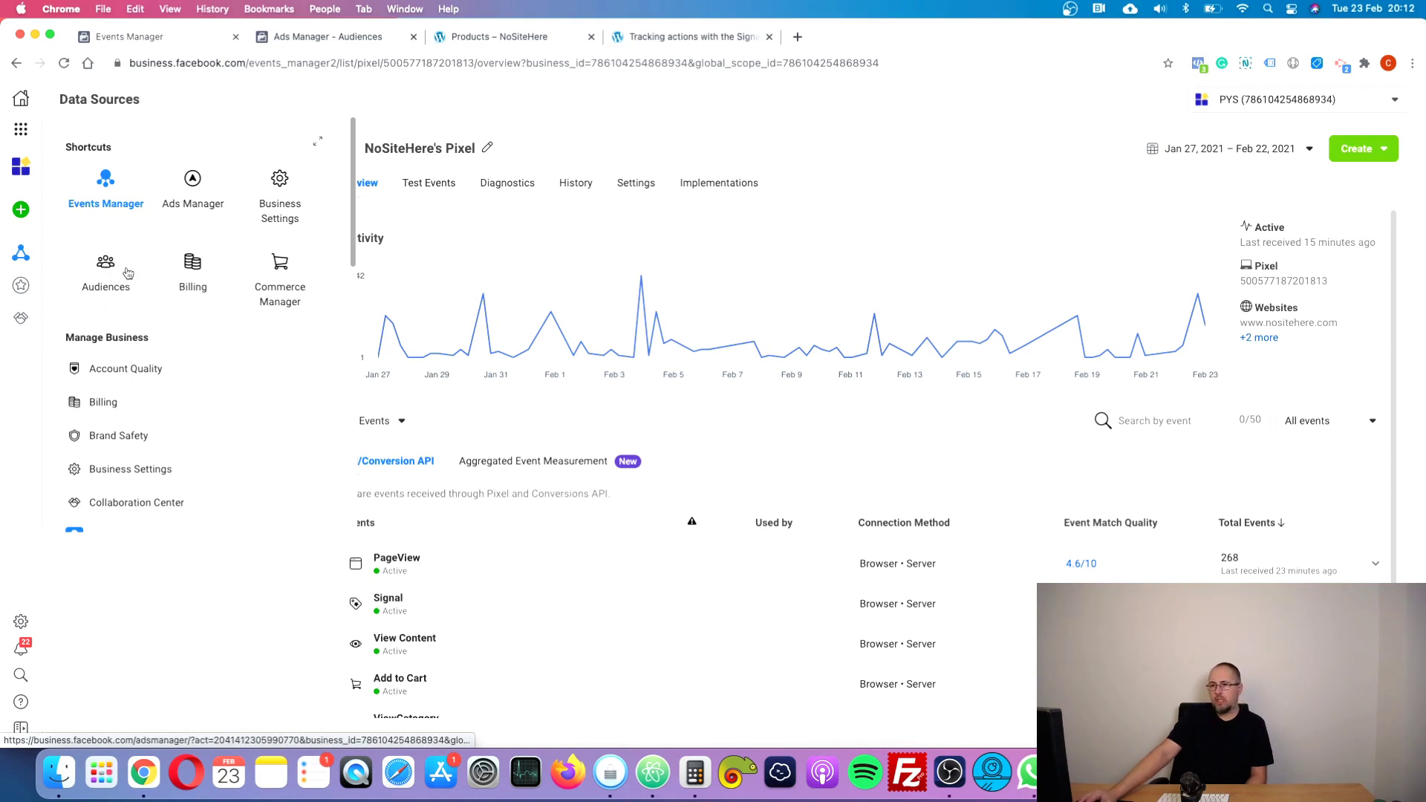
{"action": "scroll", "coordinate": [186, 316], "scroll_direction": "down", "scroll_amount": 1}
{"action": "scroll", "coordinate": [186, 317], "scroll_direction": "down", "scroll_amount": 10}
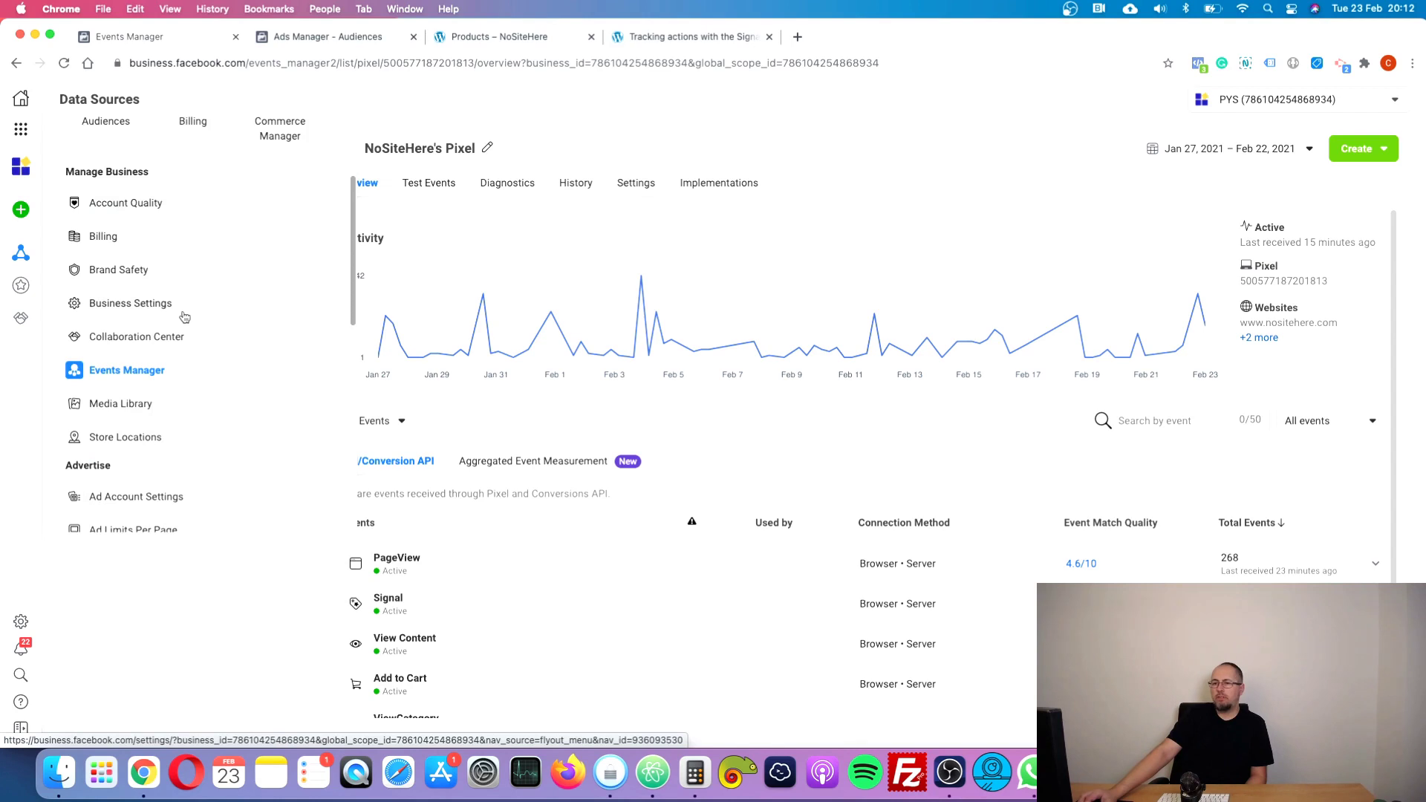
{"action": "scroll", "coordinate": [92, 166], "scroll_direction": "up", "scroll_amount": 10}
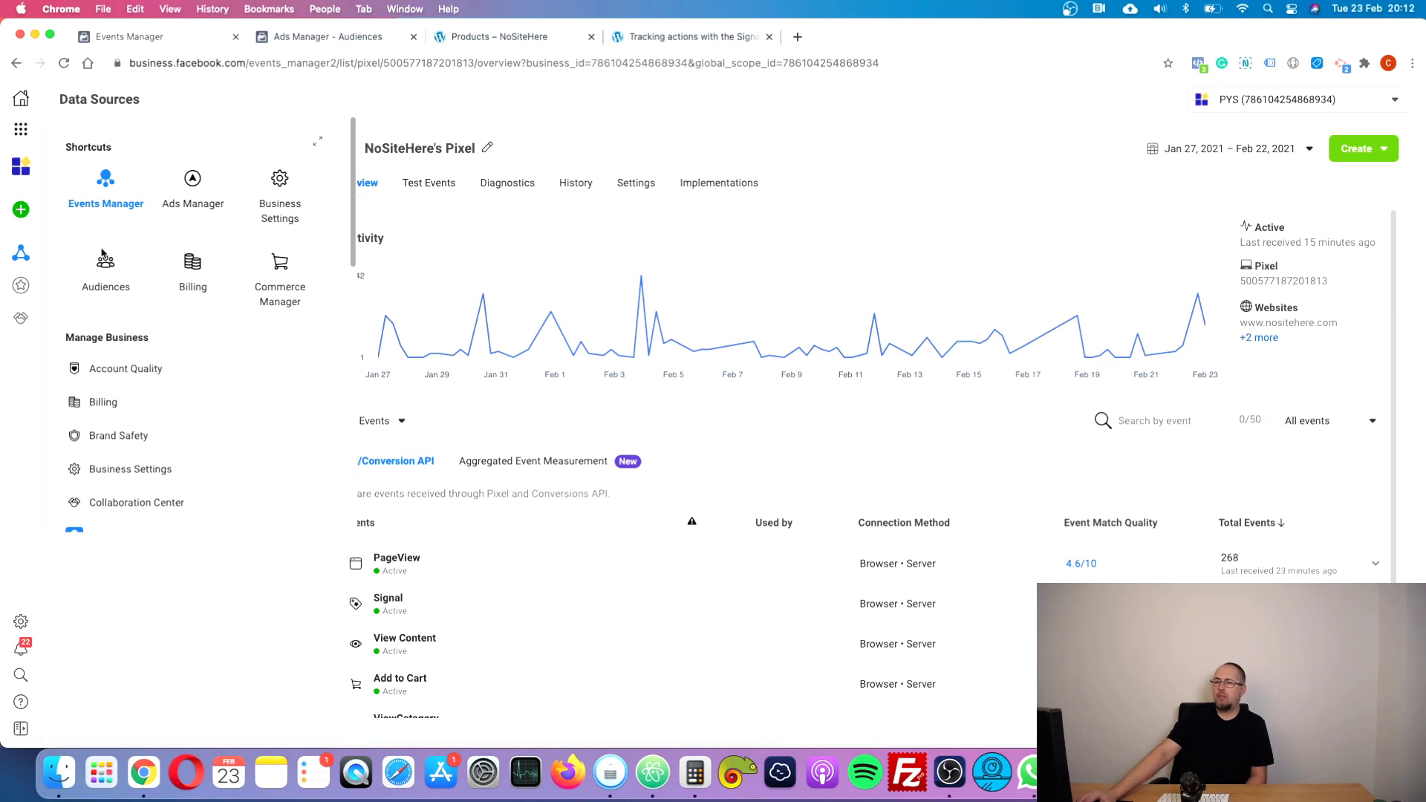
- Switch to the Ads Manager Audiences page and start a custom audience with Website as its source
{"action": "left_click", "coordinate": [317, 35]}
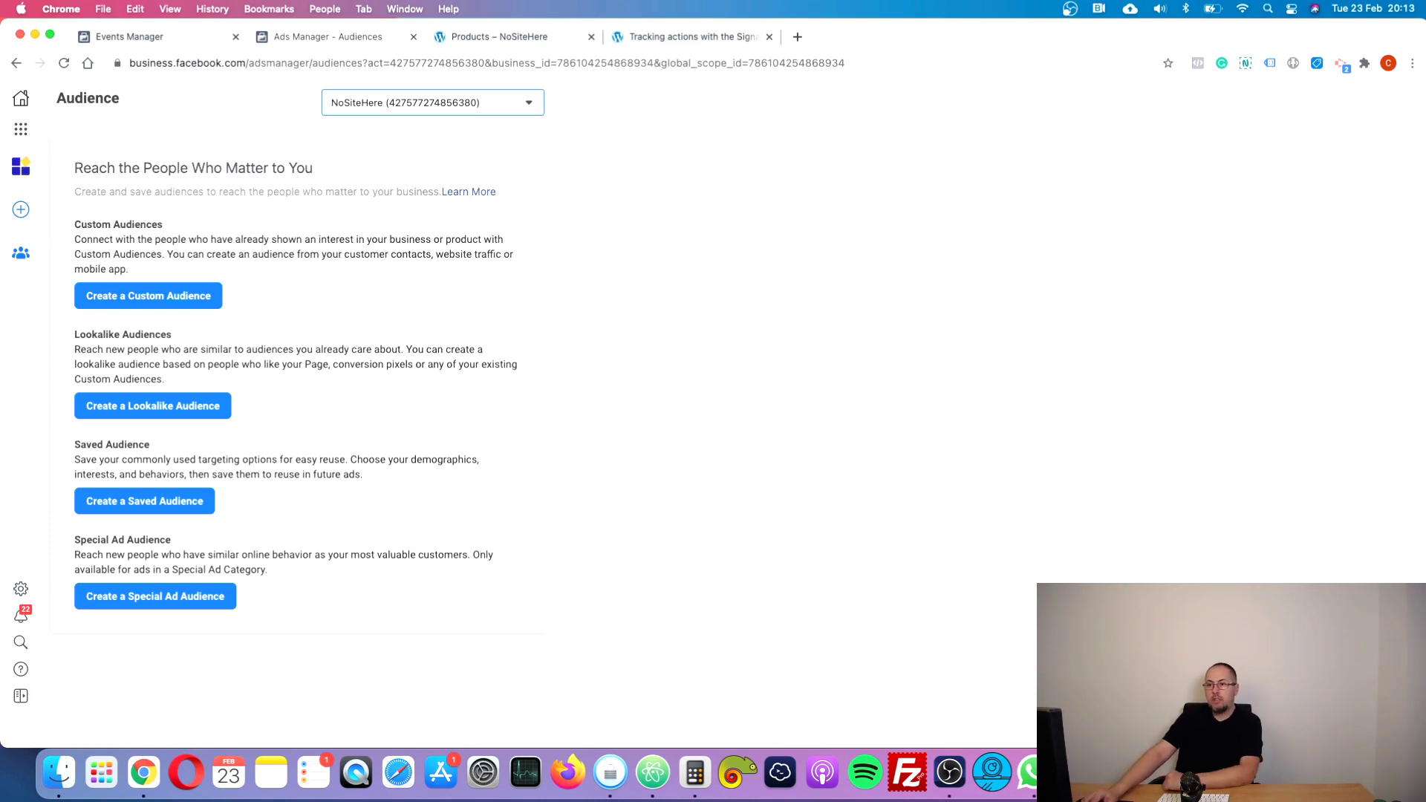
{"action": "left_click", "coordinate": [163, 305]}
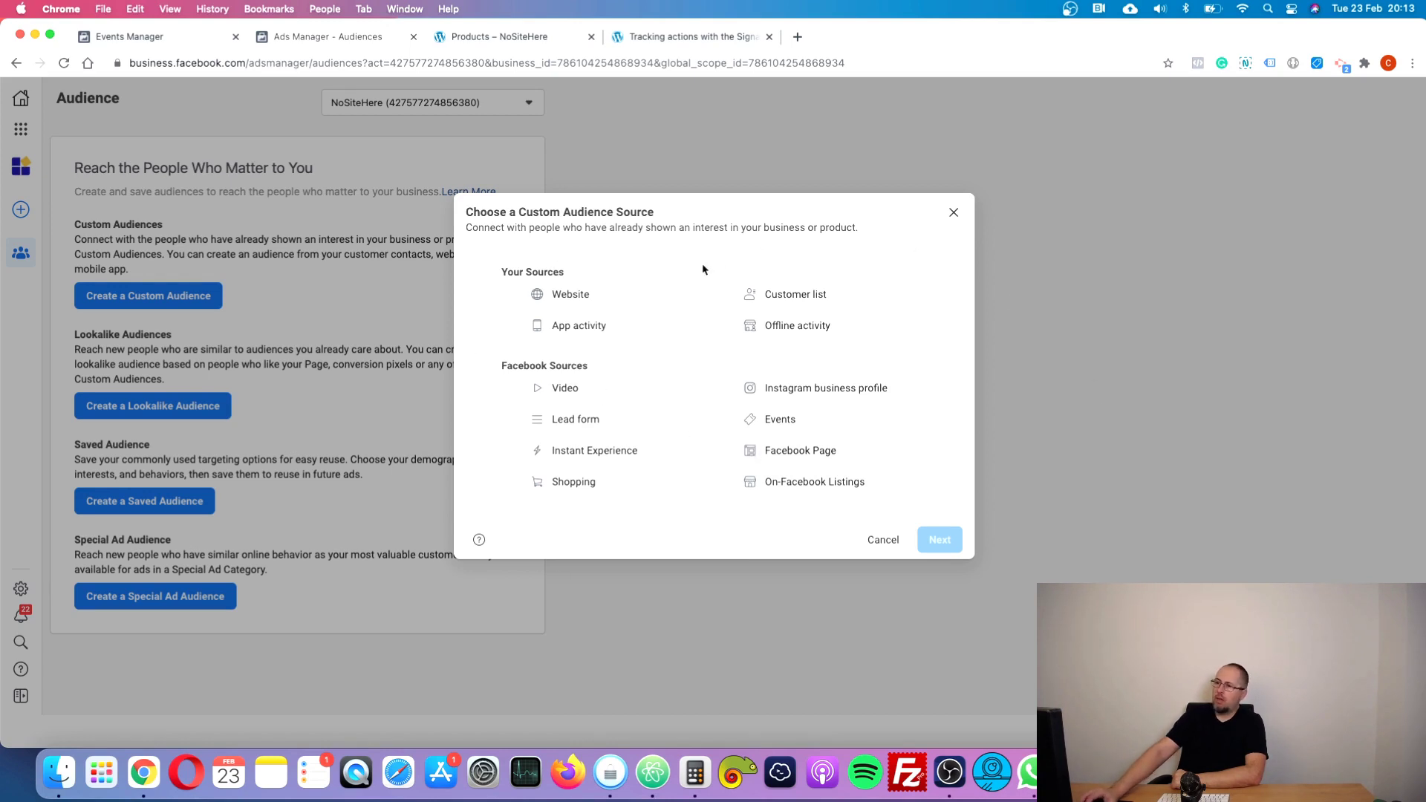
{"action": "left_click", "coordinate": [510, 295]}
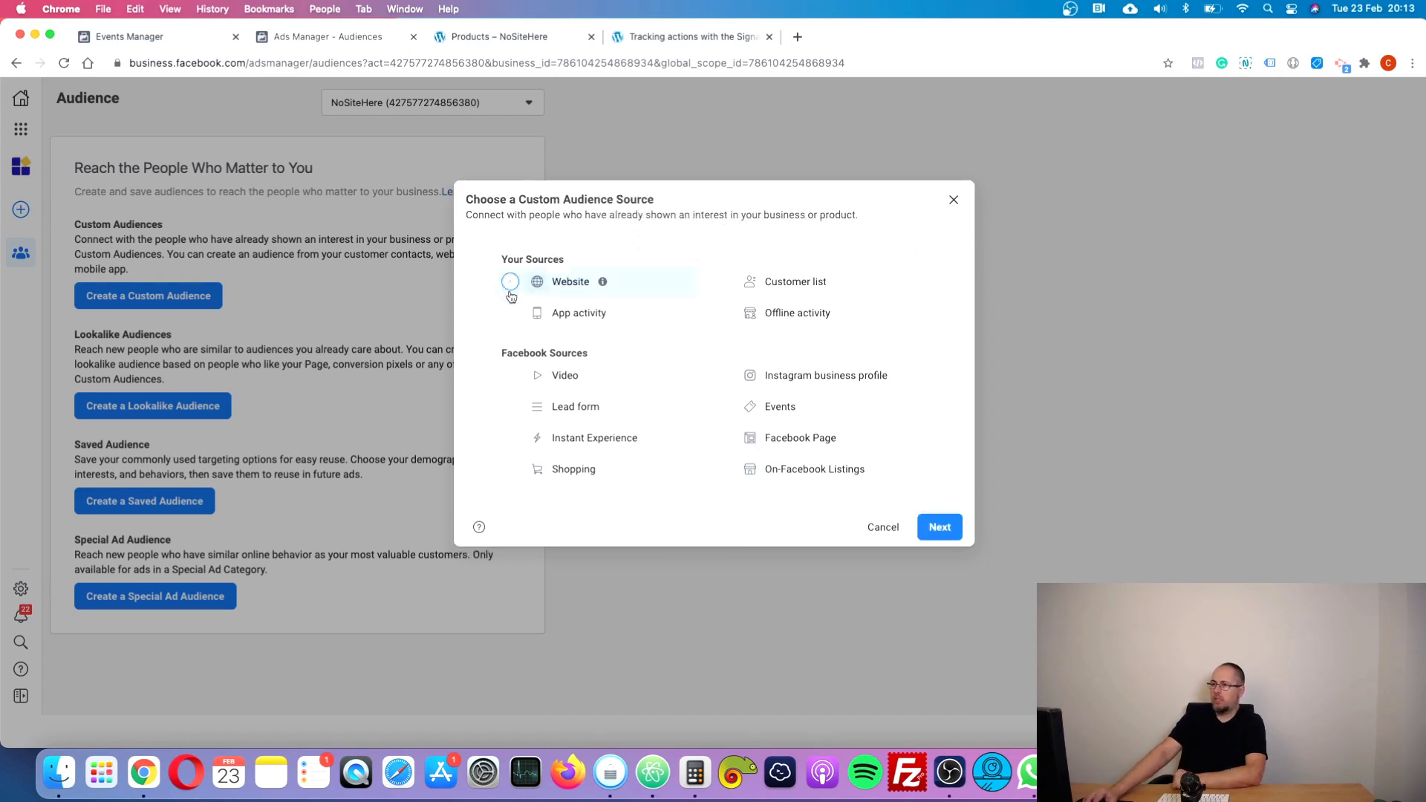
{"action": "left_click", "coordinate": [933, 535]}
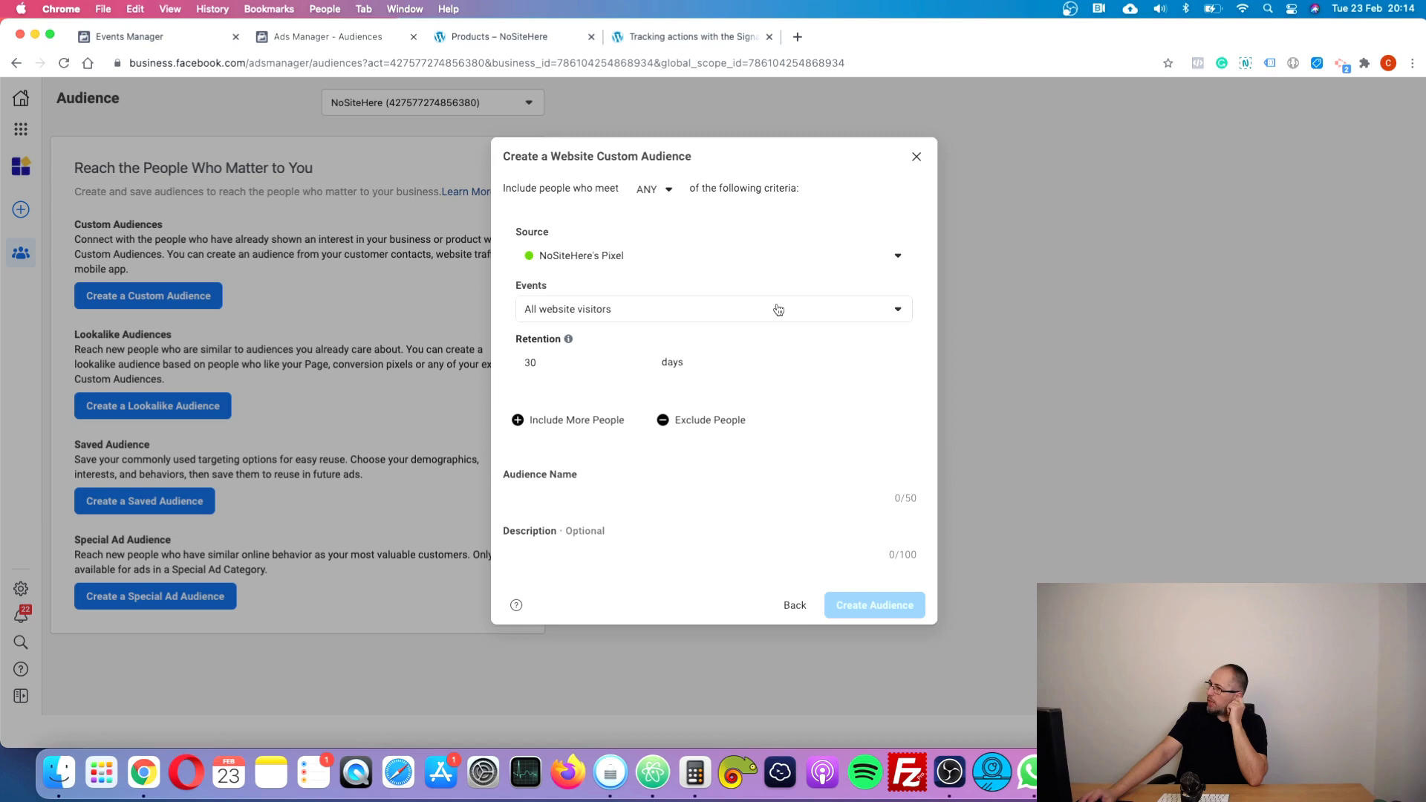
- Examine the events available for the website custom audience based on NoSiteHere's Pixel
{"action": "left_click", "coordinate": [778, 310]}
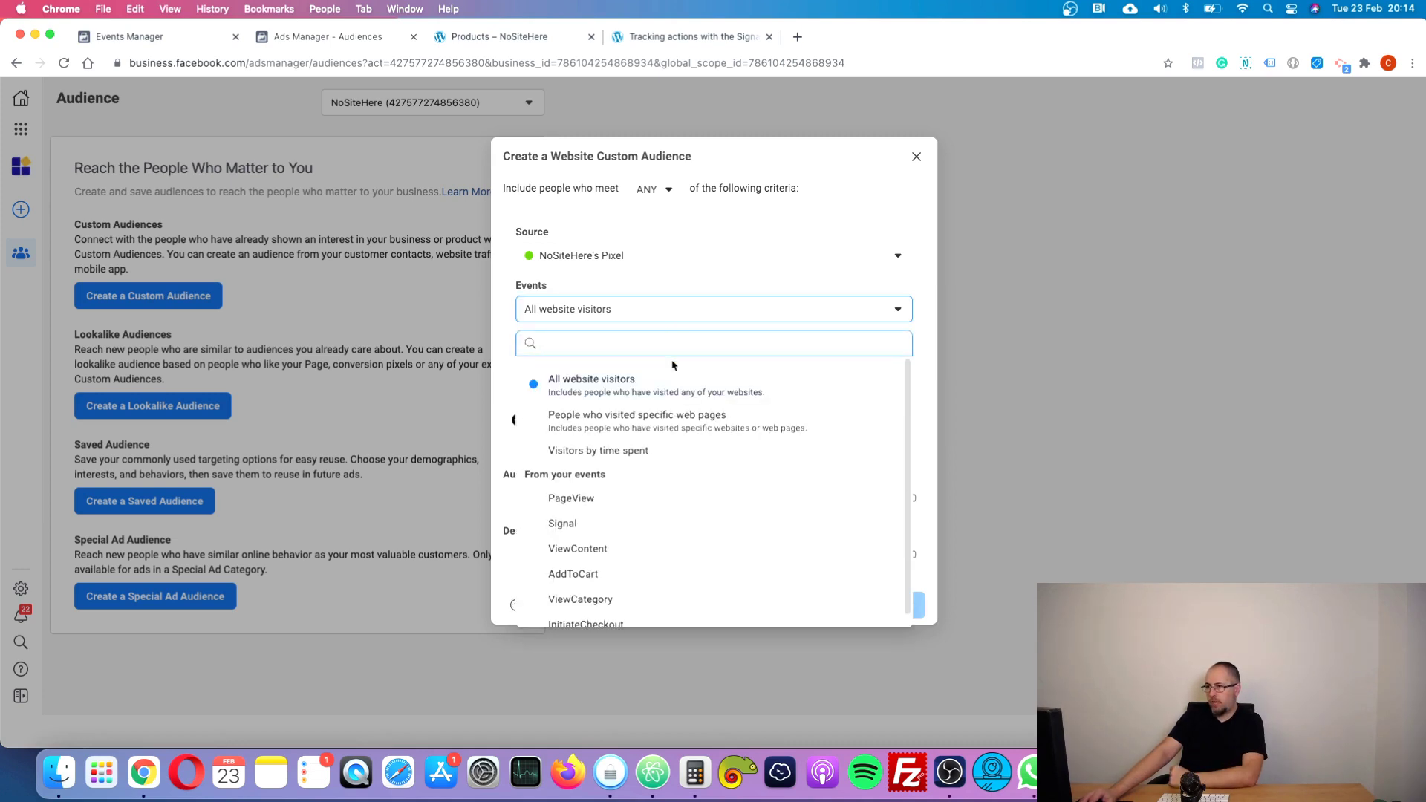
{"action": "left_click", "coordinate": [672, 311]}
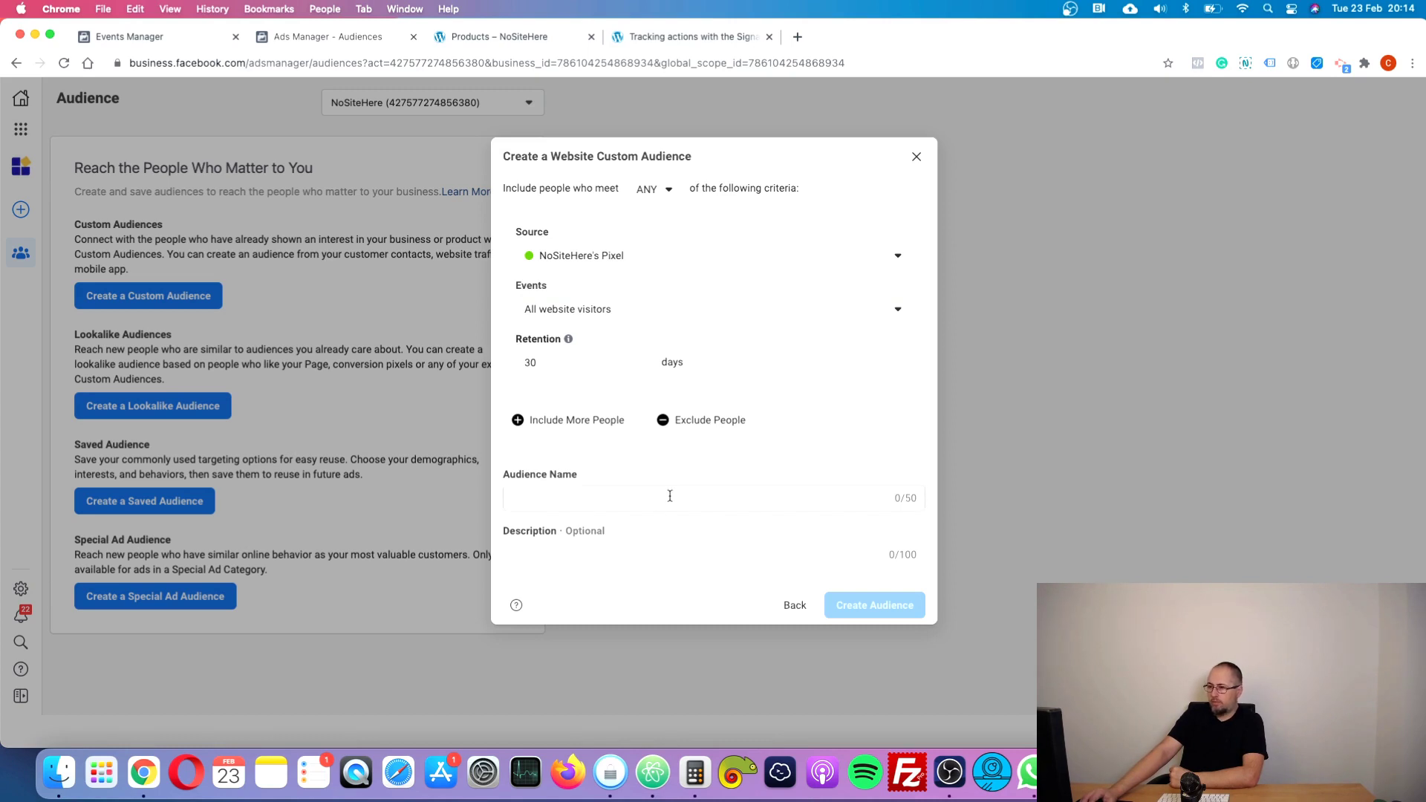
{"action": "left_click", "coordinate": [698, 319]}
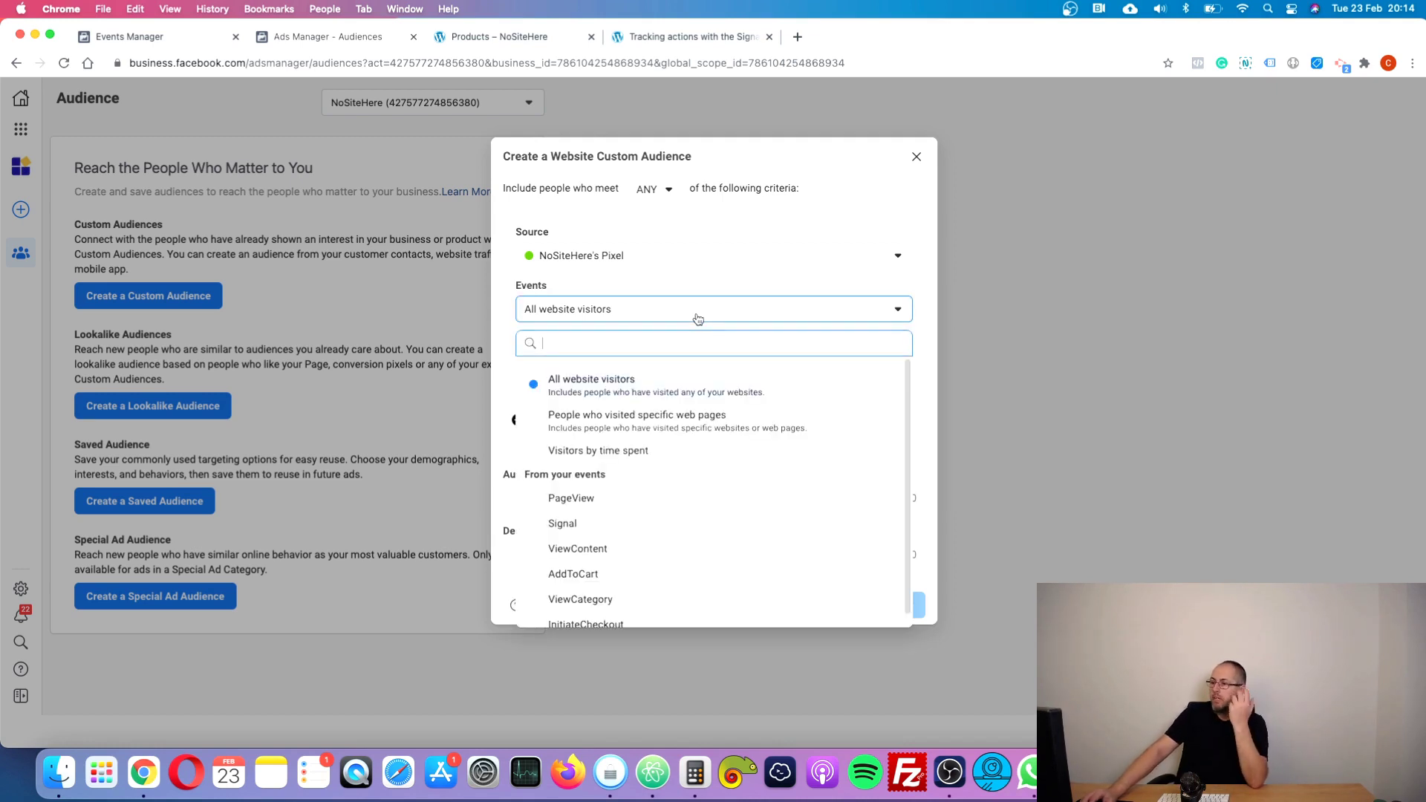
{"action": "scroll", "coordinate": [685, 509], "scroll_direction": "down", "scroll_amount": 1}
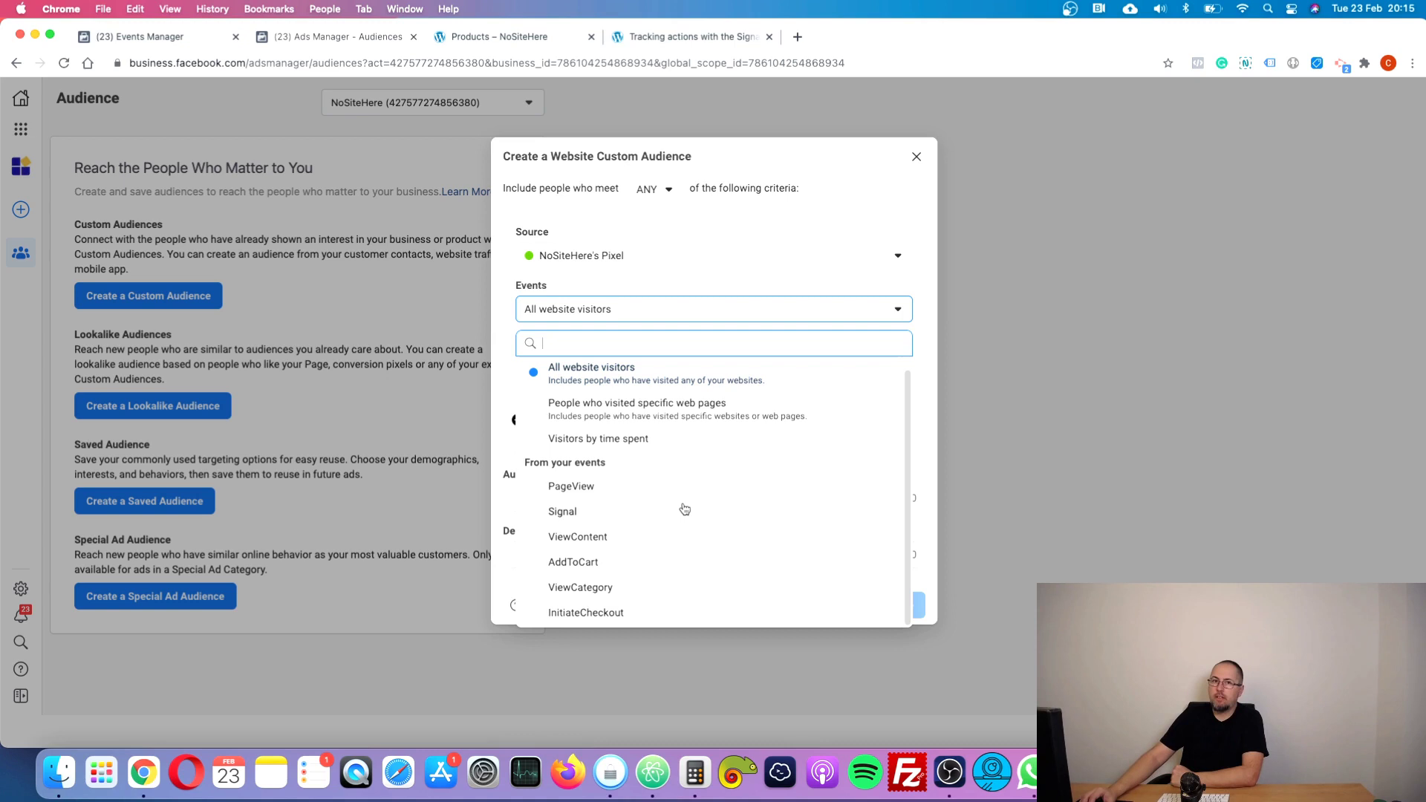
- Switch to the NoSiteHere shop, add the Hoodie with Pocket to the cart and view the cart
{"action": "left_click", "coordinate": [530, 44]}
{"action": "scroll", "coordinate": [779, 360], "scroll_direction": "down", "scroll_amount": 5}
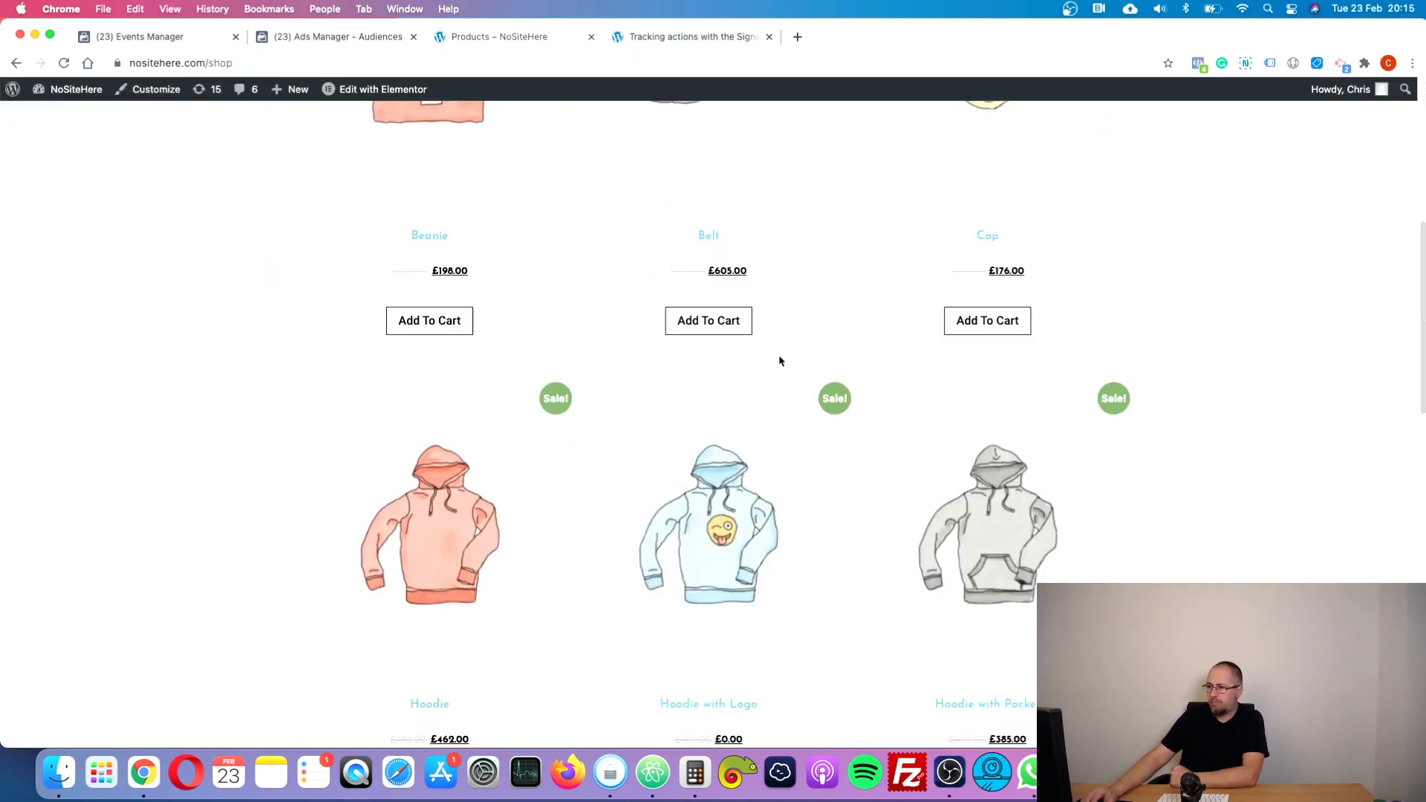
{"action": "scroll", "coordinate": [711, 425], "scroll_direction": "down", "scroll_amount": 2}
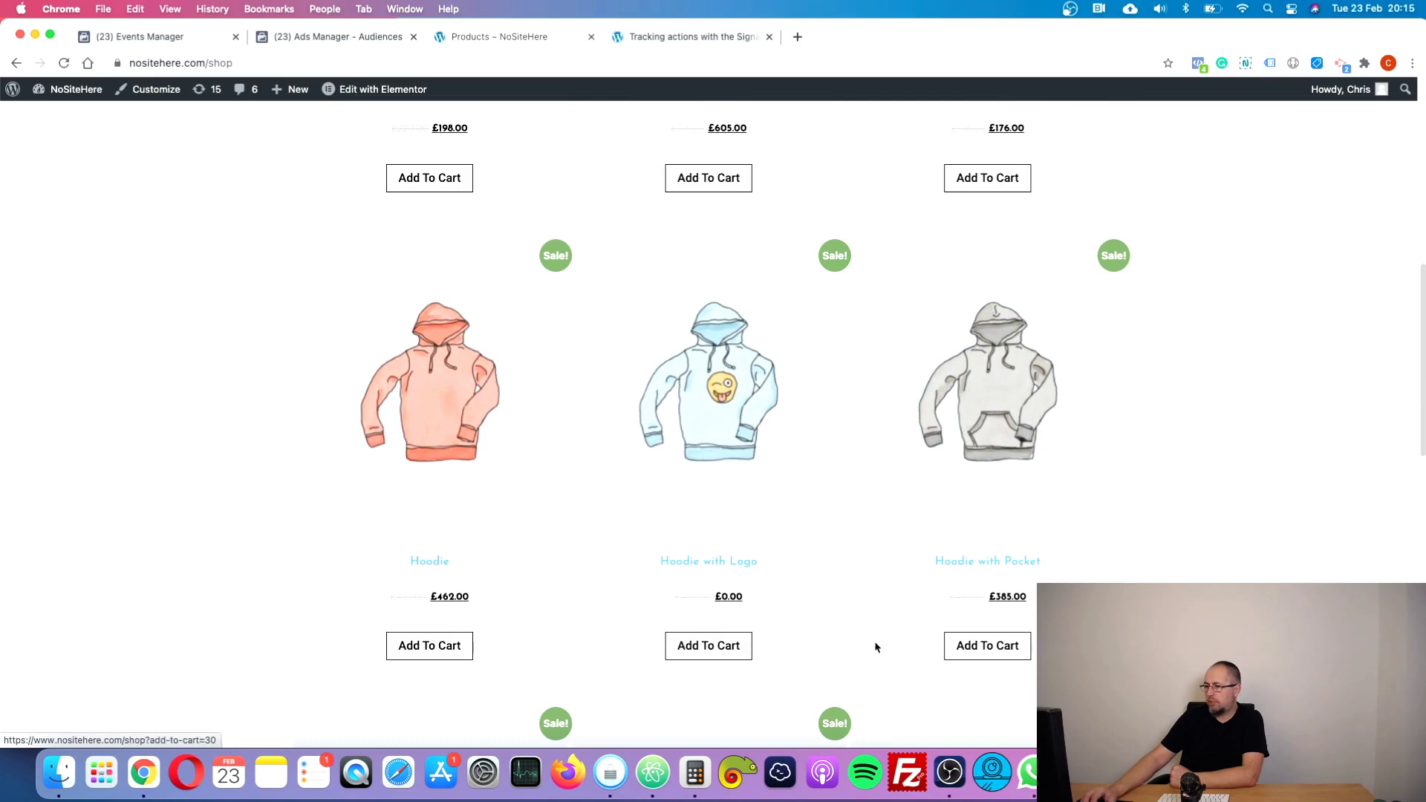
{"action": "left_click", "coordinate": [991, 643]}
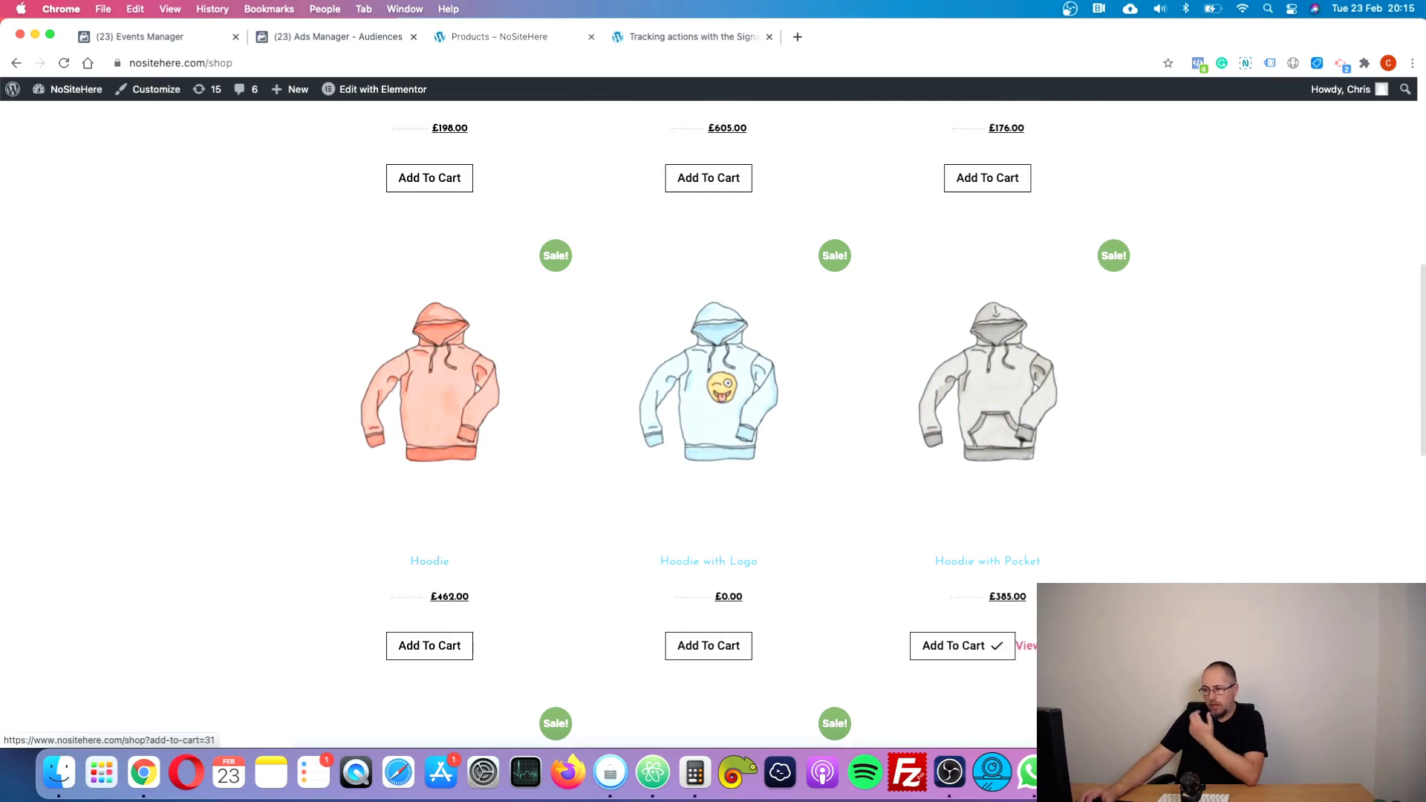
{"action": "left_click", "coordinate": [1026, 646]}
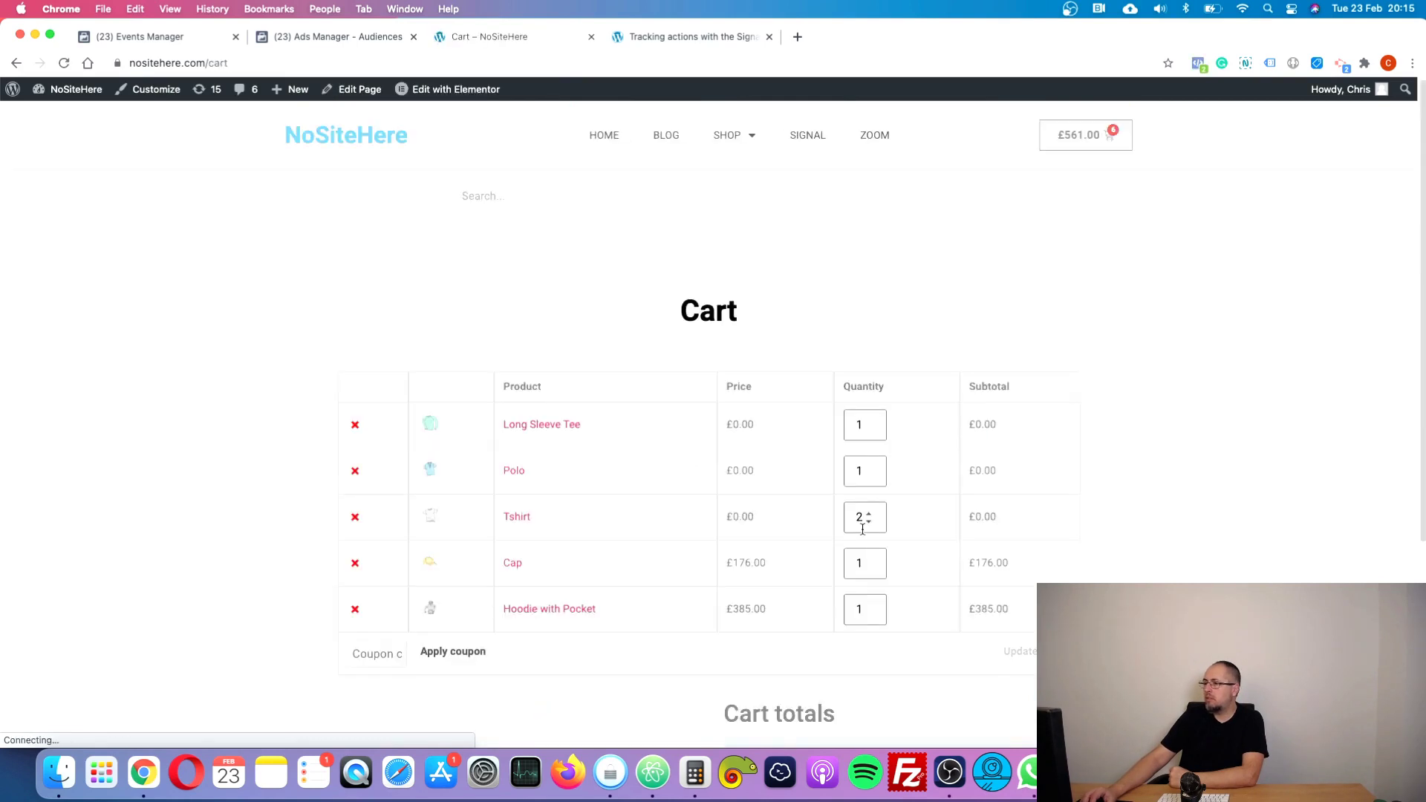
- Proceed from the cart to checkout and place the order with the prefilled billing details
{"action": "scroll", "coordinate": [863, 520], "scroll_direction": "down", "scroll_amount": 4}
{"action": "left_click", "coordinate": [864, 567]}
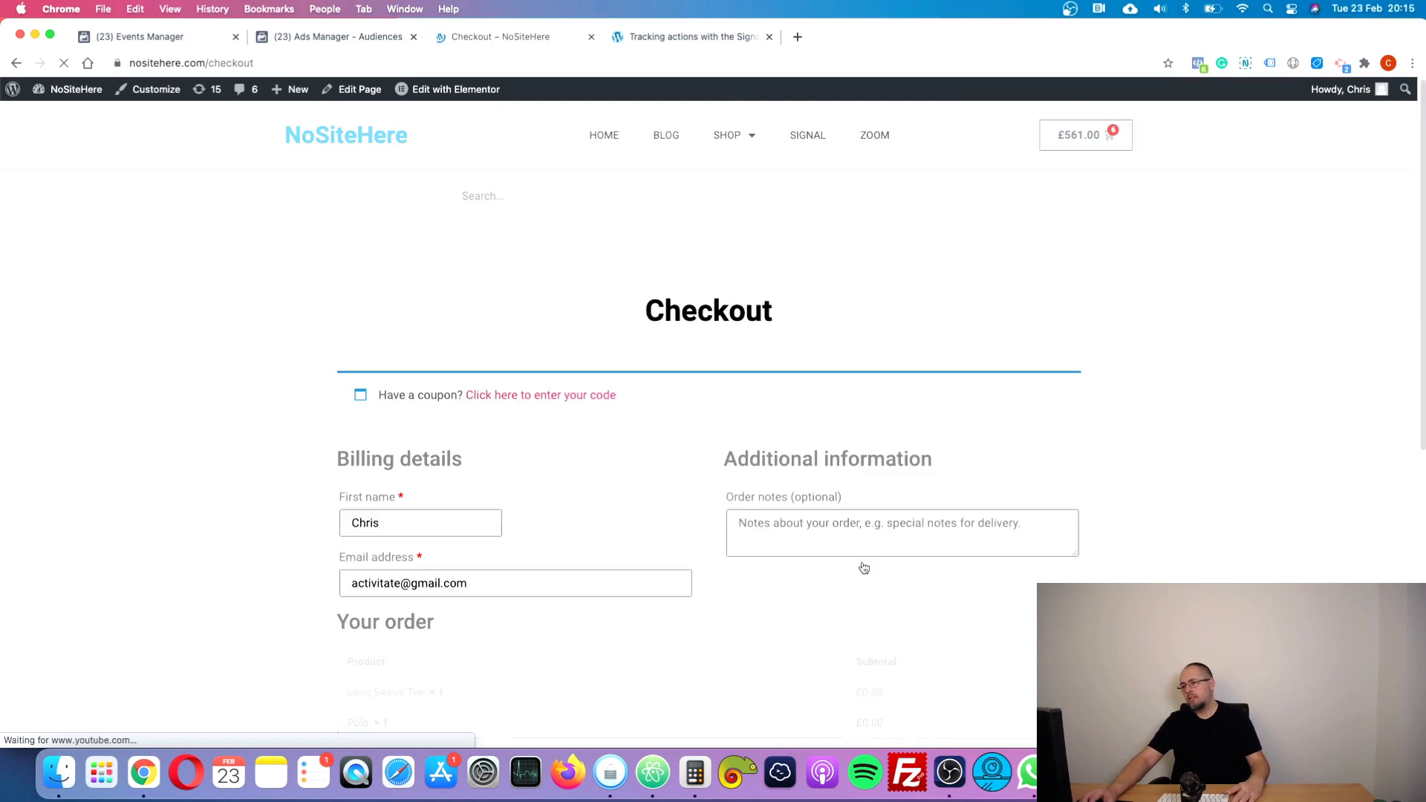
{"action": "scroll", "coordinate": [864, 568], "scroll_direction": "down", "scroll_amount": 7}
{"action": "left_click", "coordinate": [1025, 566]}
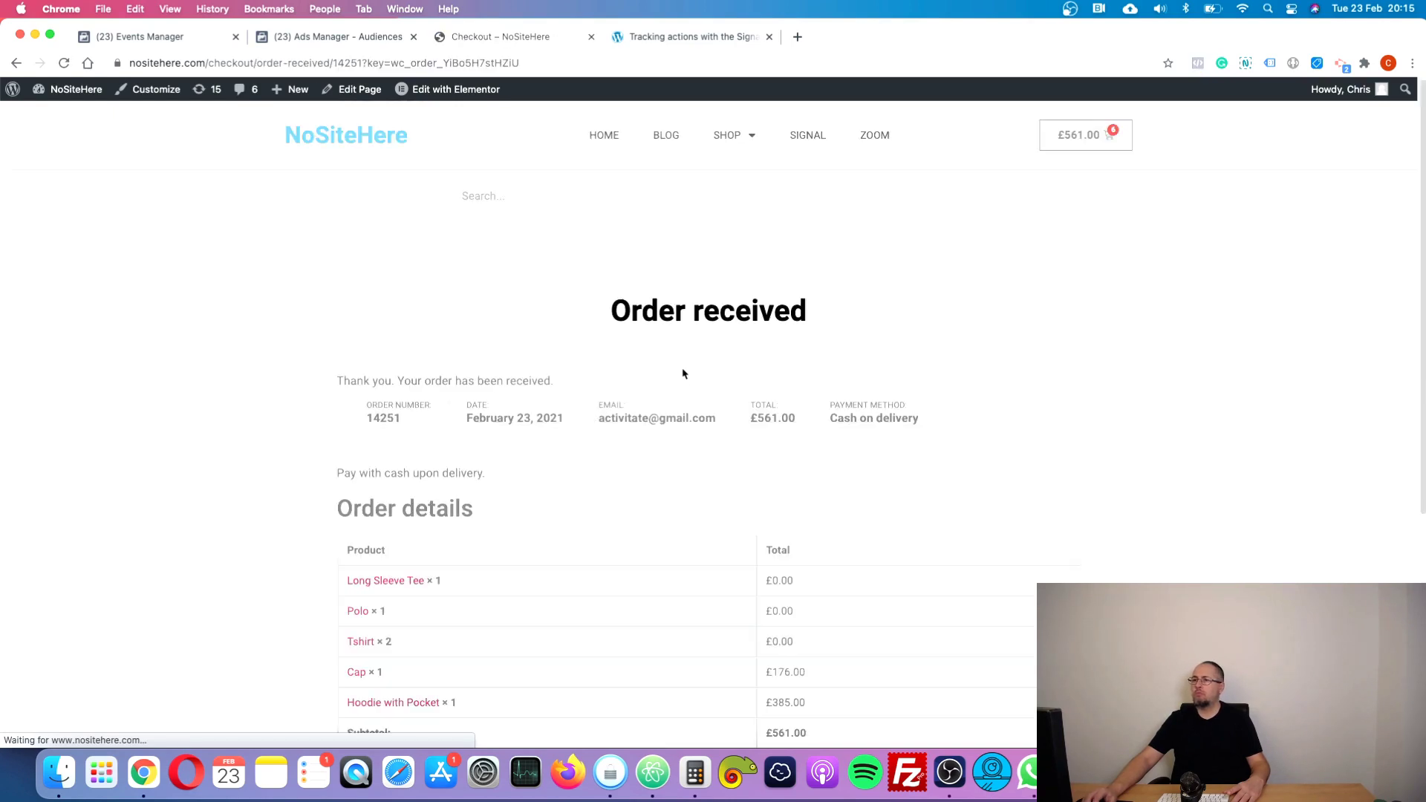
- Inspect the parameters of the first Purchase event for NoSiteHere's Pixel in Facebook Pixel Helper
{"action": "left_click", "coordinate": [1199, 65]}
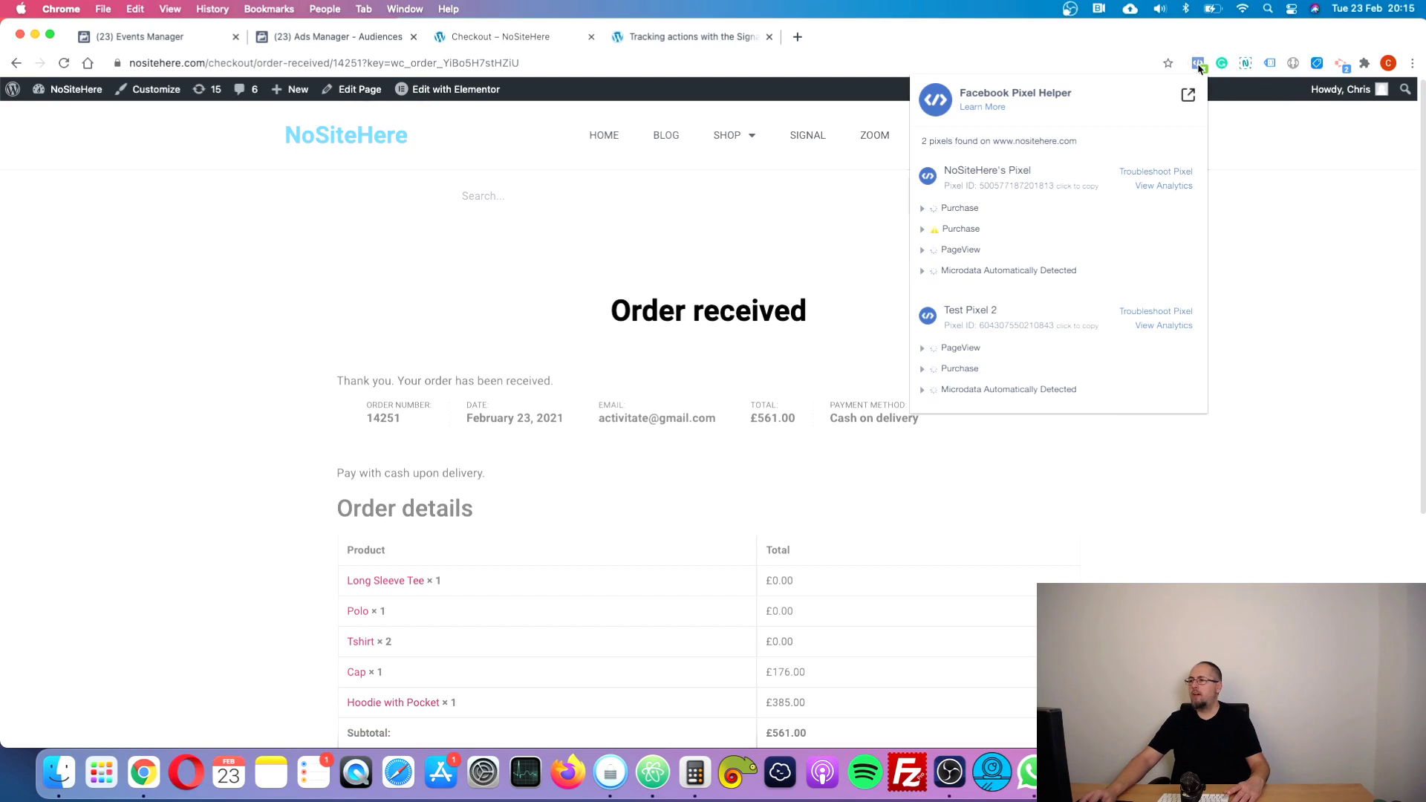
{"action": "left_click", "coordinate": [957, 211]}
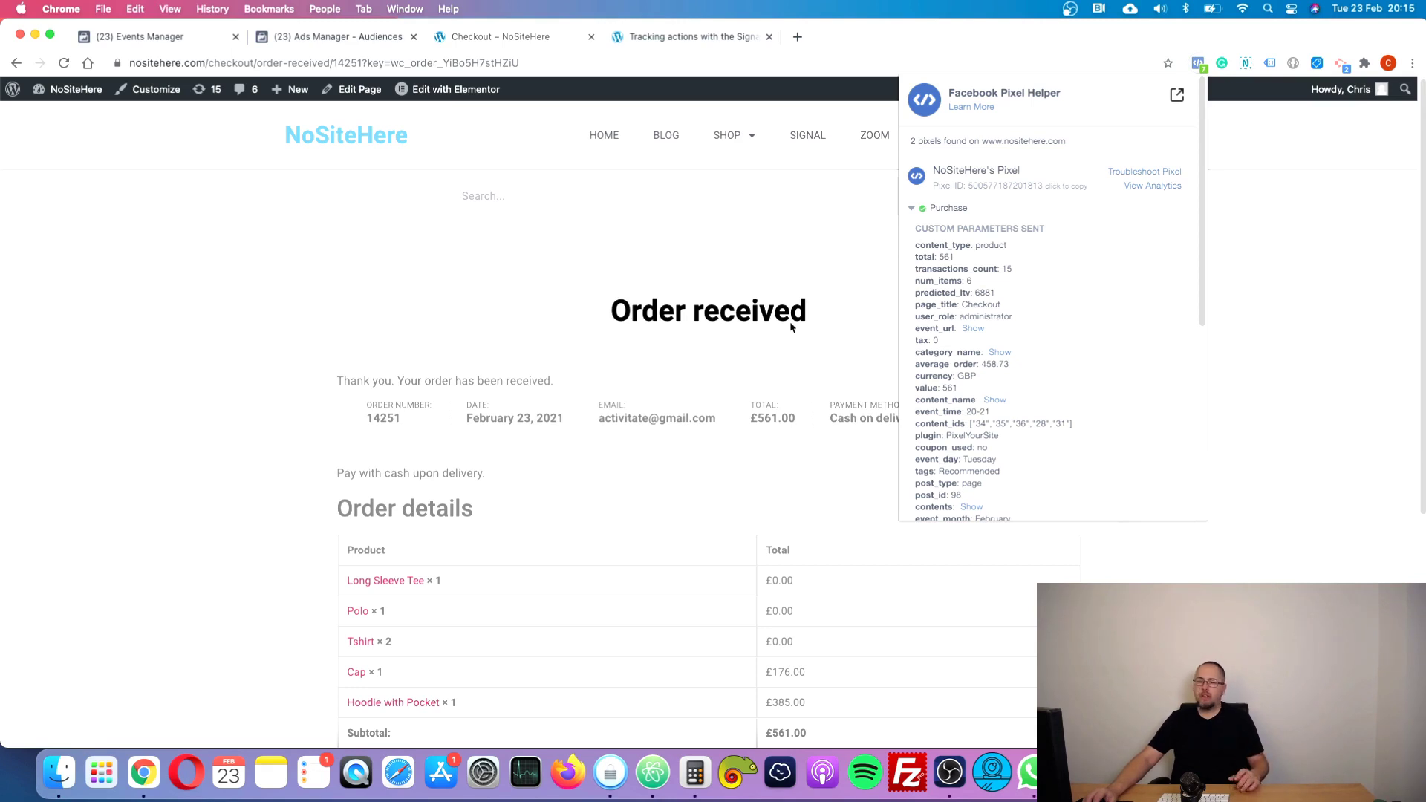
{"action": "left_click", "coordinate": [825, 320]}
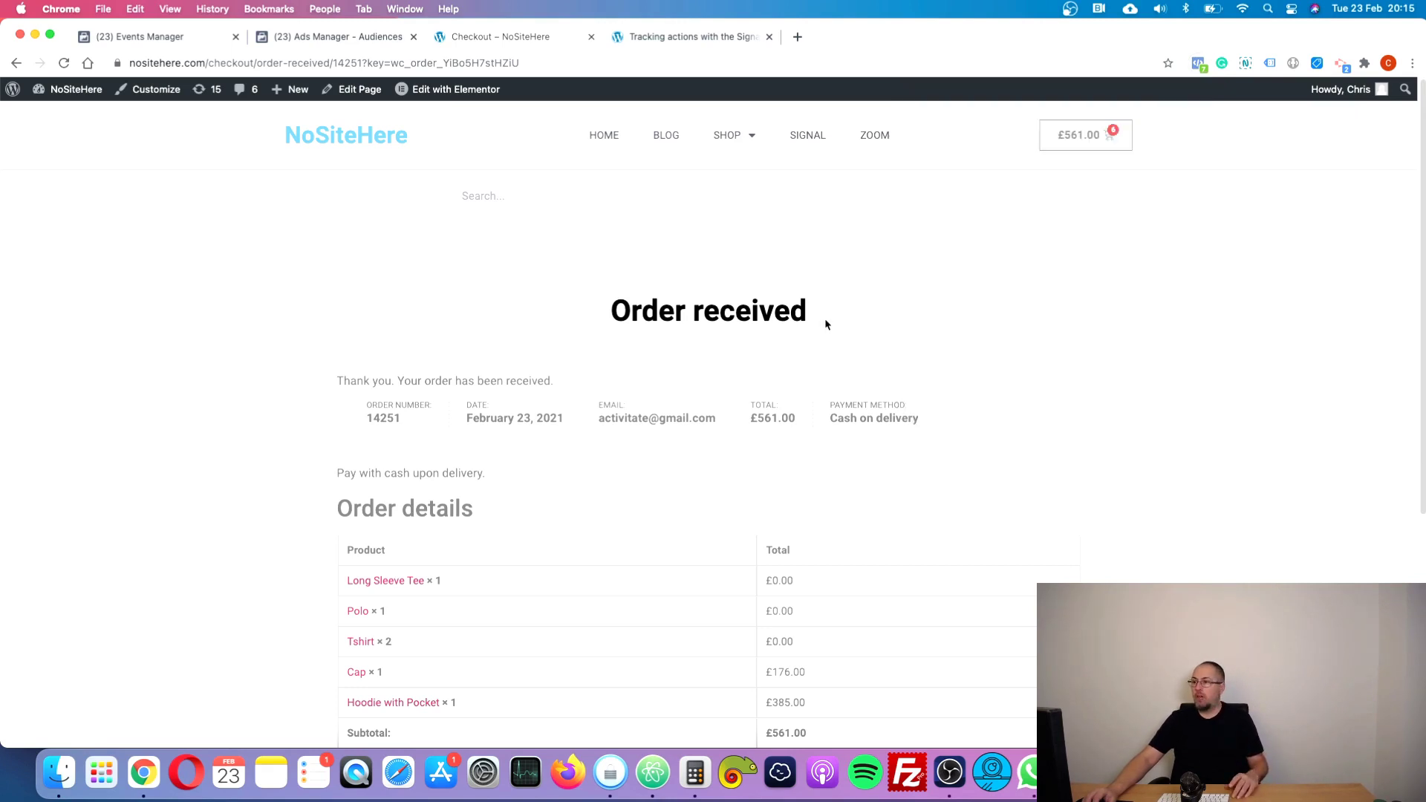
- View the Signal Event page, return to the website custom audience and set its event to AddToCart
{"action": "left_click", "coordinate": [688, 39]}
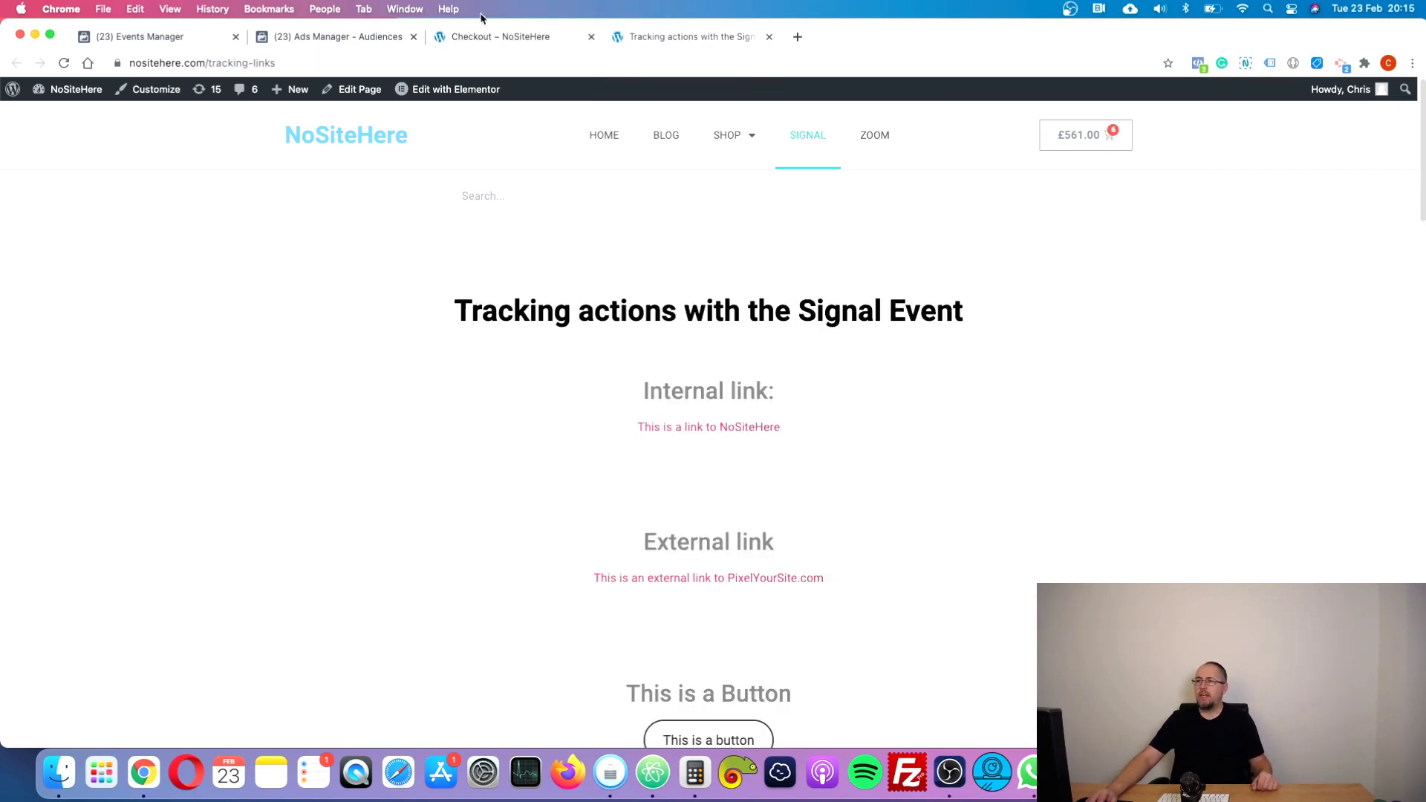
{"action": "left_click", "coordinate": [512, 45]}
{"action": "left_click", "coordinate": [365, 39]}
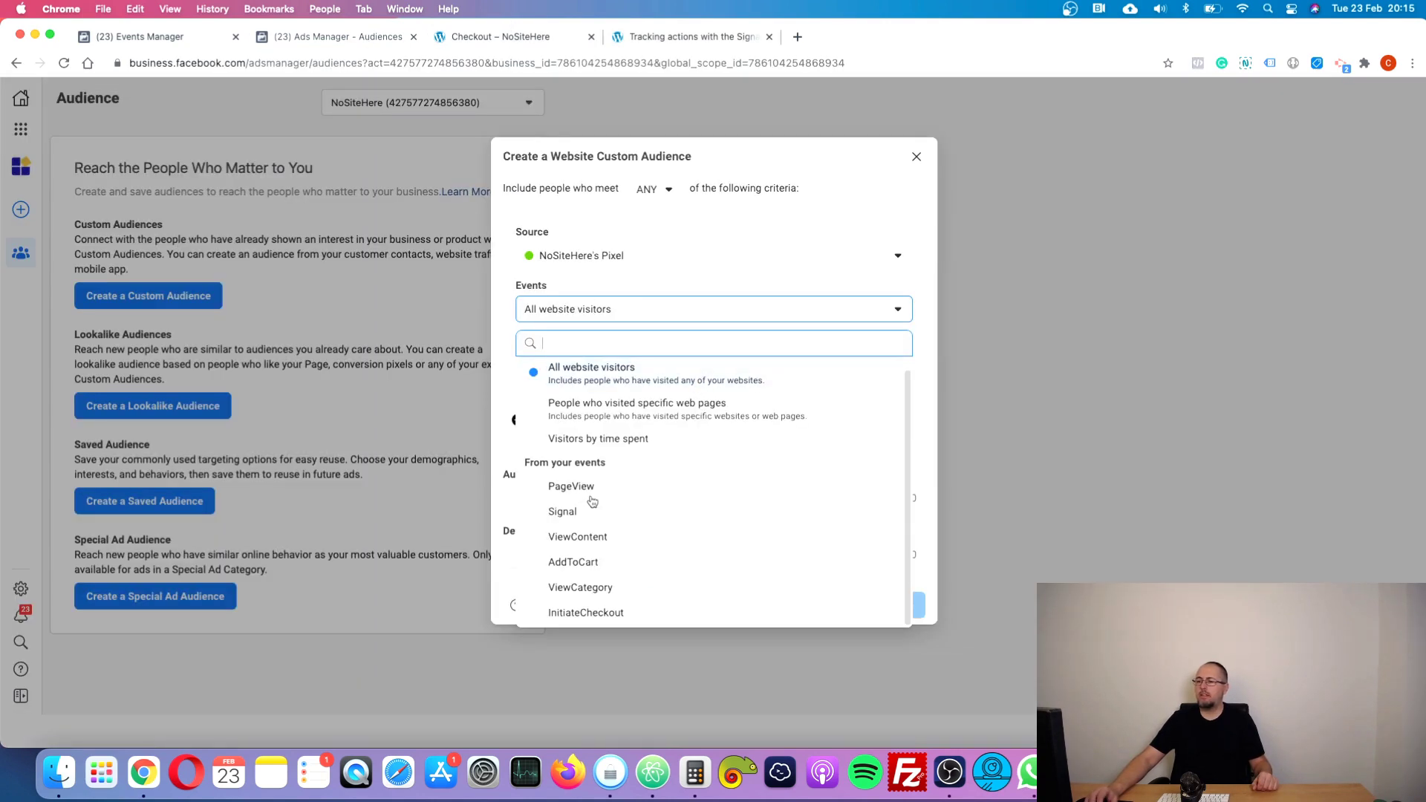
{"action": "left_click", "coordinate": [569, 562]}
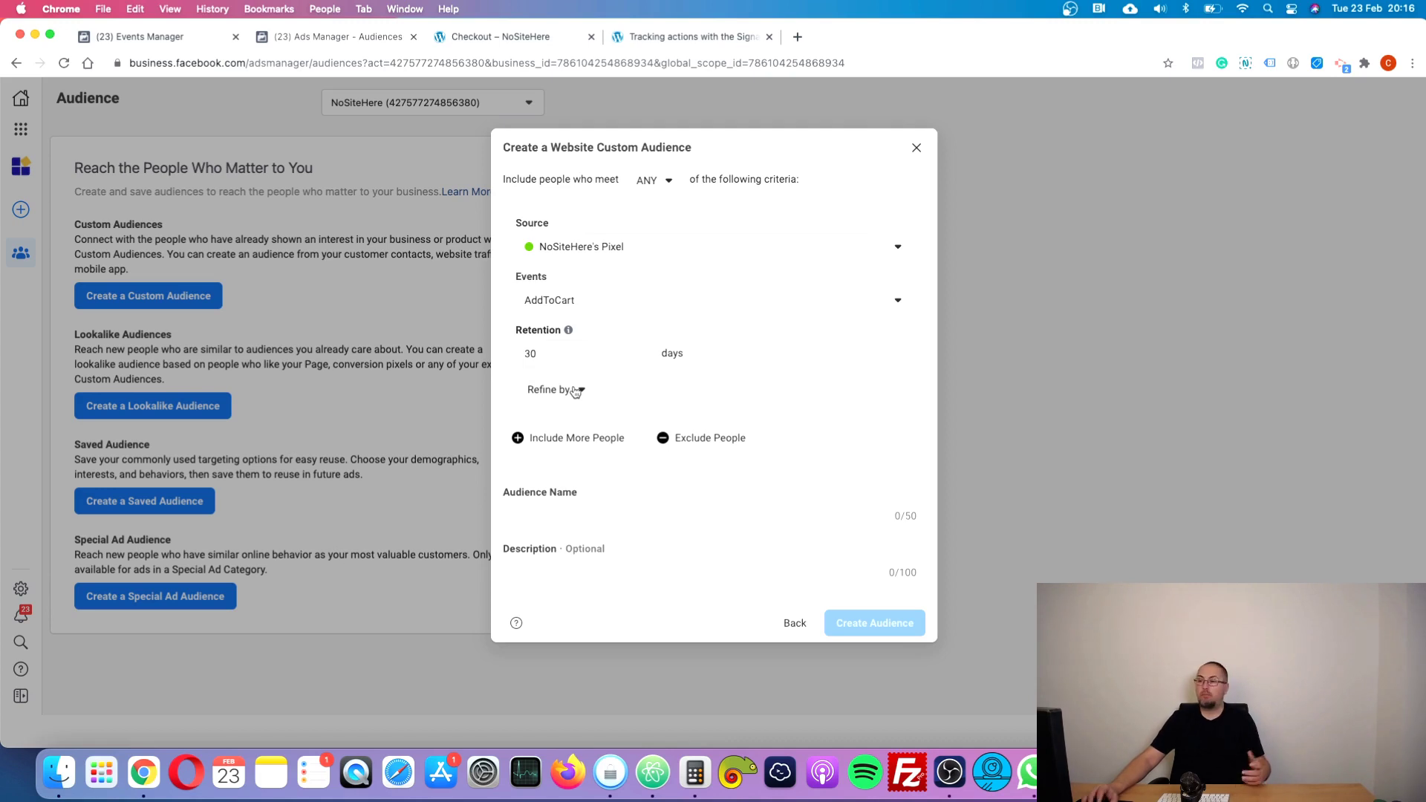
- Refine the AddToCart event by URL/Parameter and choose the value parameter
{"action": "left_click", "coordinate": [576, 391]}
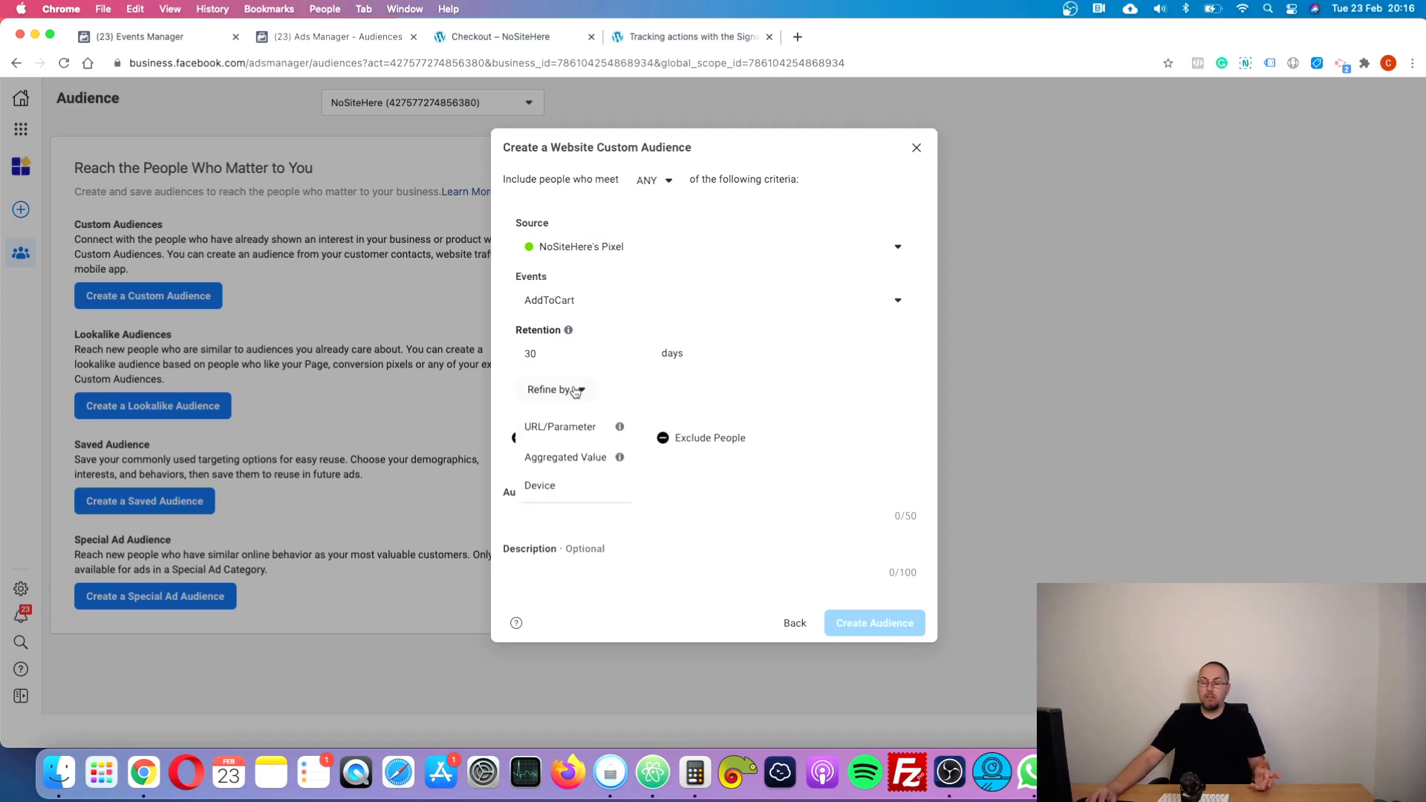
{"action": "left_click", "coordinate": [572, 437]}
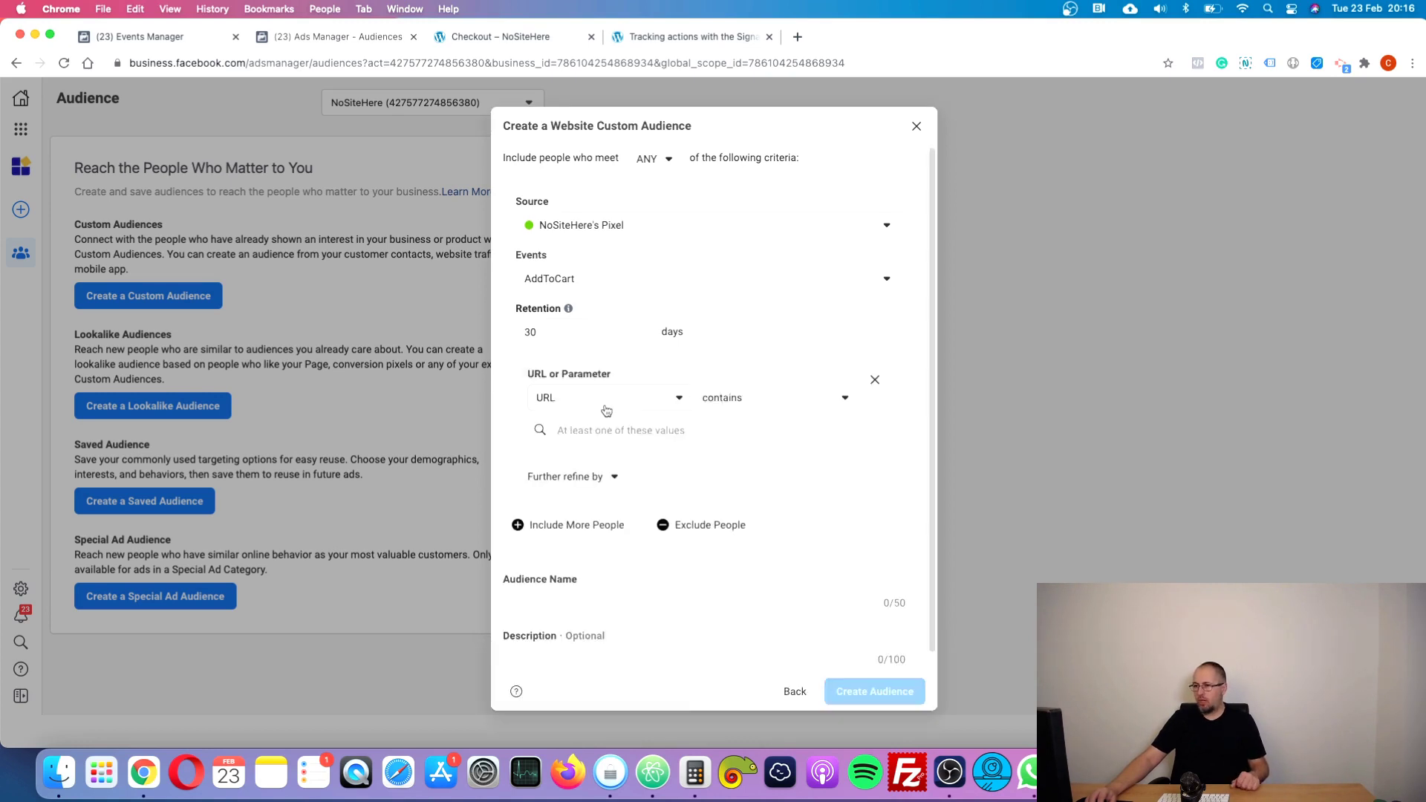
{"action": "left_click", "coordinate": [607, 404]}
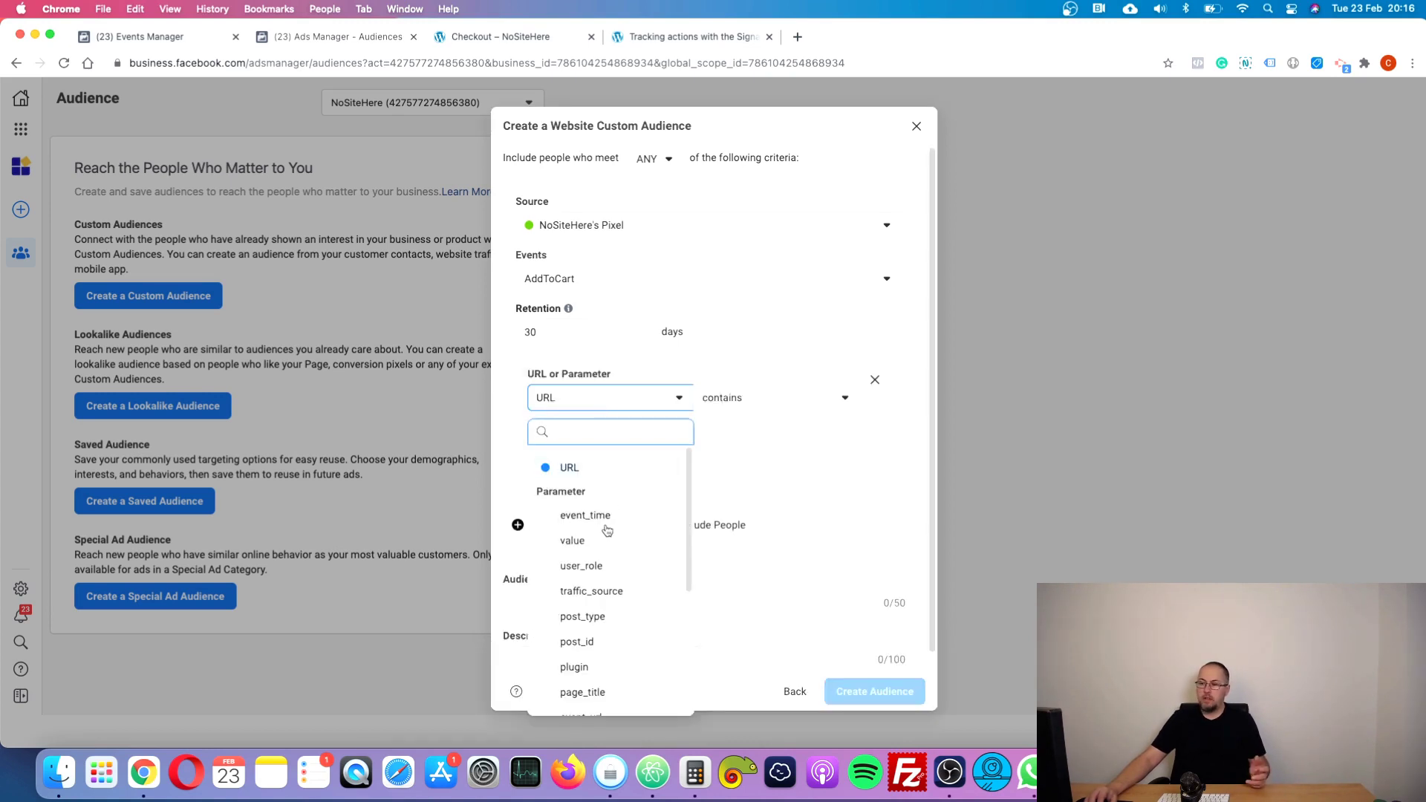
{"action": "left_click", "coordinate": [573, 543]}
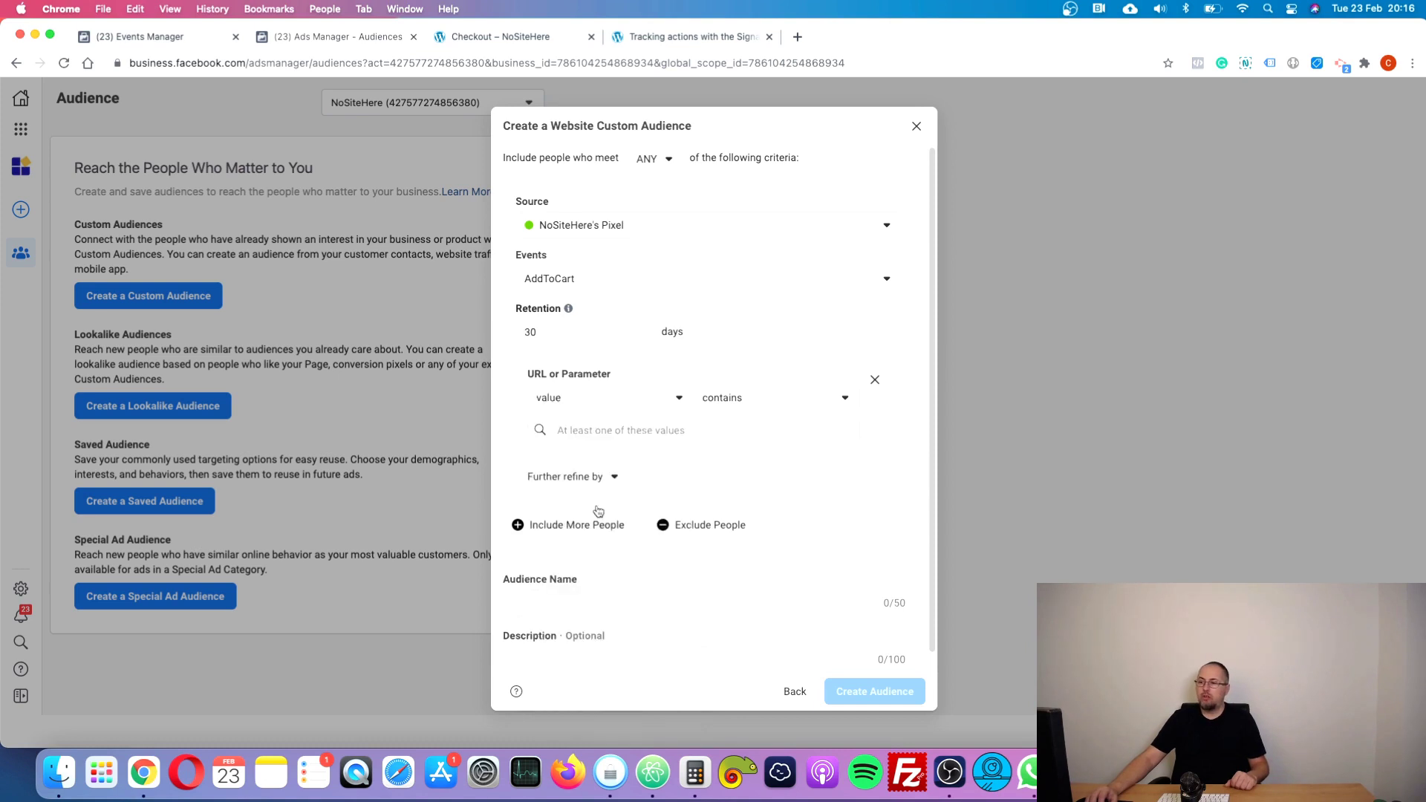
- Change the AddToCart refinement parameter to category_name and add iphone as the value it contains
{"action": "left_click", "coordinate": [752, 411]}
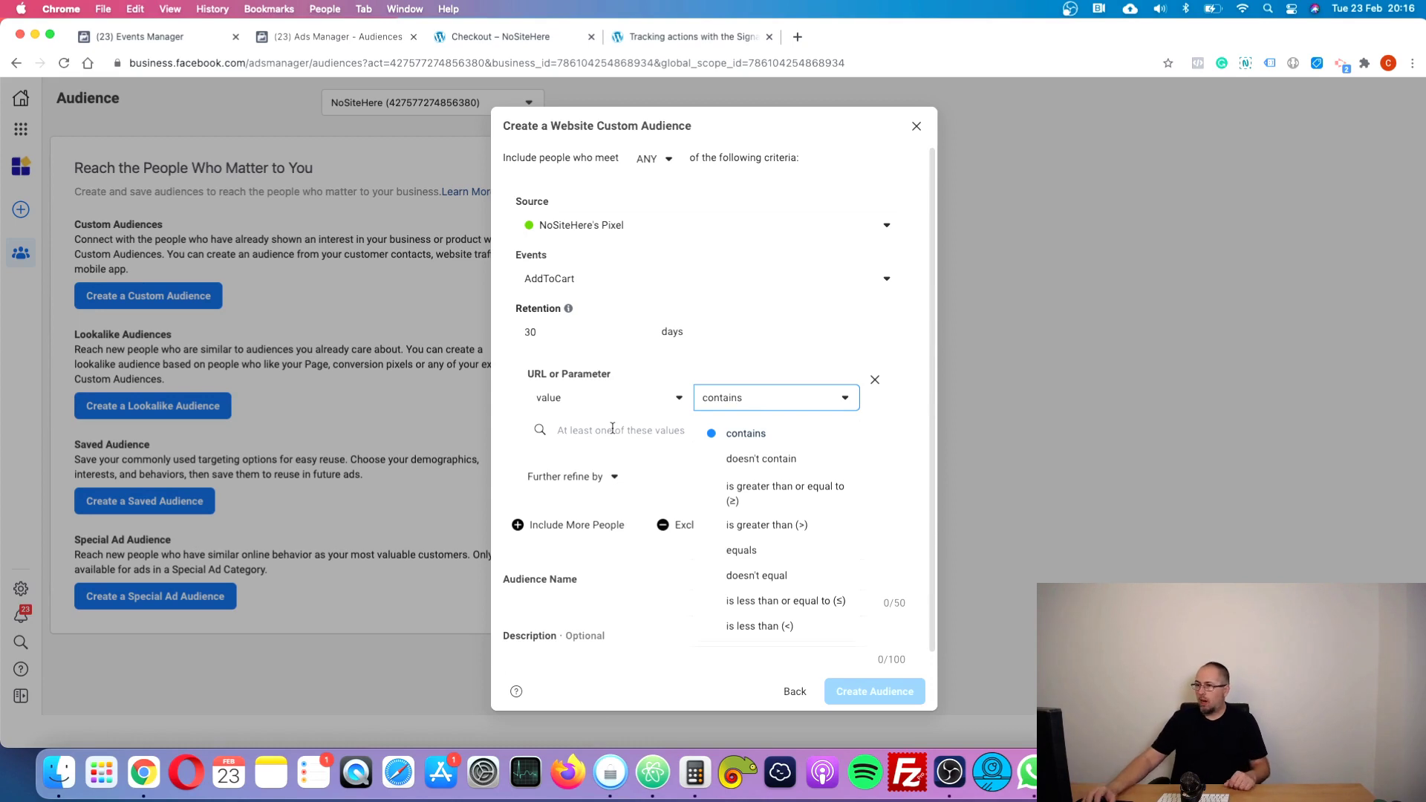
{"action": "left_click", "coordinate": [583, 400]}
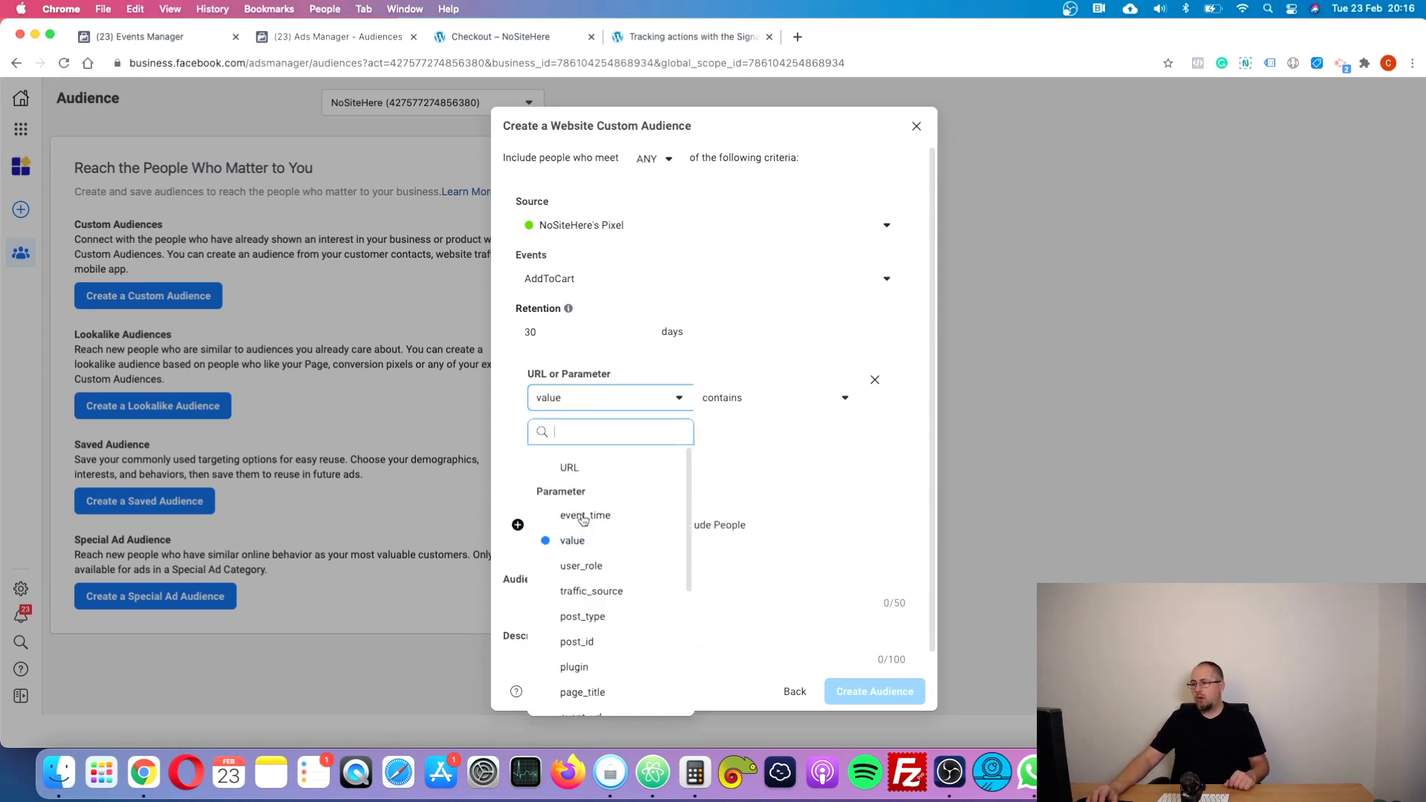
{"action": "scroll", "coordinate": [583, 519], "scroll_direction": "down", "scroll_amount": 3}
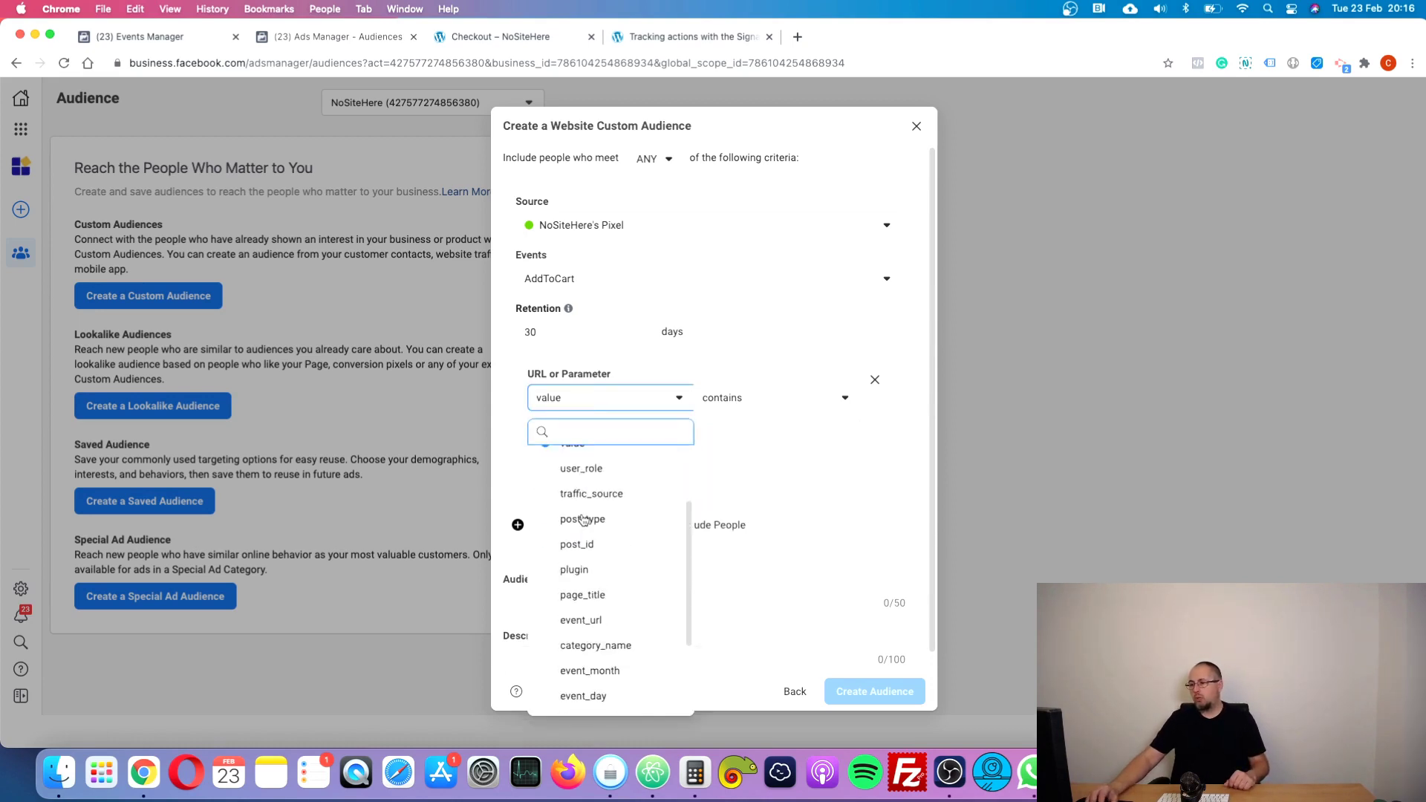
{"action": "left_click", "coordinate": [569, 647]}
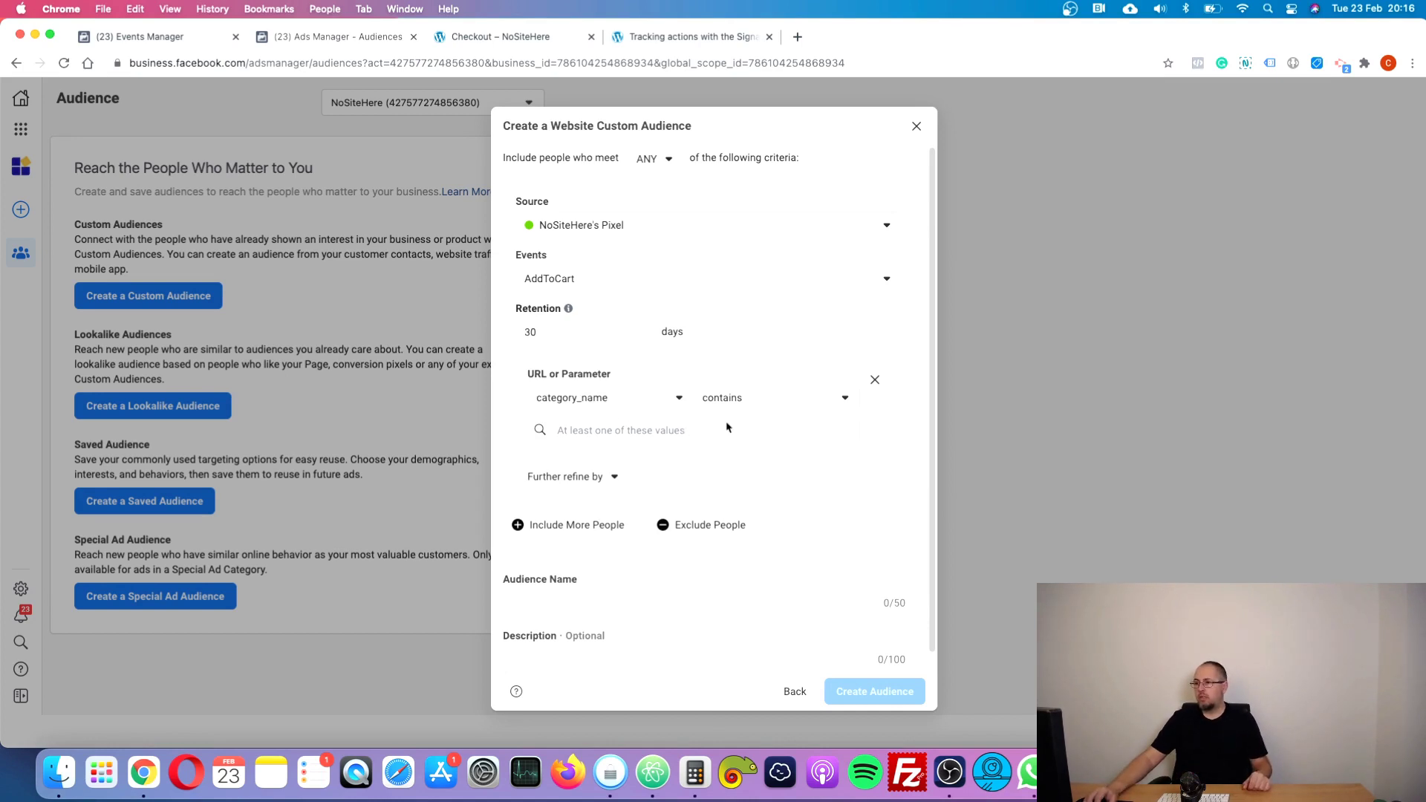
{"action": "left_click", "coordinate": [741, 433]}
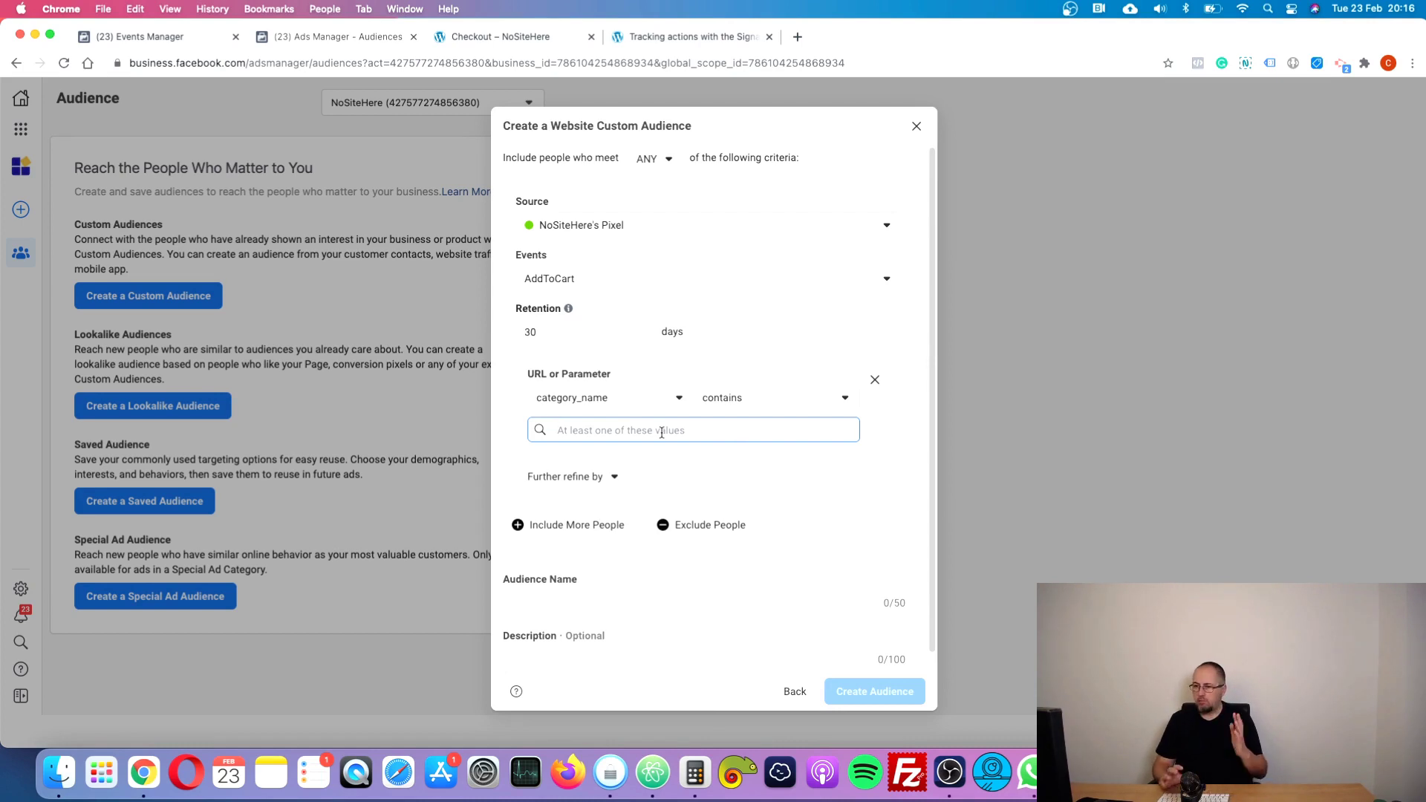
{"action": "type", "text": "iphone"}
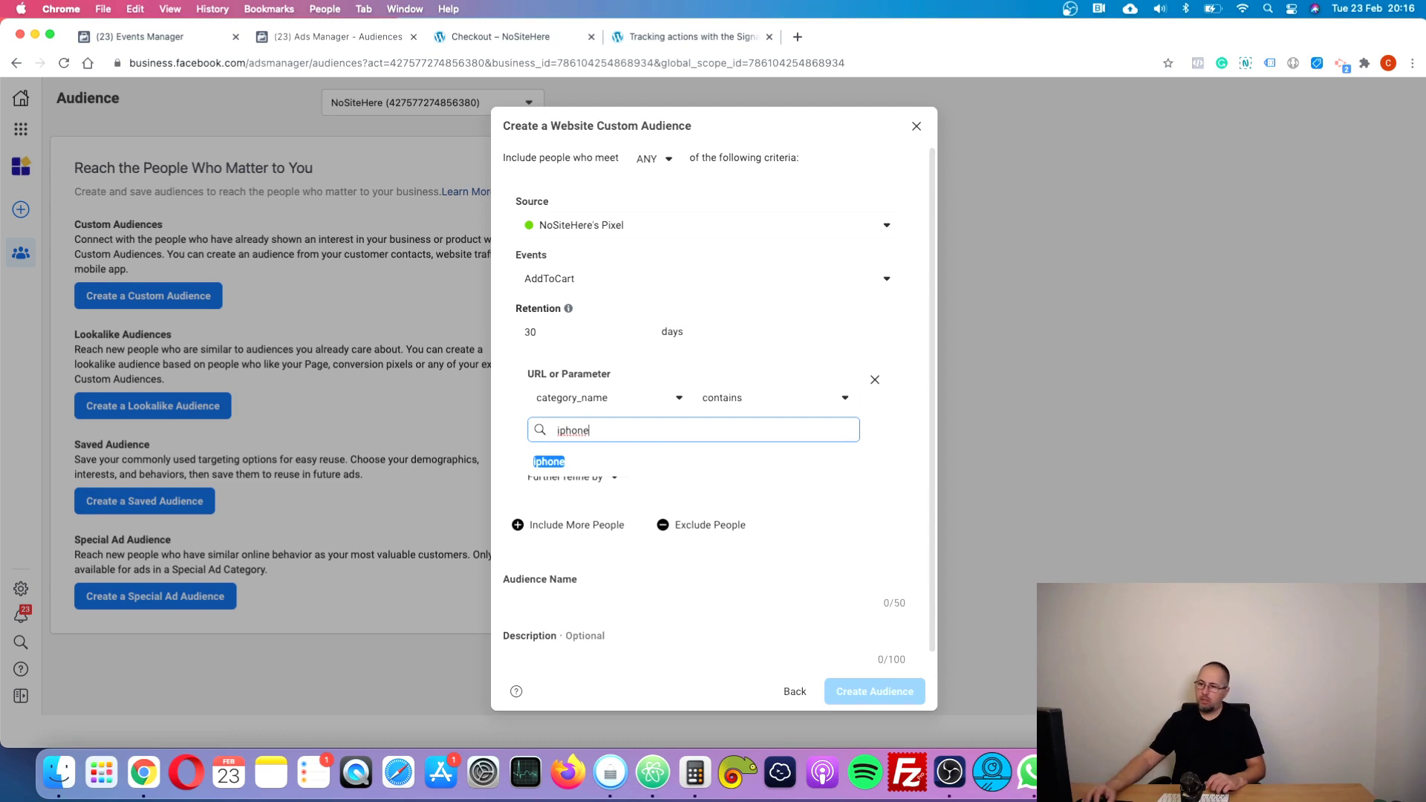
{"action": "left_click", "coordinate": [543, 462]}
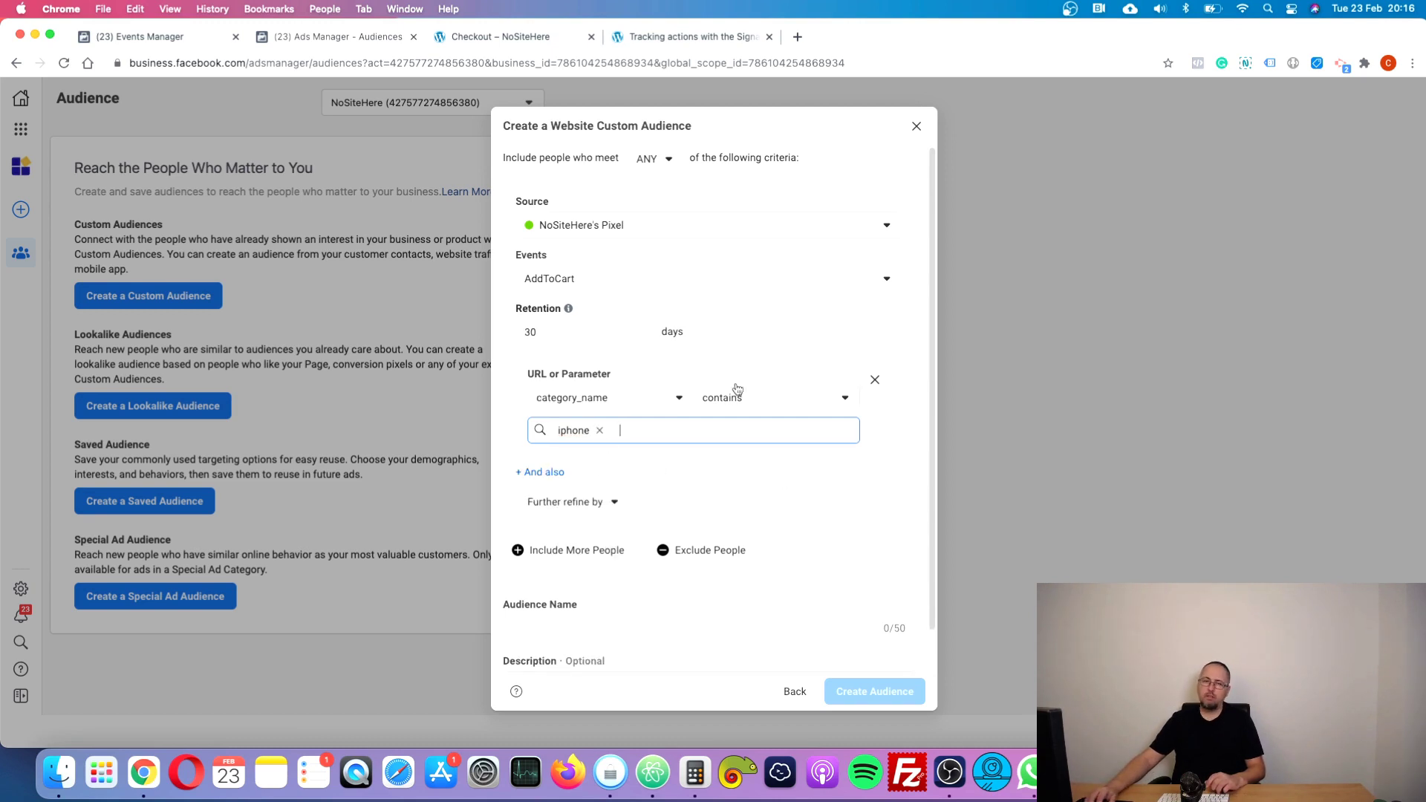
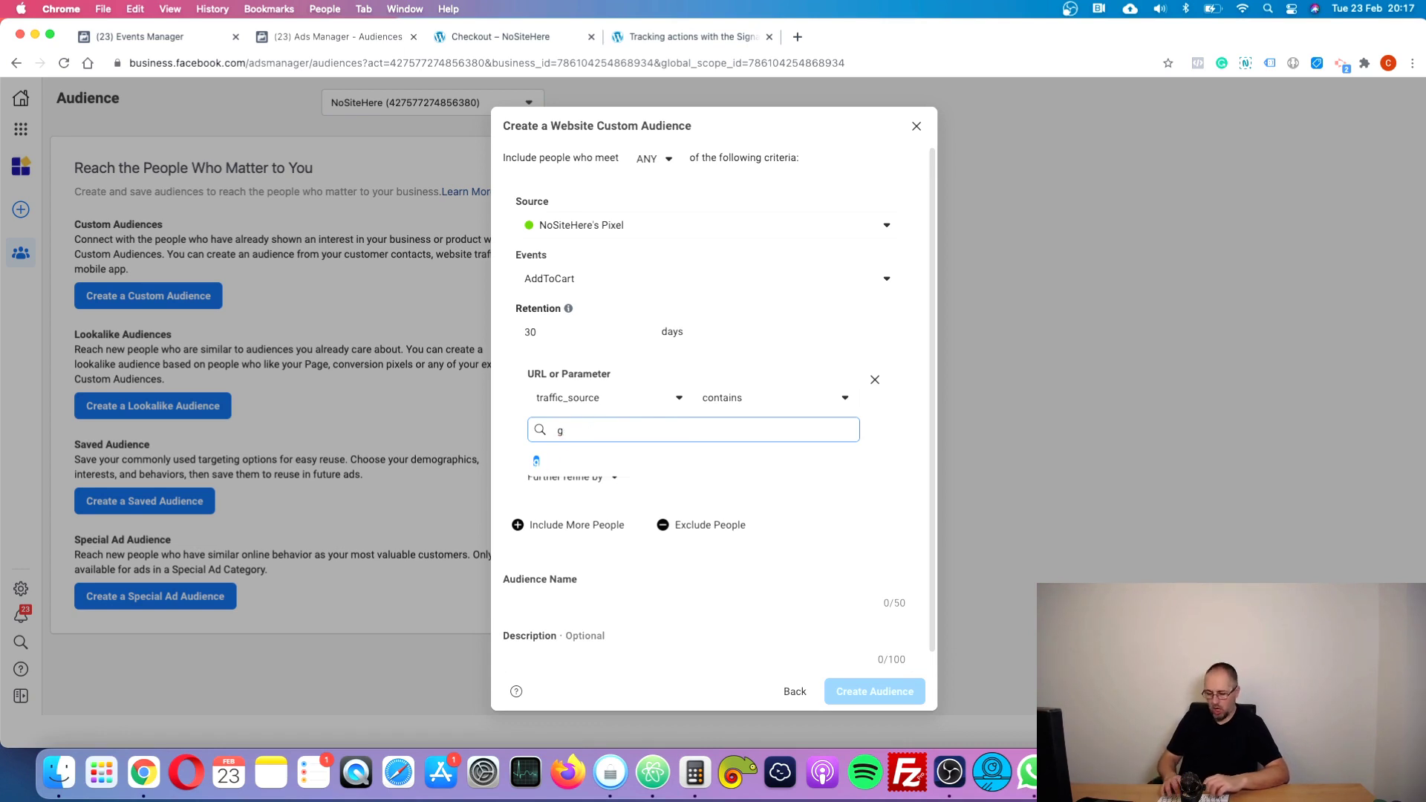
- Try google as the contained value for the traffic_source parameter, then remove that value from the refinement
{"action": "type", "text": "oogle"}
{"action": "left_click", "coordinate": [553, 462]}
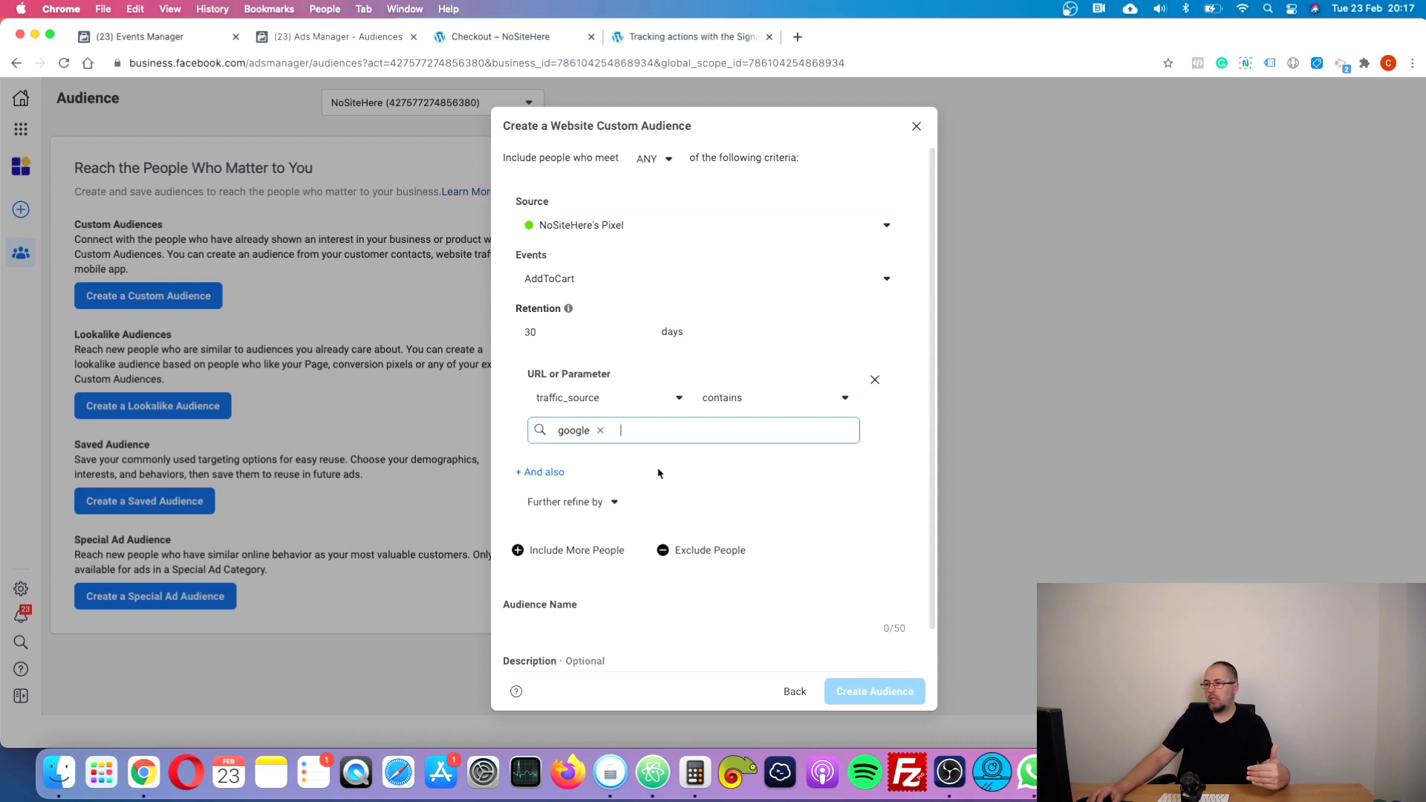
{"action": "left_click", "coordinate": [600, 430]}
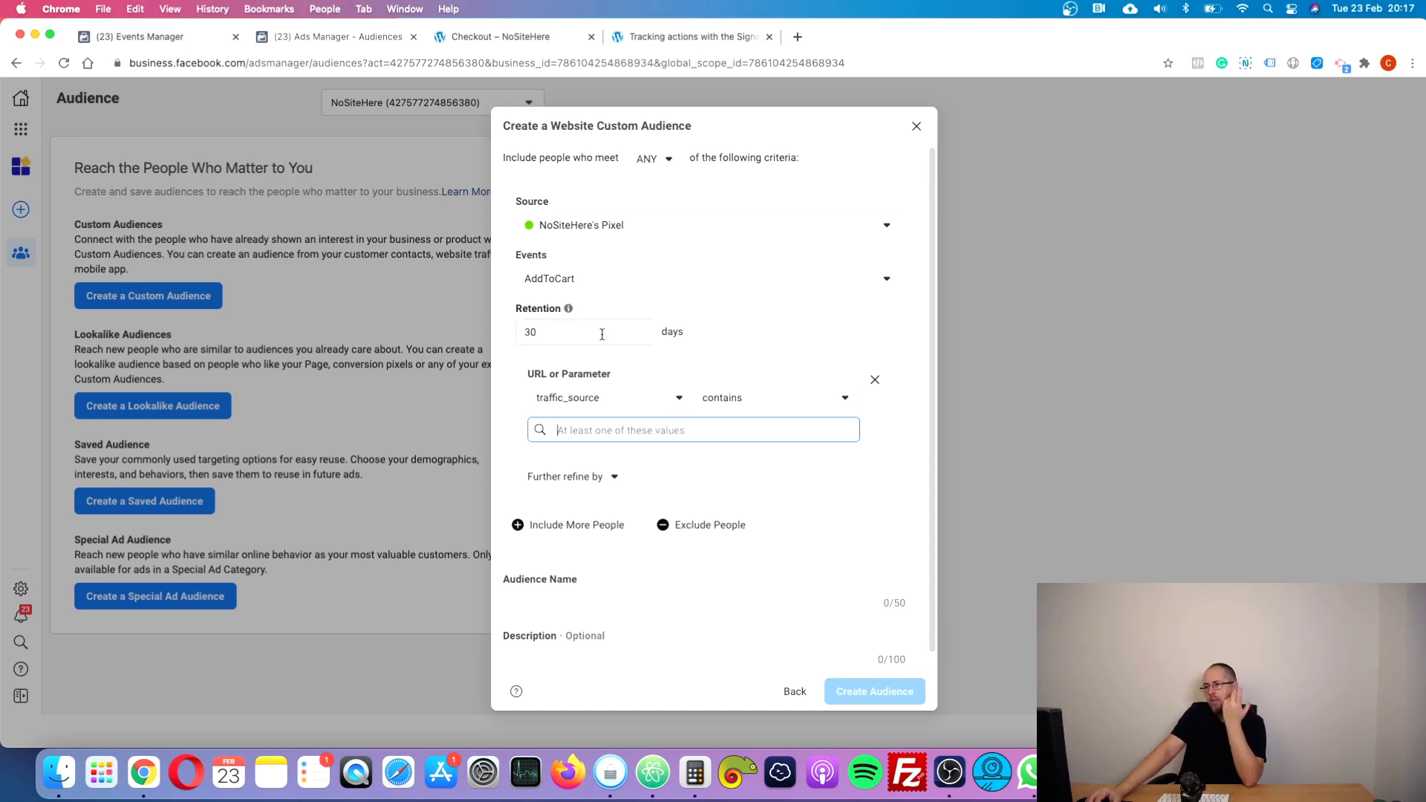
- Try content_name as the refinement parameter, then remove the URL or Parameter refinement from the AddToCart event
{"action": "left_click", "coordinate": [678, 398]}
{"action": "scroll", "coordinate": [599, 546], "scroll_direction": "down", "scroll_amount": 5}
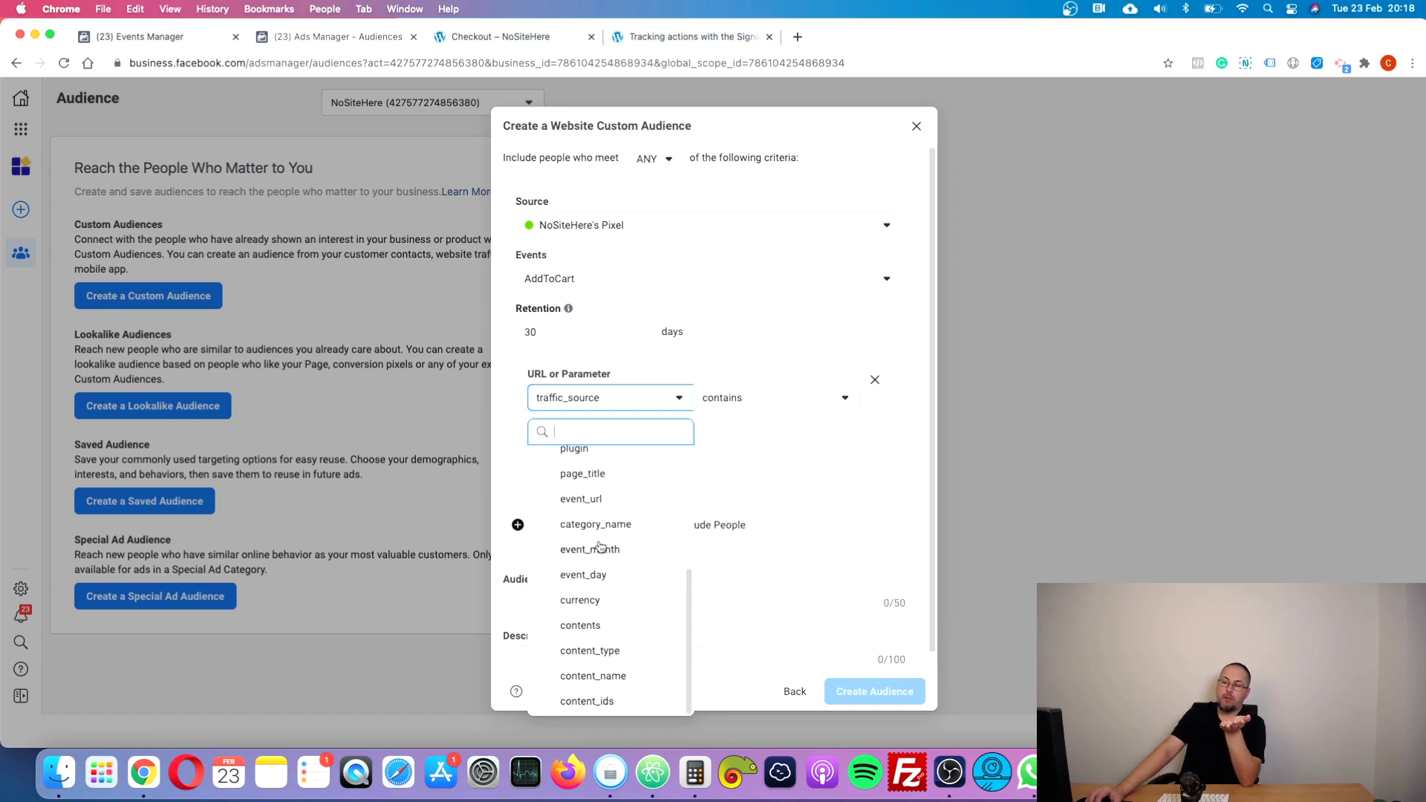
{"action": "left_click", "coordinate": [566, 677]}
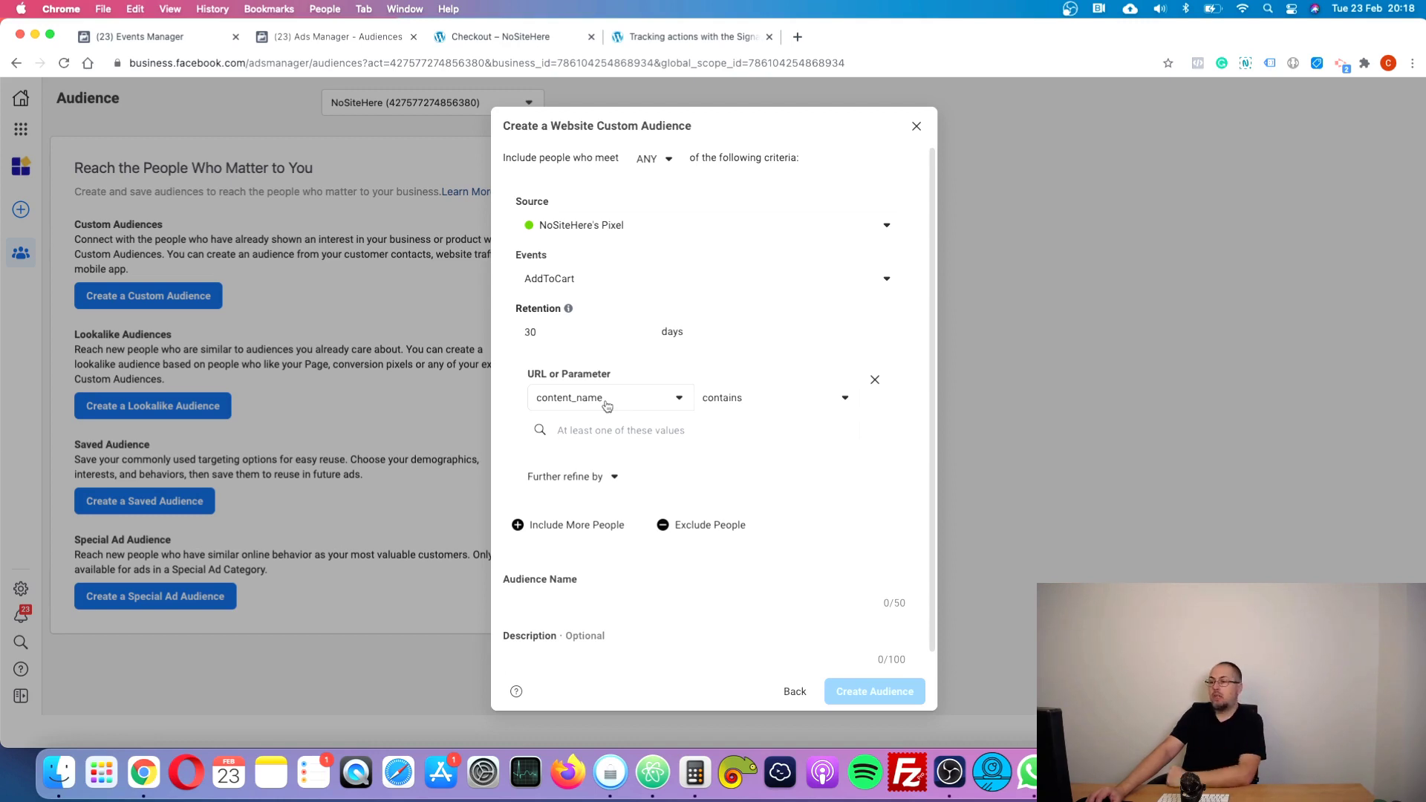
{"action": "left_click", "coordinate": [586, 427]}
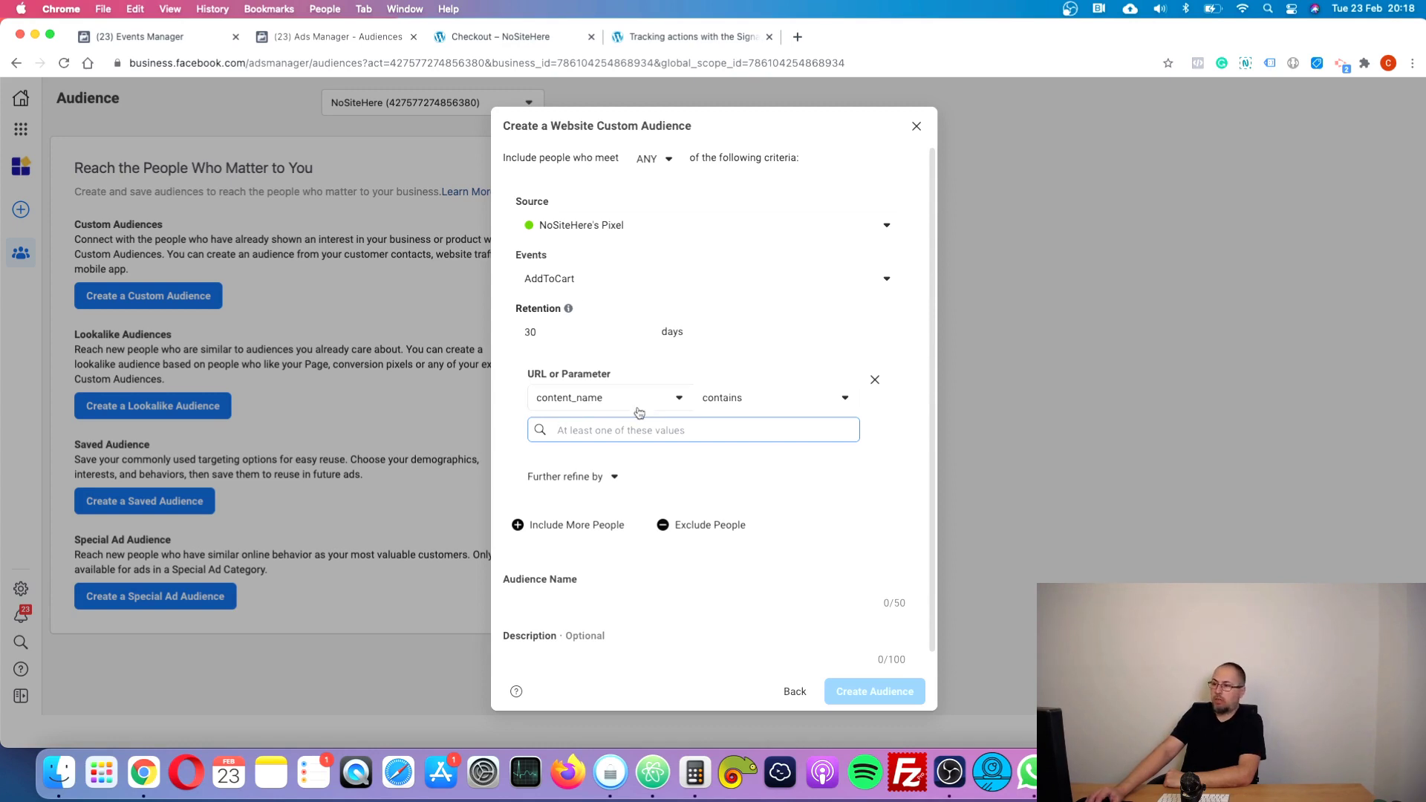
{"action": "left_click", "coordinate": [875, 381]}
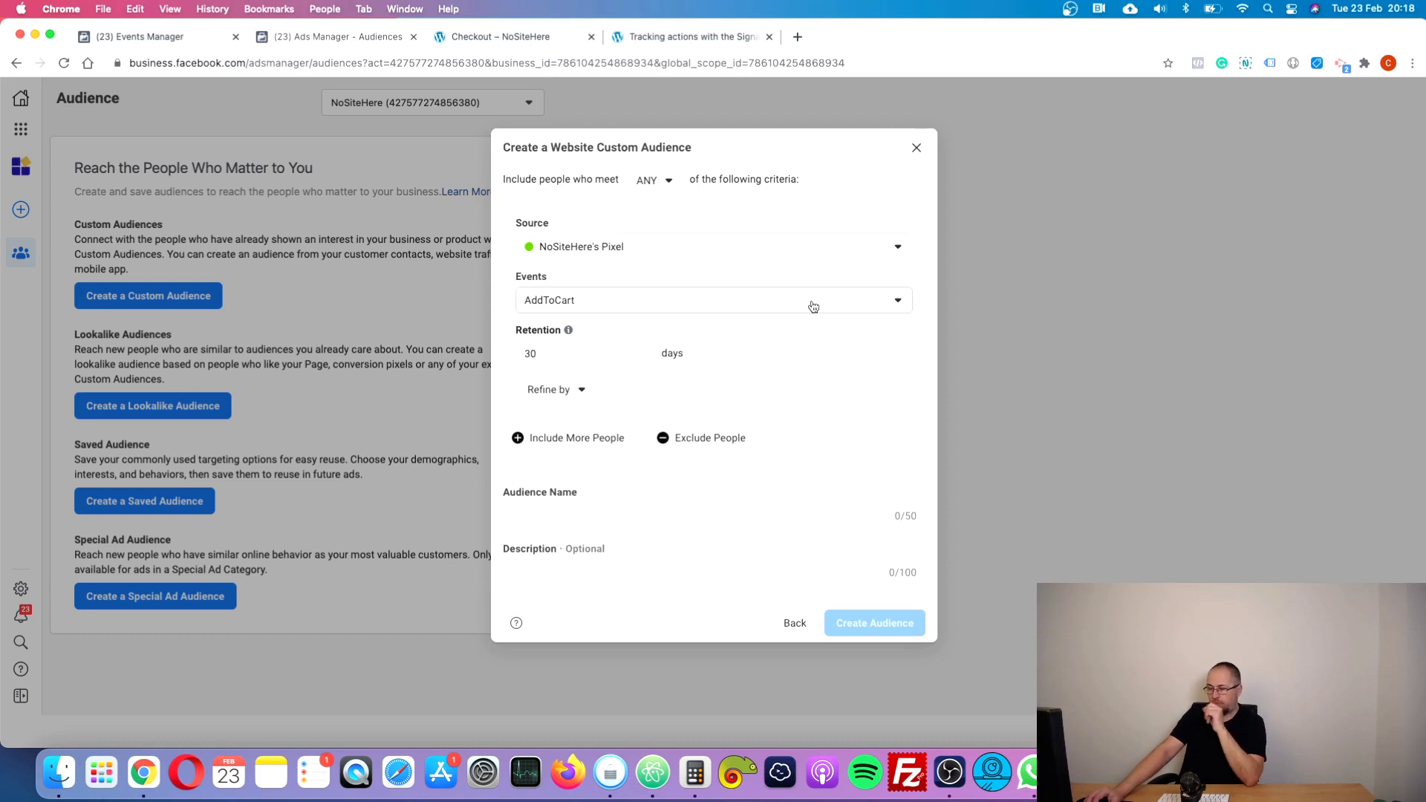
- Return to the Signal Event page, open NoSiteHere's WordPress dashboard in a new tab and dismiss the Purchasable Meetings popup
{"action": "left_click", "coordinate": [532, 39]}
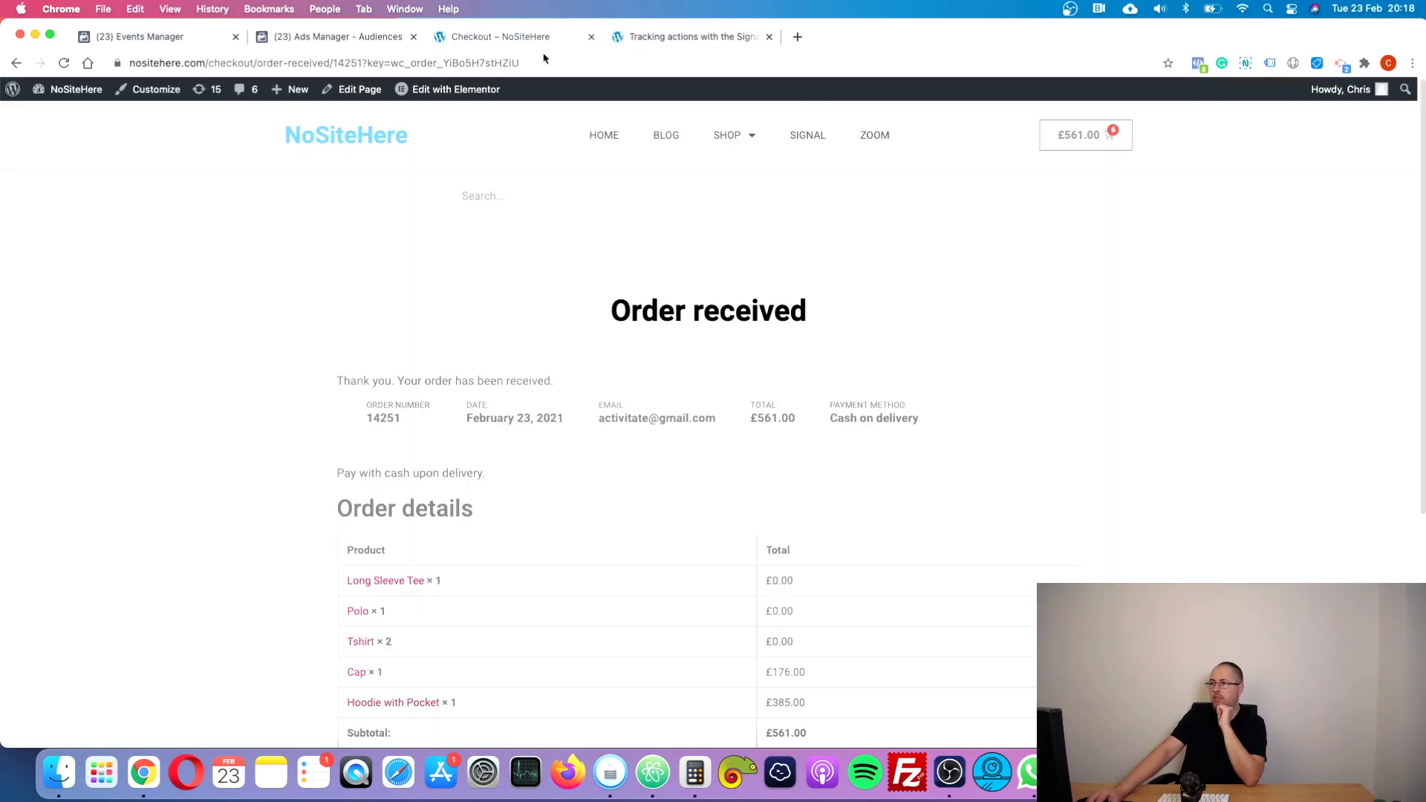
{"action": "left_click", "coordinate": [691, 36]}
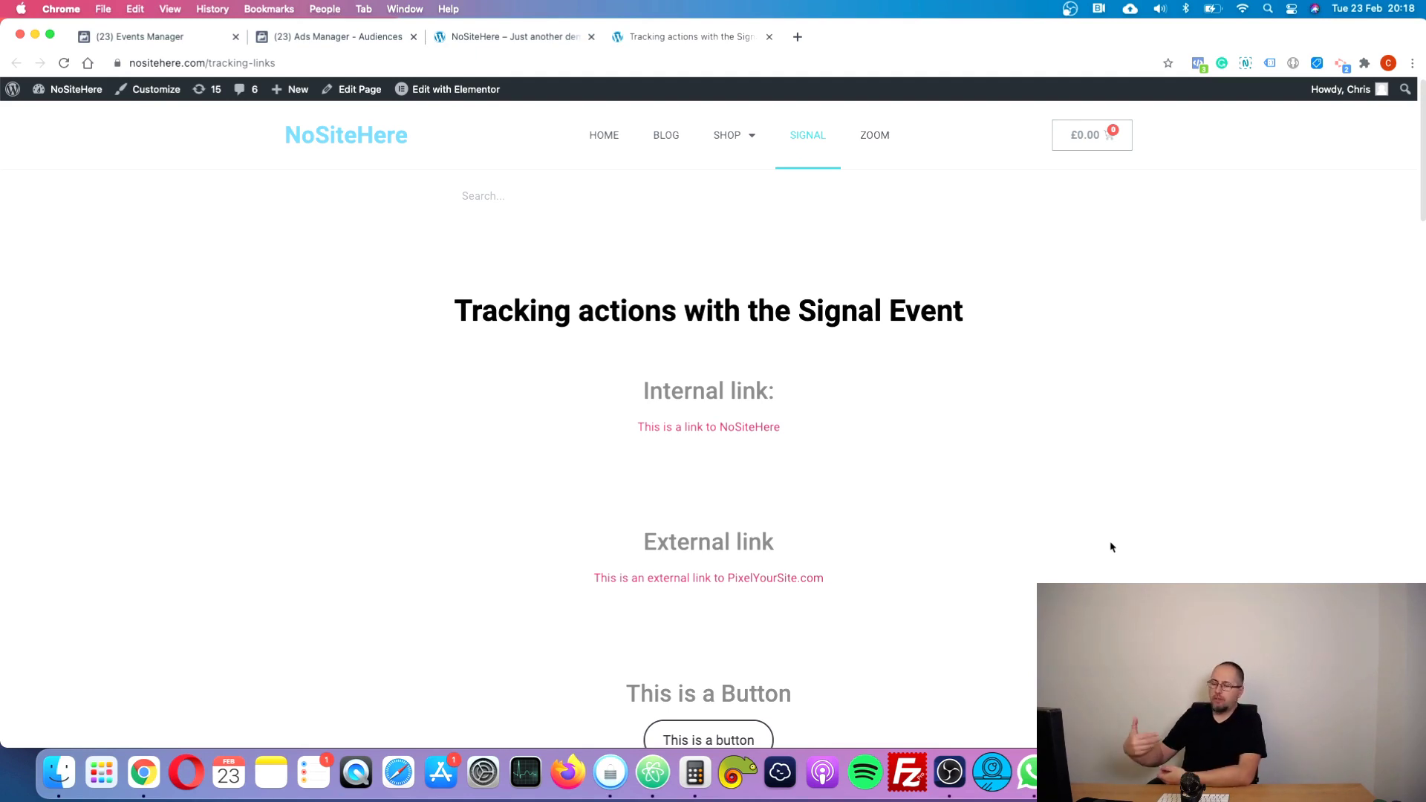
{"action": "right_click", "coordinate": [77, 90]}
{"action": "left_click", "coordinate": [82, 90]}
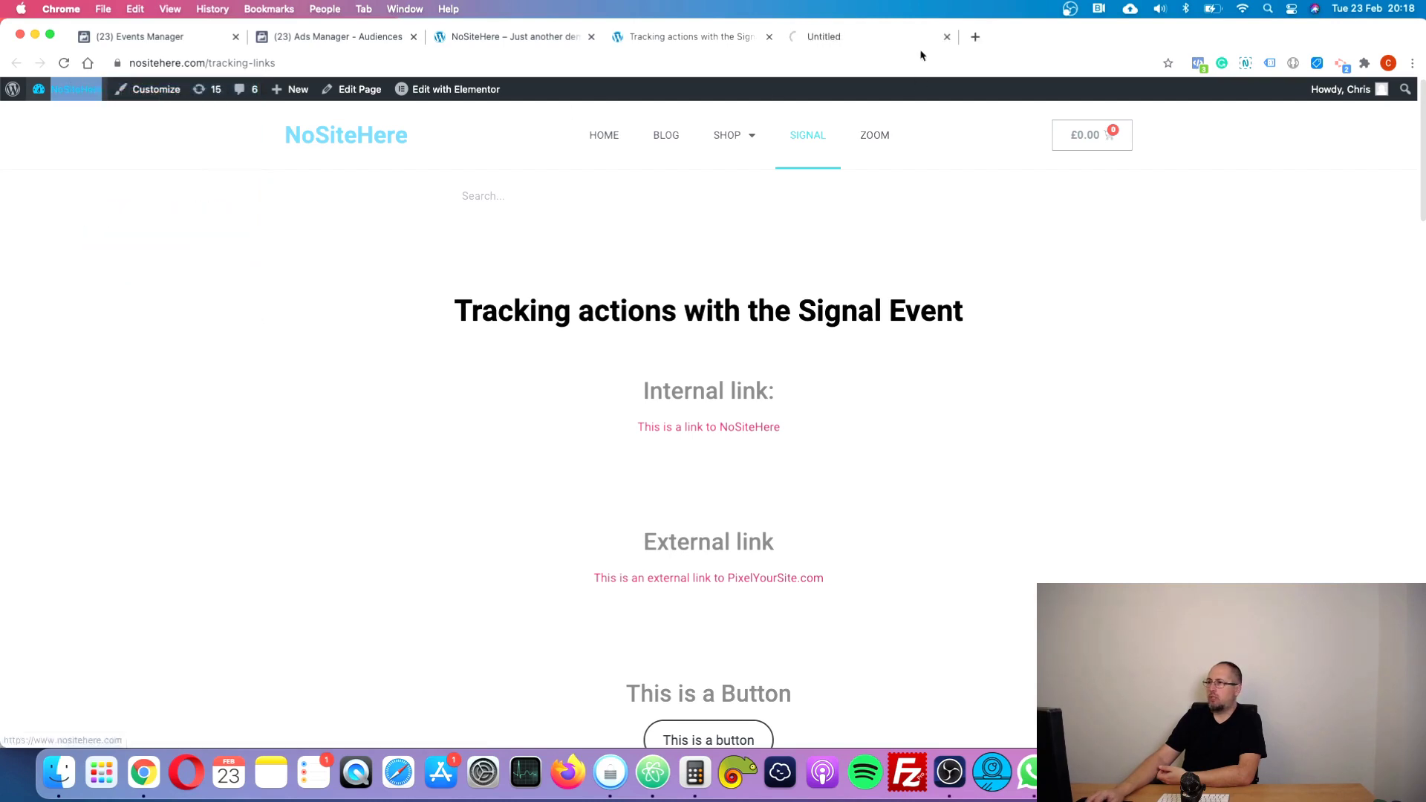
{"action": "left_click", "coordinate": [815, 38]}
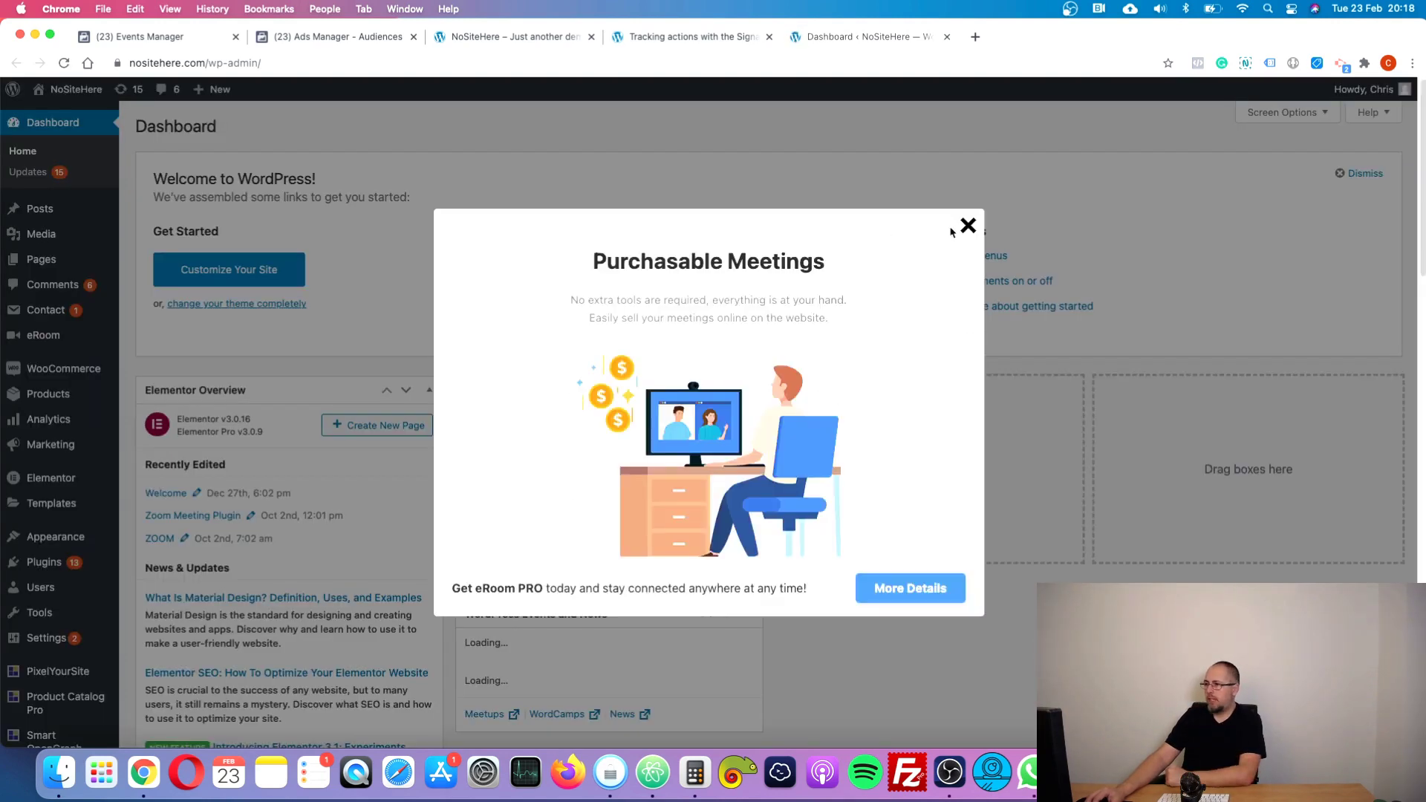
{"action": "left_click", "coordinate": [967, 226]}
- Open the PixelYourSite plugin dashboard and review the Signal event's tracked actions and their specific parameters
{"action": "scroll", "coordinate": [503, 398], "scroll_direction": "down", "scroll_amount": 10}
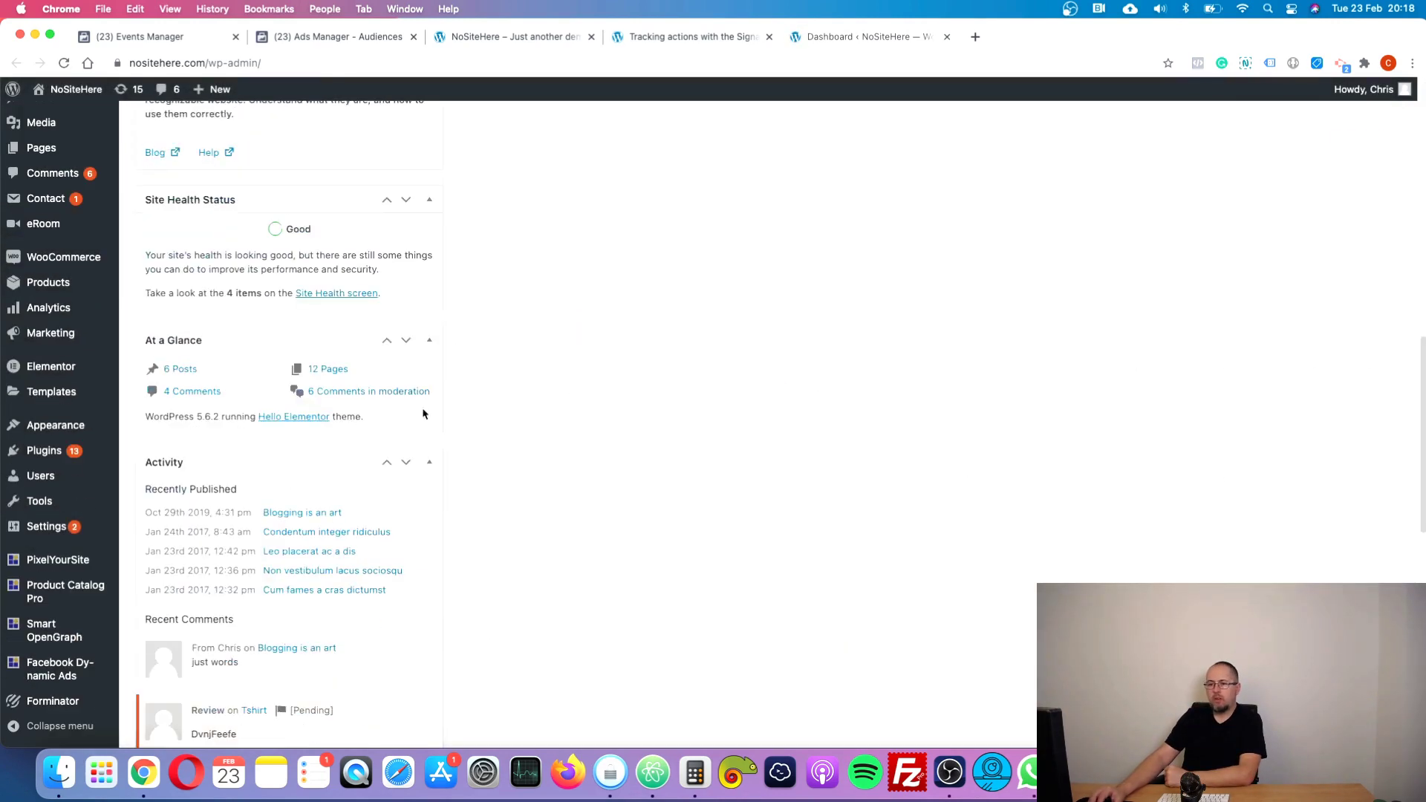
{"action": "left_click", "coordinate": [128, 562]}
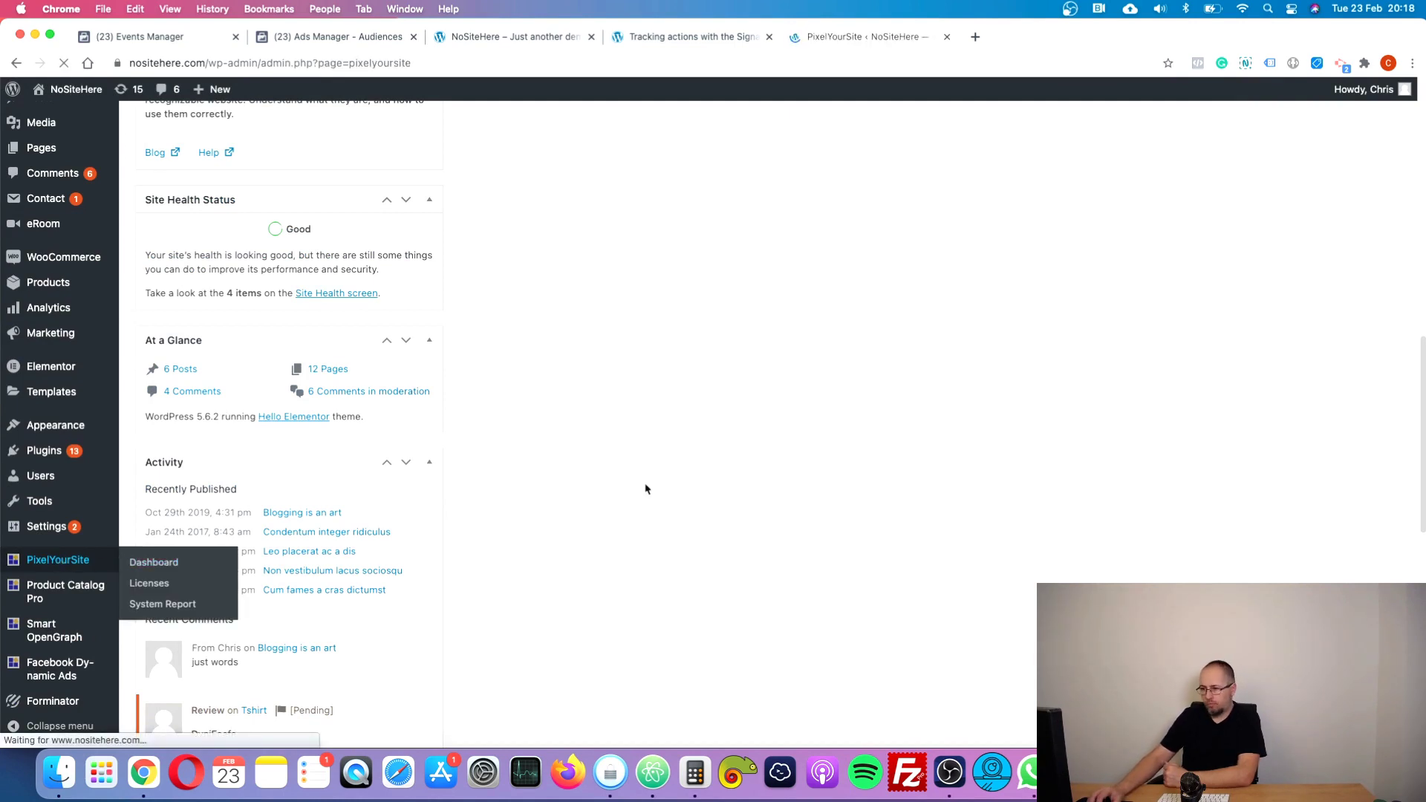
{"action": "scroll", "coordinate": [645, 488], "scroll_direction": "down", "scroll_amount": 20}
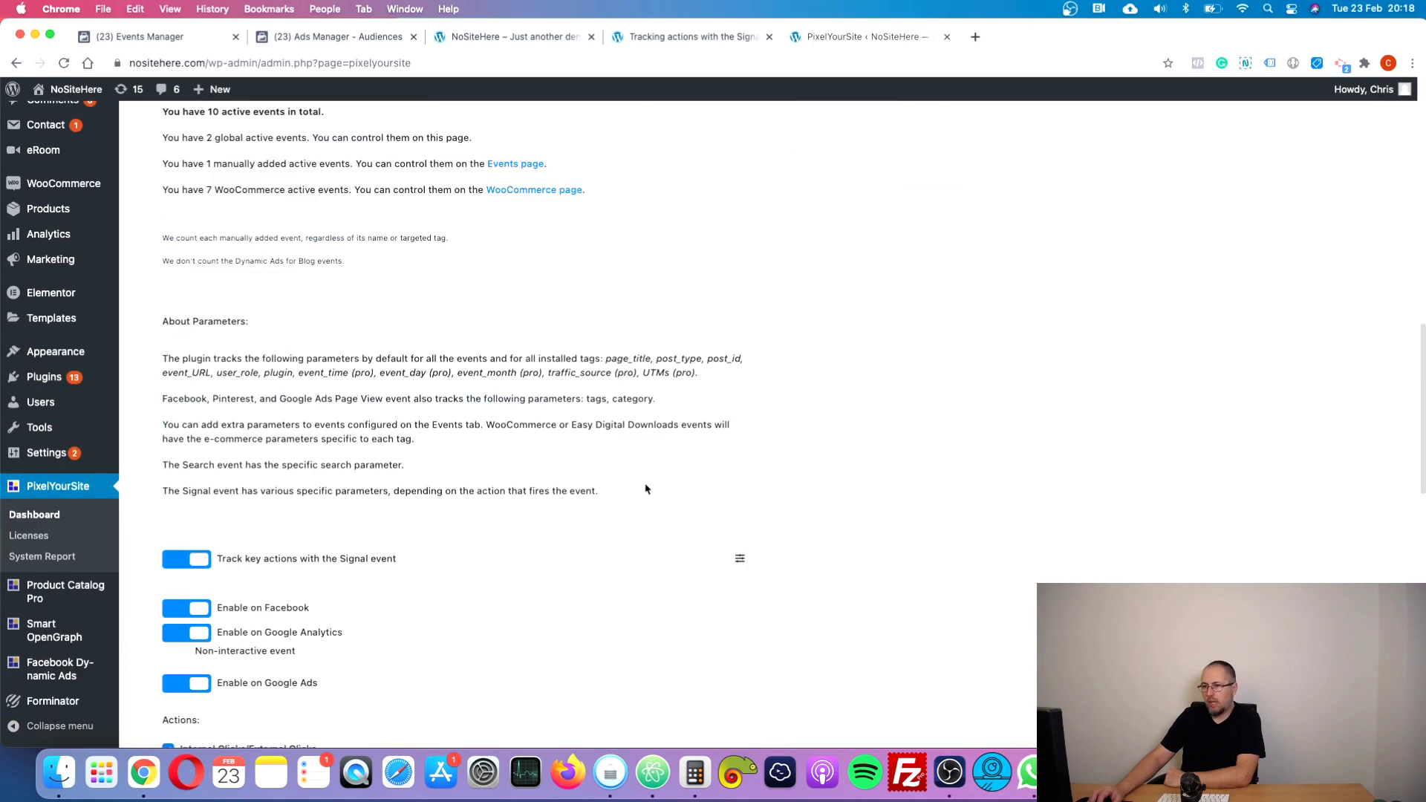
{"action": "scroll", "coordinate": [645, 489], "scroll_direction": "up", "scroll_amount": 3}
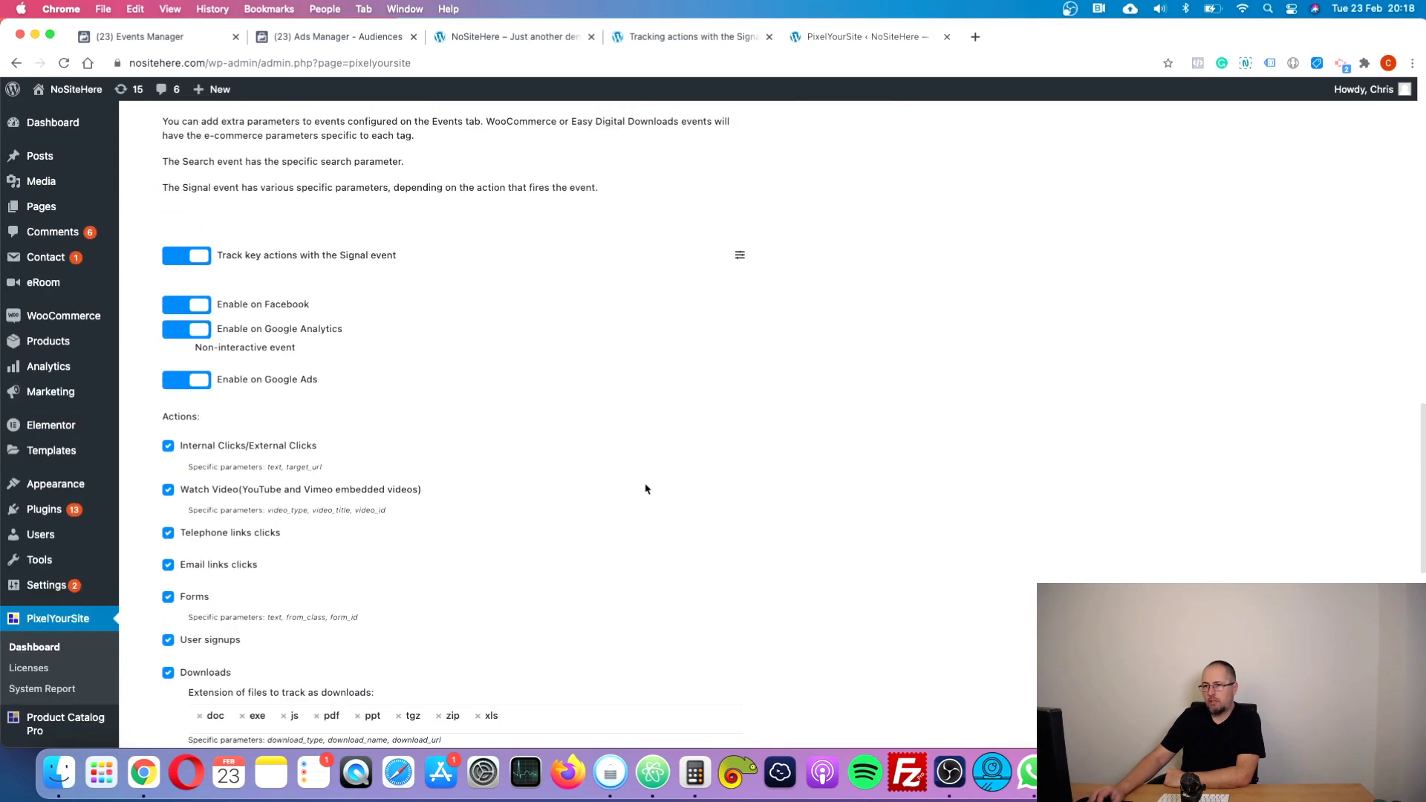
{"action": "scroll", "coordinate": [487, 337], "scroll_direction": "down", "scroll_amount": 5}
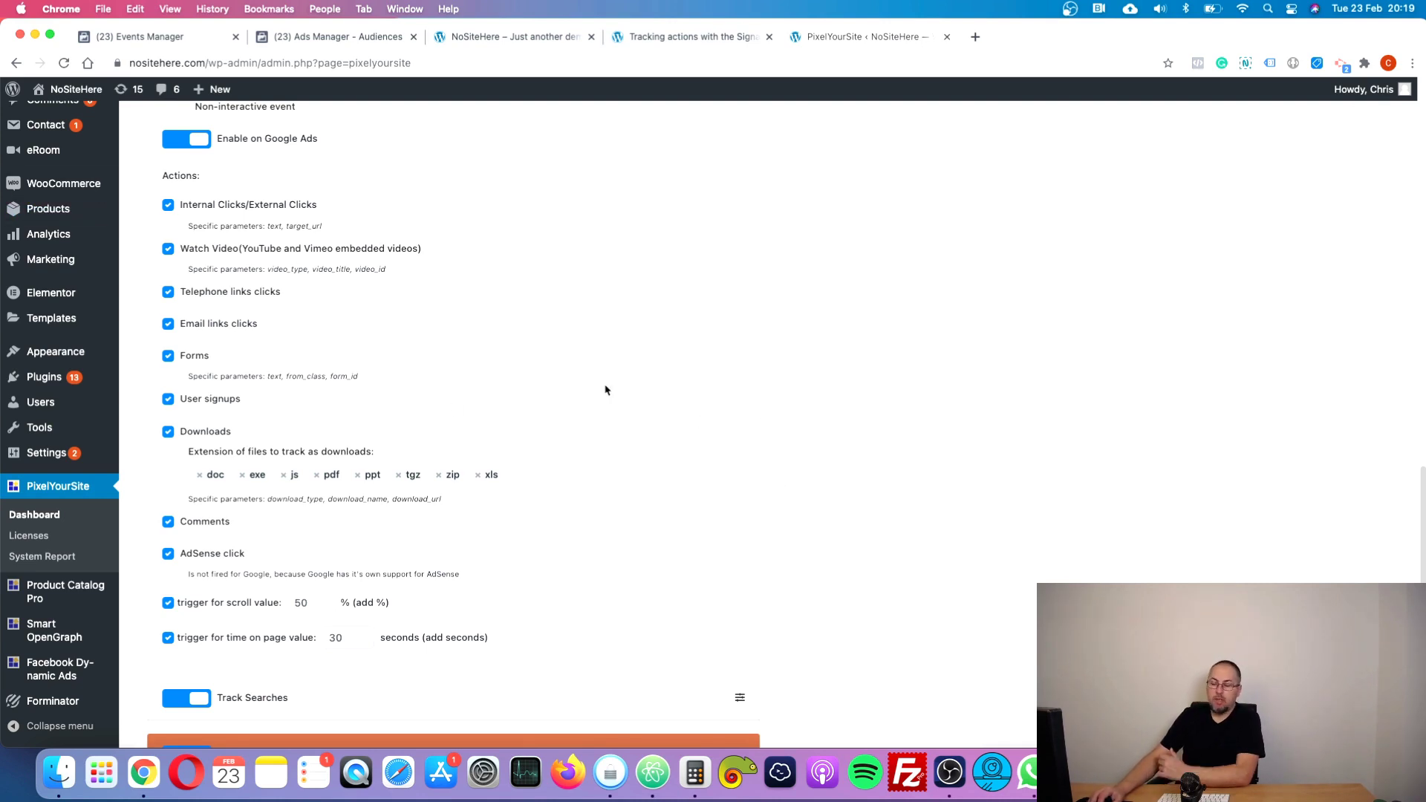
- Follow the external PixelYourSite.com link on the Signal Event page, close its tab and inspect the last Signal event in Facebook Pixel Helper
{"action": "left_click", "coordinate": [688, 36]}
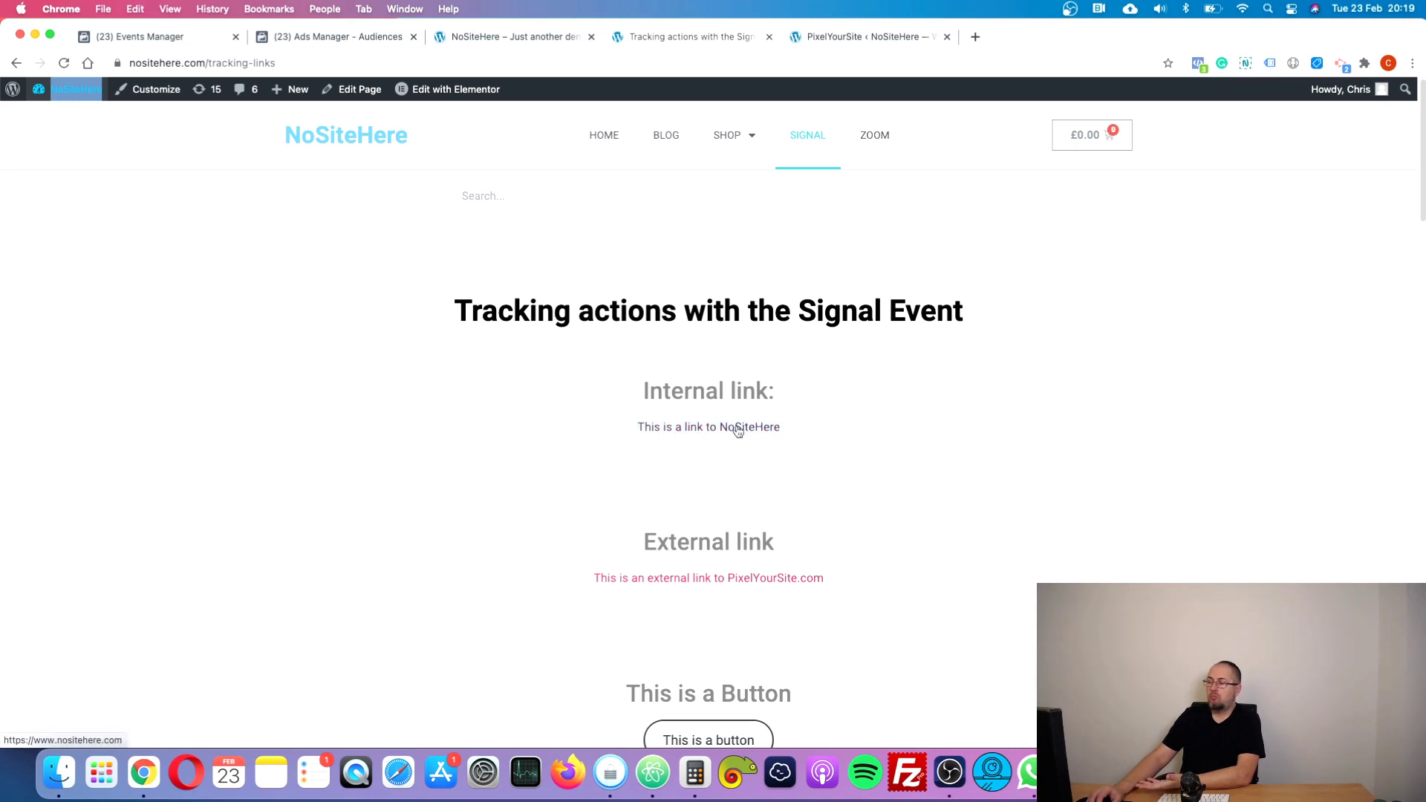
{"action": "left_click", "coordinate": [727, 580]}
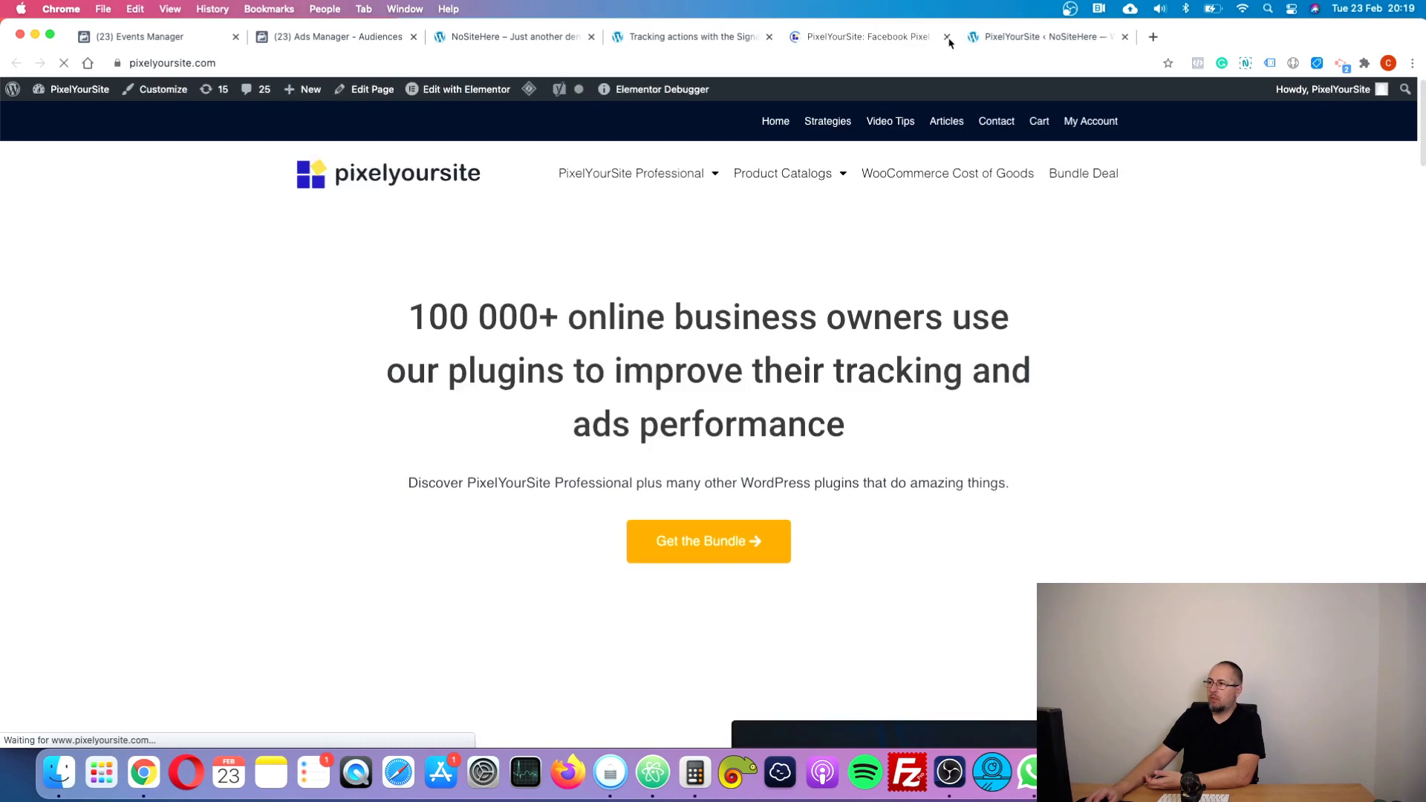
{"action": "key", "text": "super+w"}
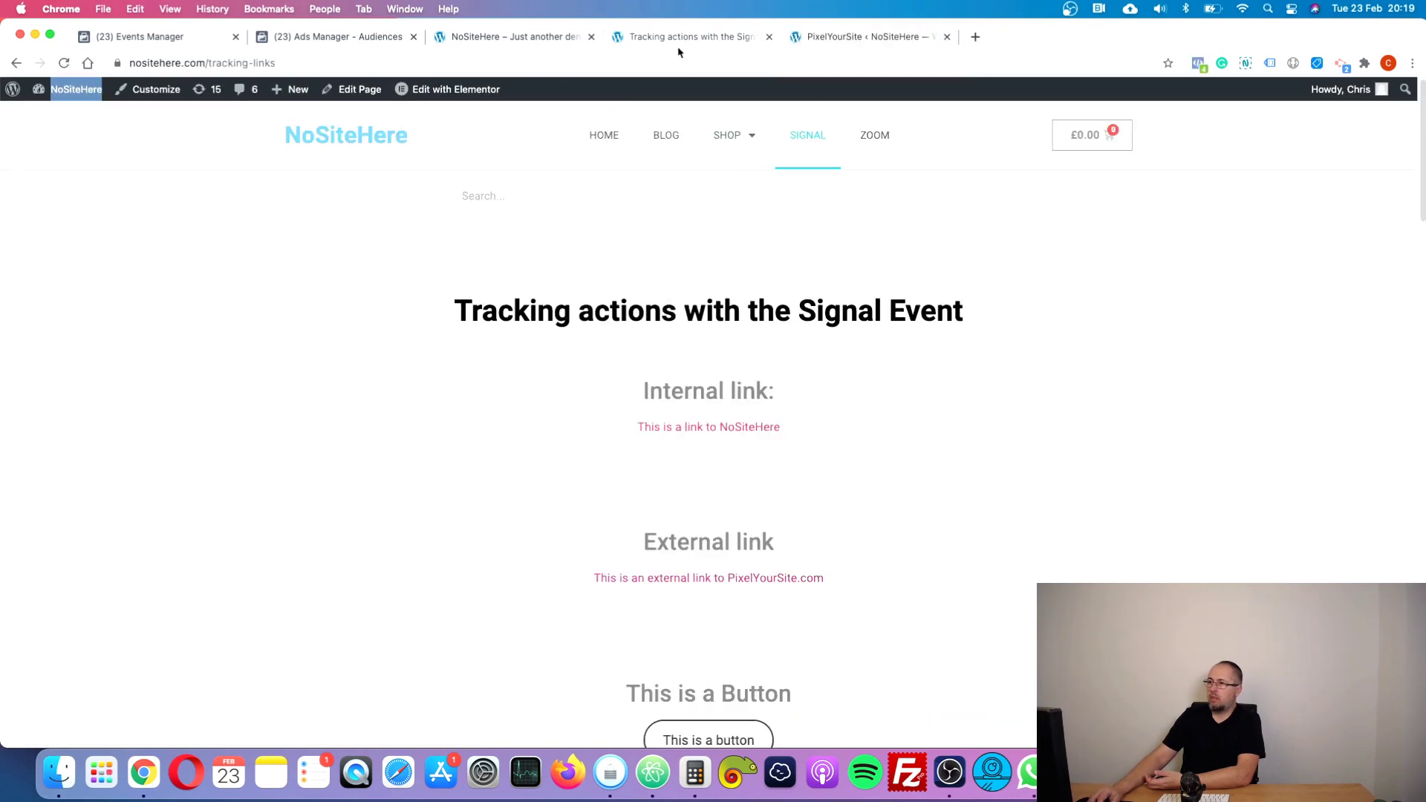
{"action": "left_click", "coordinate": [1198, 63]}
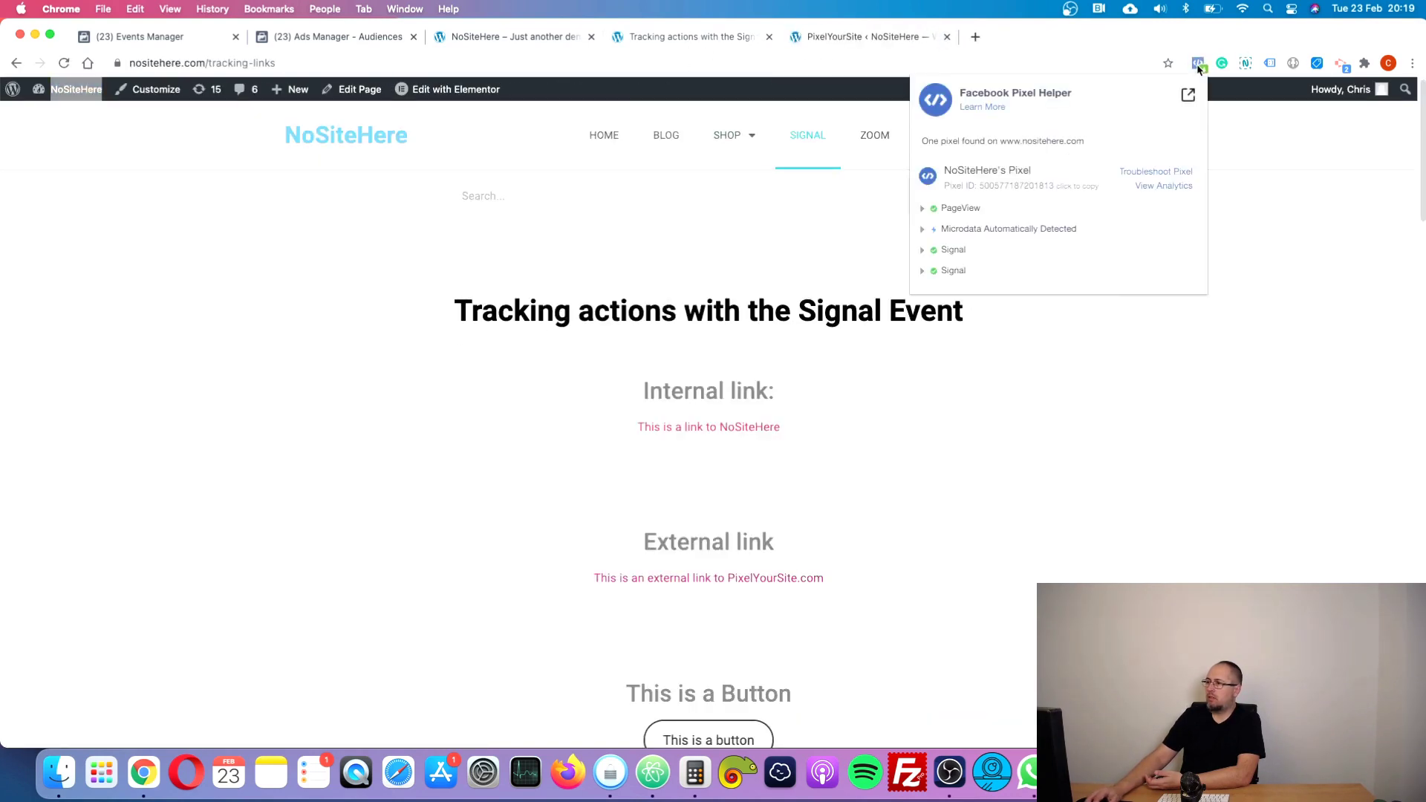
{"action": "left_click", "coordinate": [942, 271]}
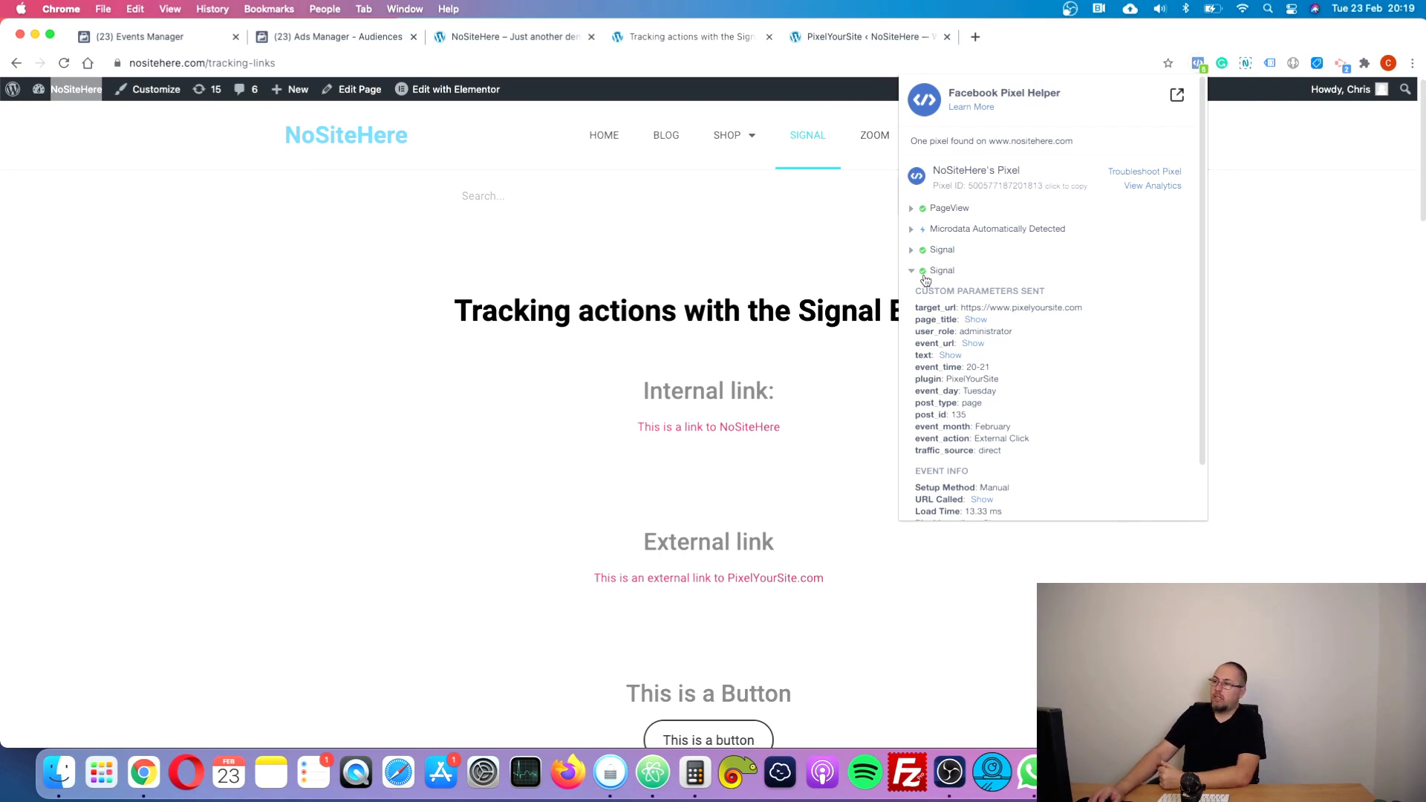
- Return to the website custom audience in Ads Manager and set its event to Signal
{"action": "left_click", "coordinate": [295, 38]}
{"action": "left_click", "coordinate": [709, 301]}
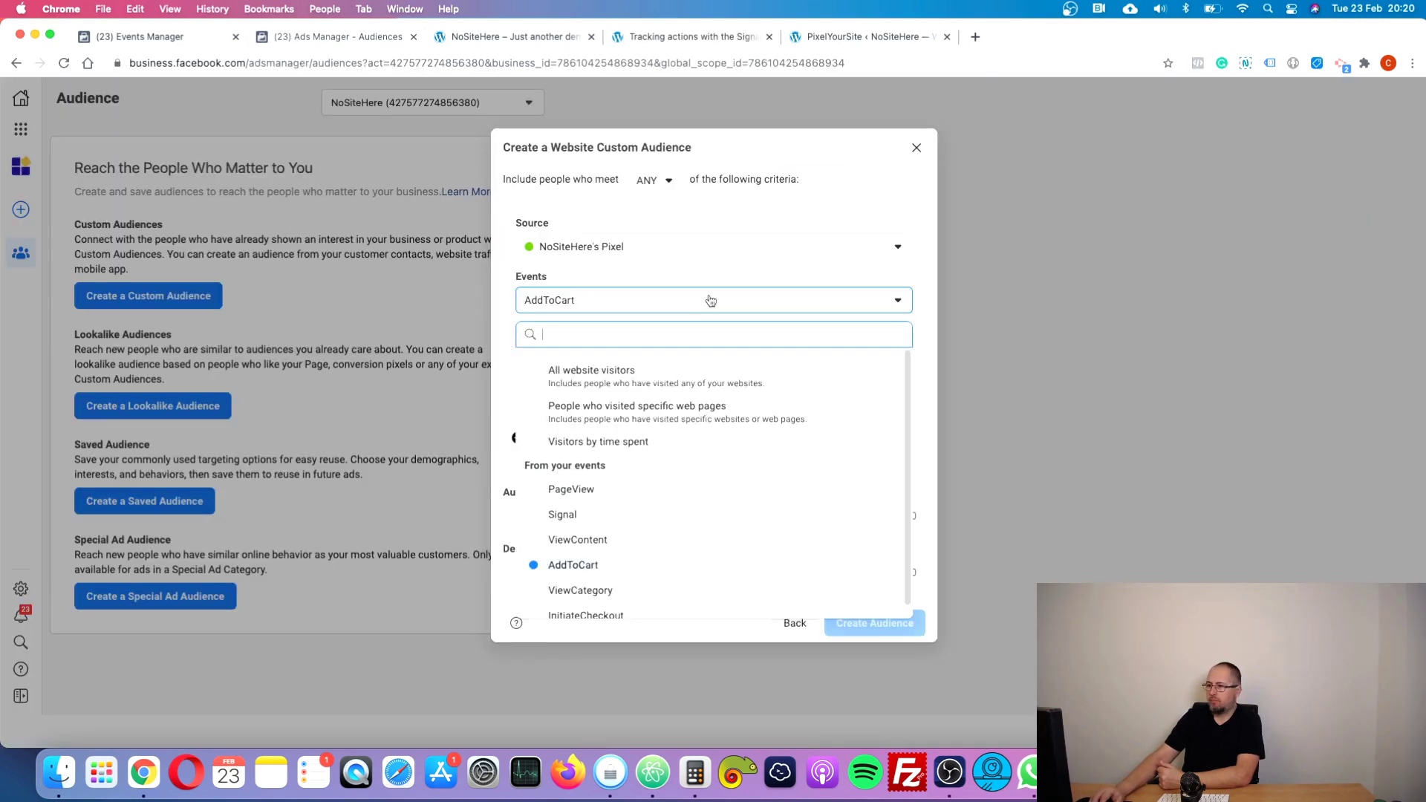
{"action": "left_click", "coordinate": [565, 514]}
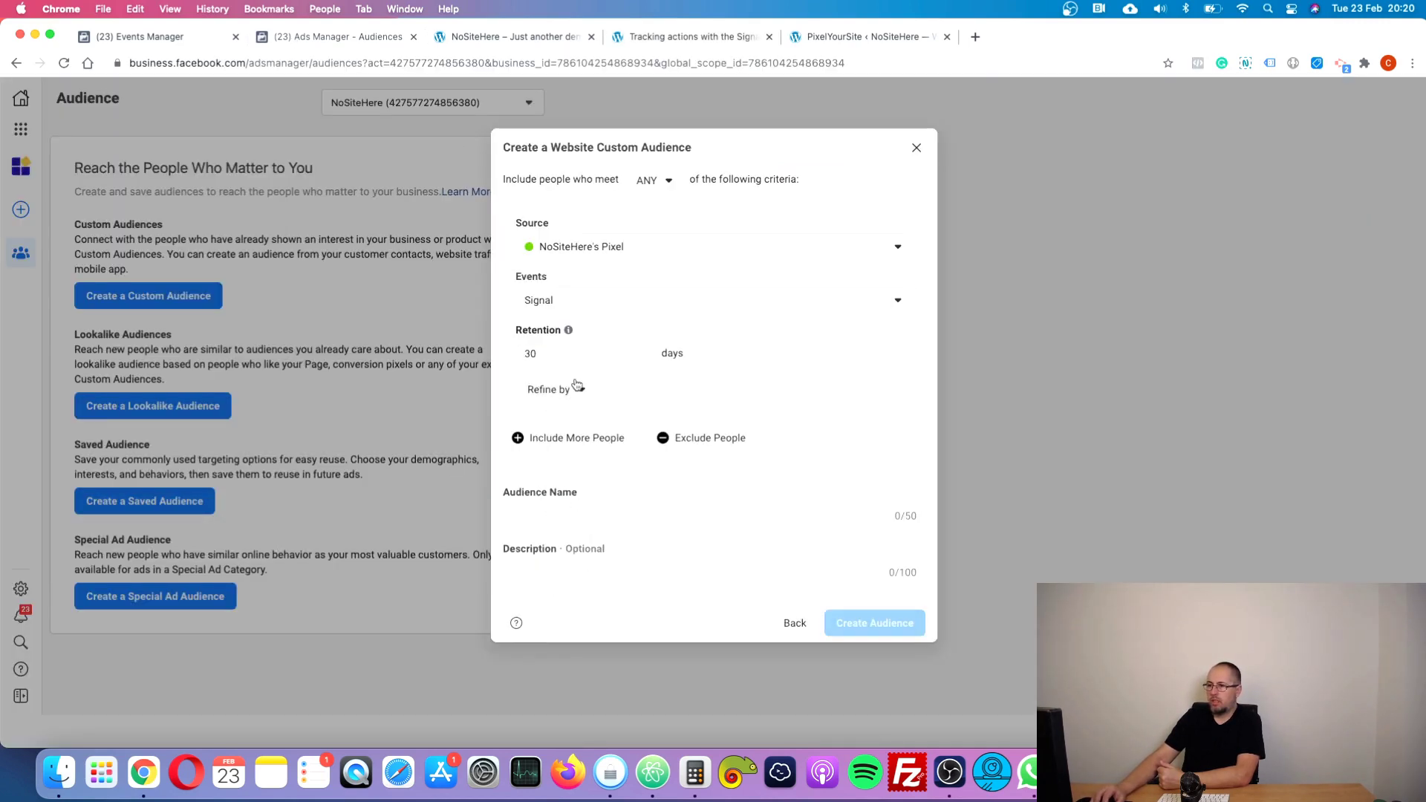
- Refine the Signal event by URL/Parameter, using the target_url parameter with target as the contained value
{"action": "left_click", "coordinate": [567, 392]}
{"action": "left_click", "coordinate": [569, 426]}
{"action": "left_click", "coordinate": [591, 428]}
{"action": "type", "text": "target"}
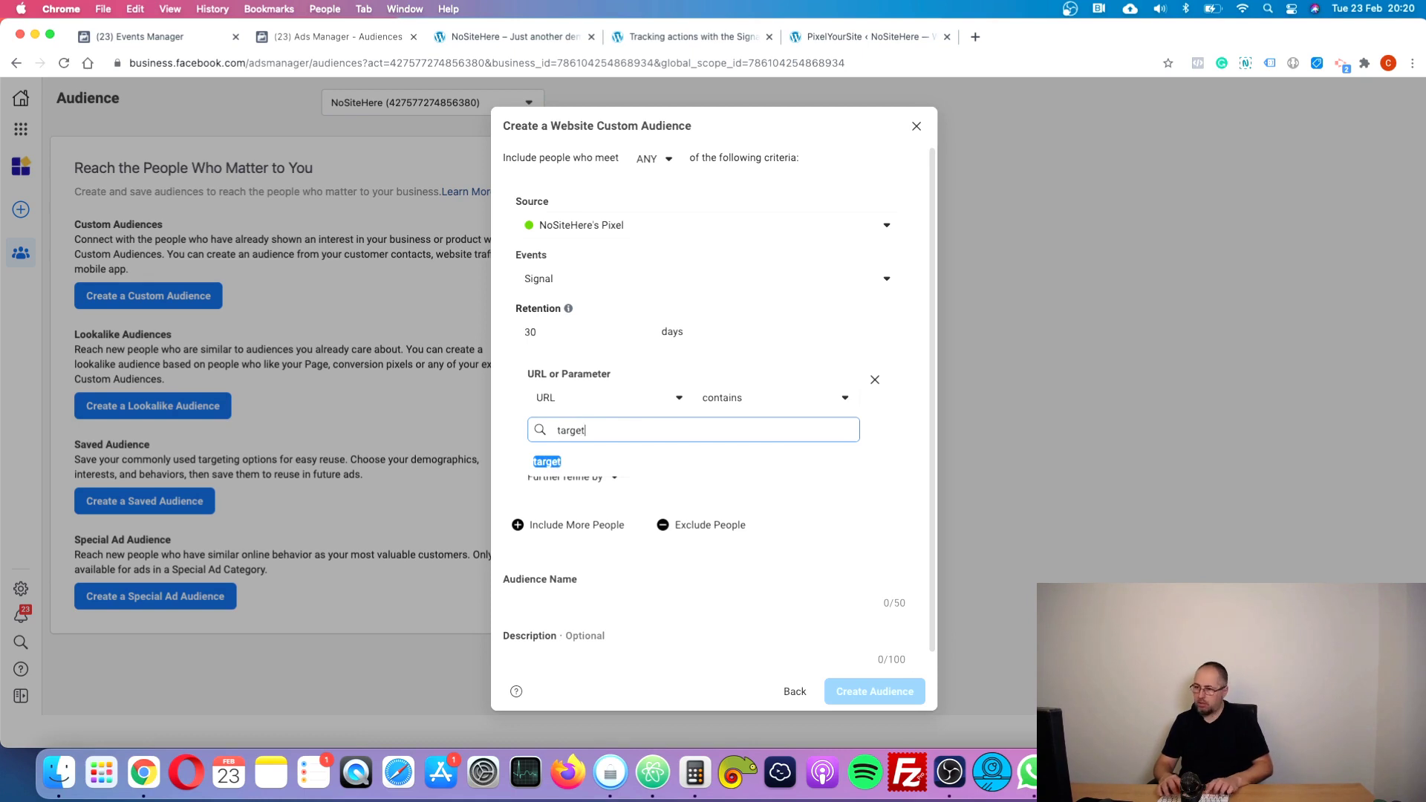
{"action": "left_click", "coordinate": [626, 394]}
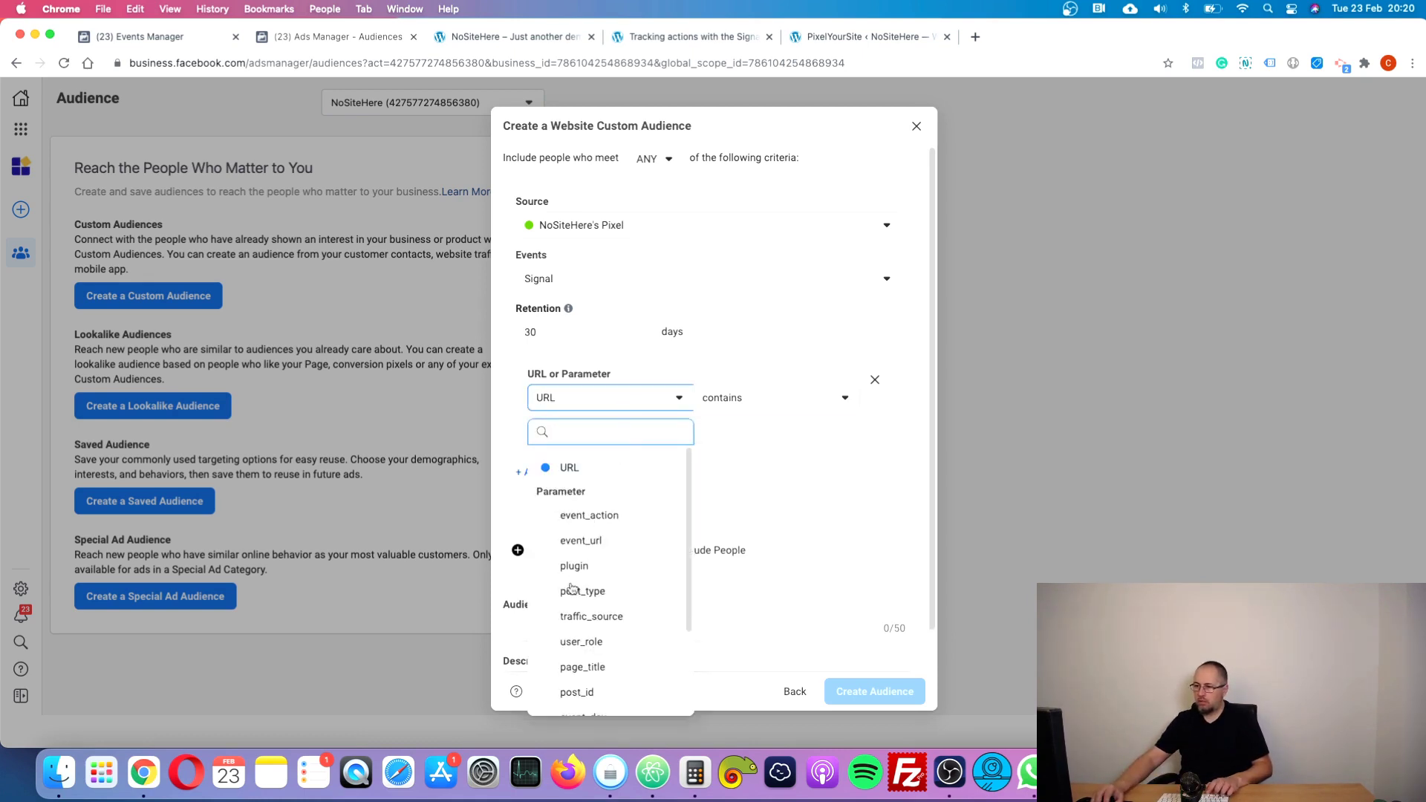
{"action": "scroll", "coordinate": [565, 633], "scroll_direction": "down", "scroll_amount": 2}
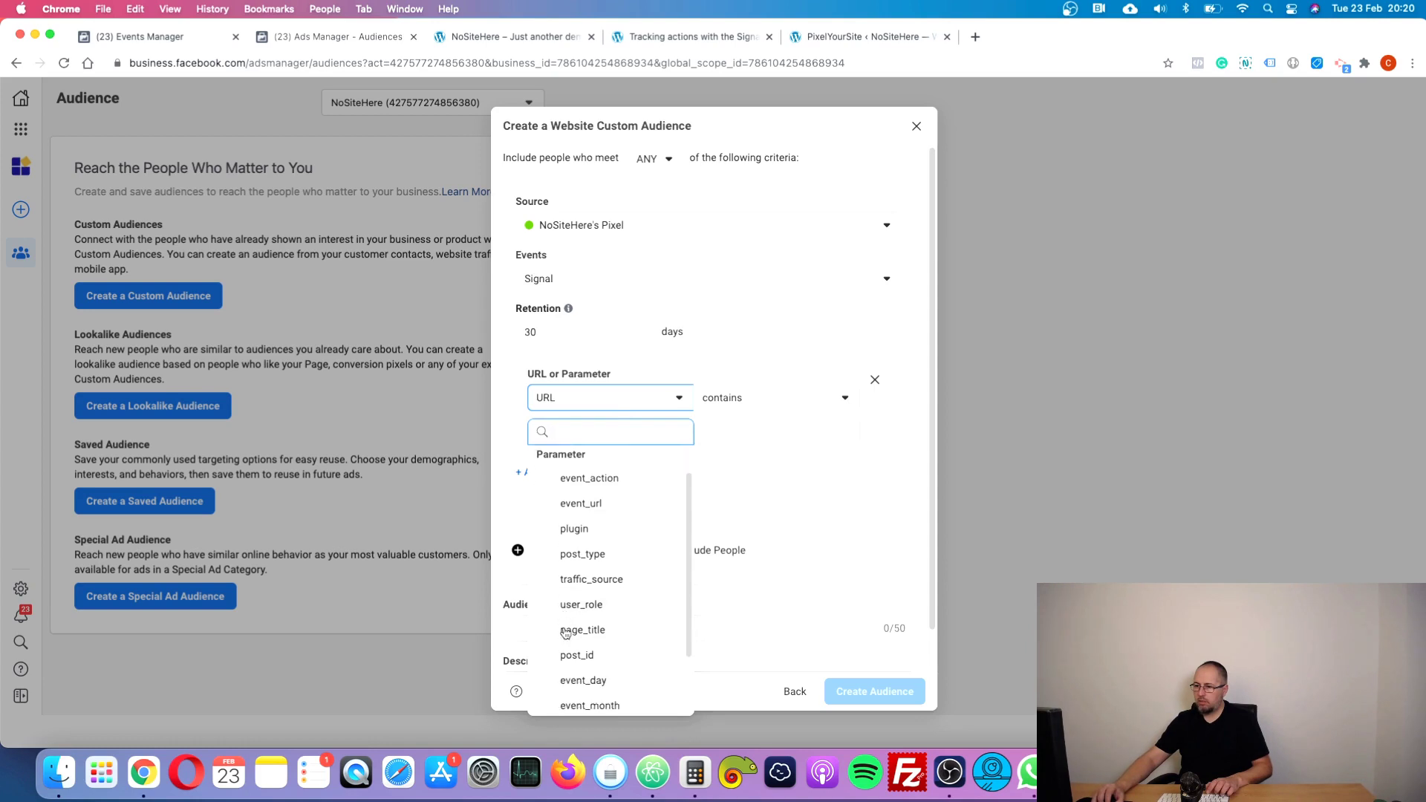
{"action": "scroll", "coordinate": [567, 630], "scroll_direction": "down", "scroll_amount": 3}
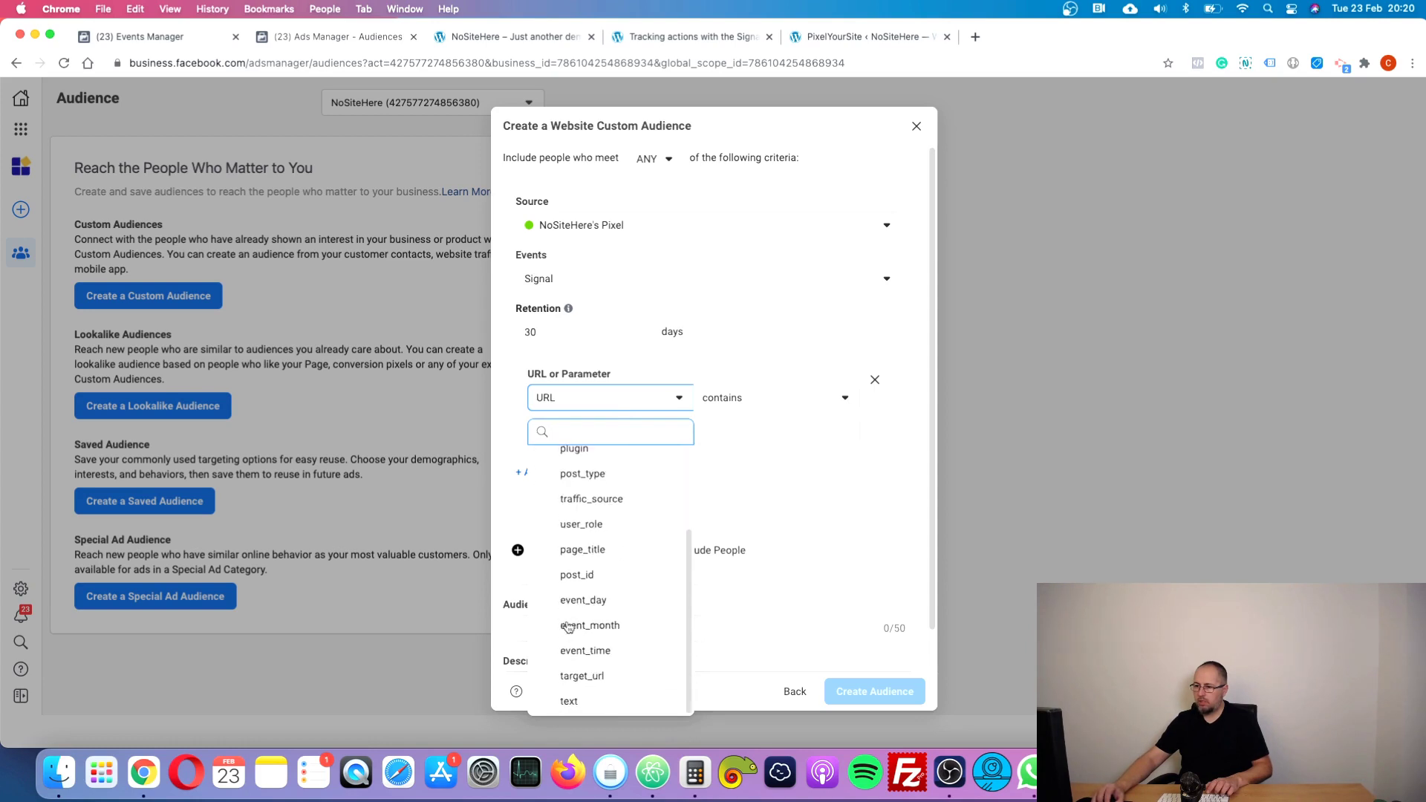
{"action": "left_click", "coordinate": [580, 676]}
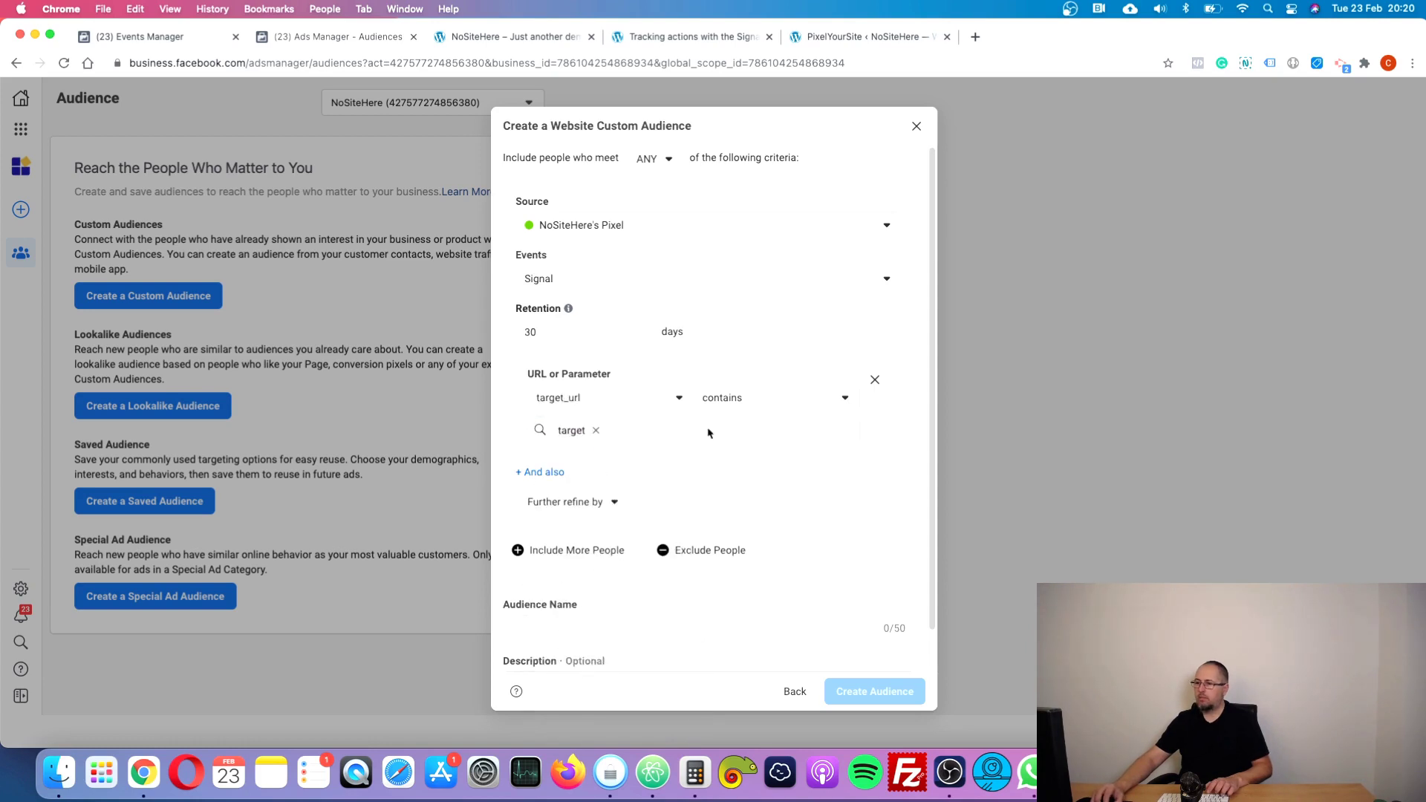
- Replace the contained value of the audience's target_url condition with pixelyoursite
{"action": "left_click", "coordinate": [594, 431]}
{"action": "type", "text": "pixelyoursite"}
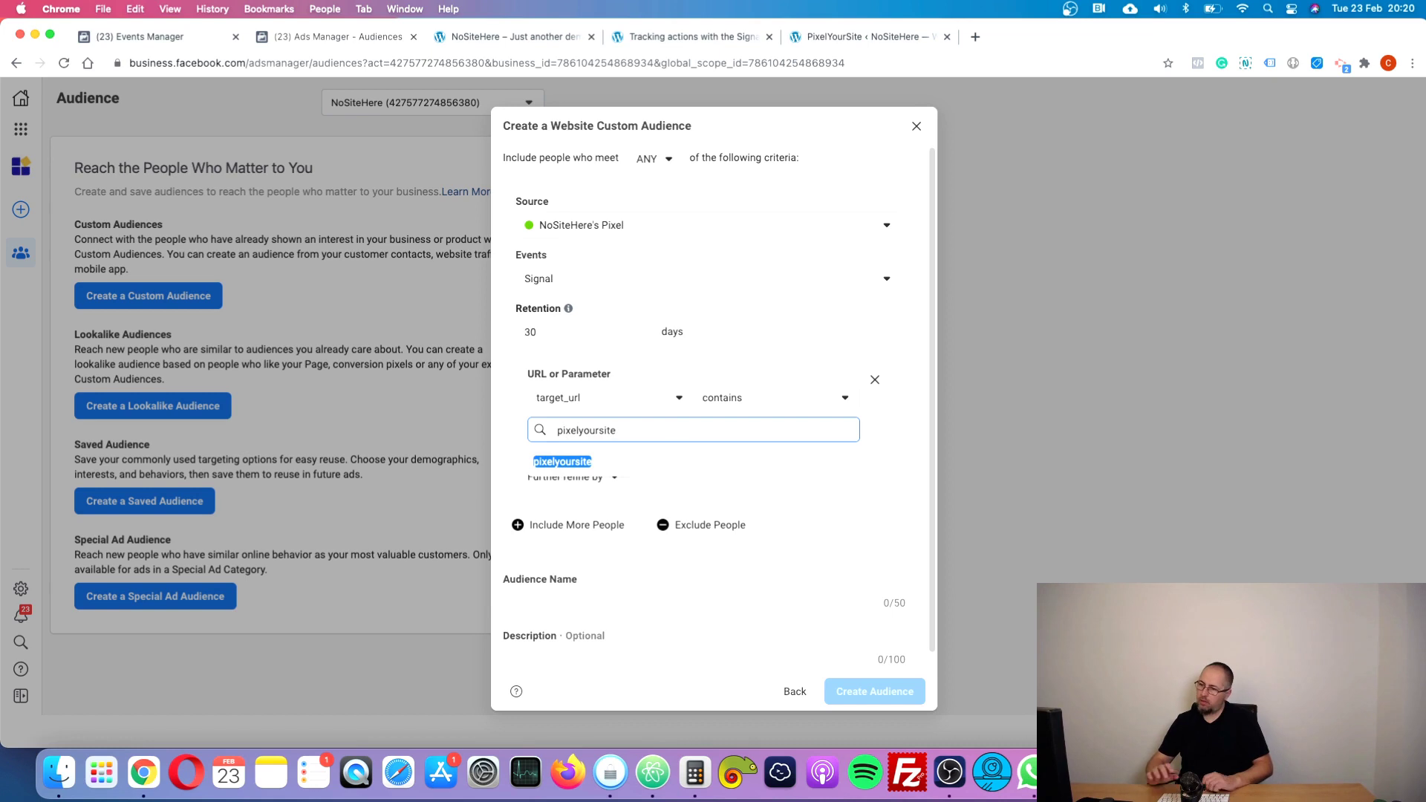
{"action": "left_click", "coordinate": [580, 462]}
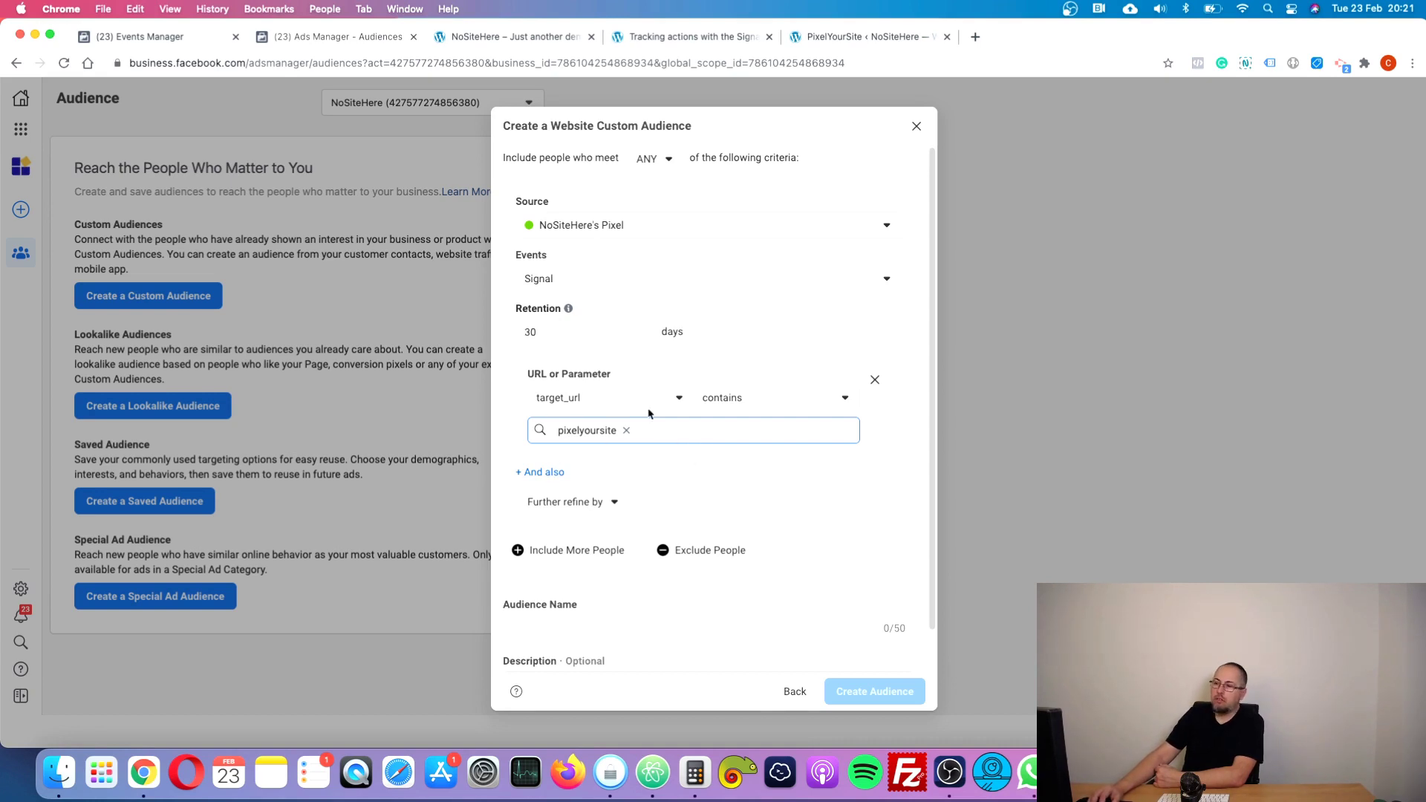
- Try an additional URL/Parameter condition and an Aggregated Value refinement on the Signal event, removing each one again
{"action": "left_click", "coordinate": [522, 473]}
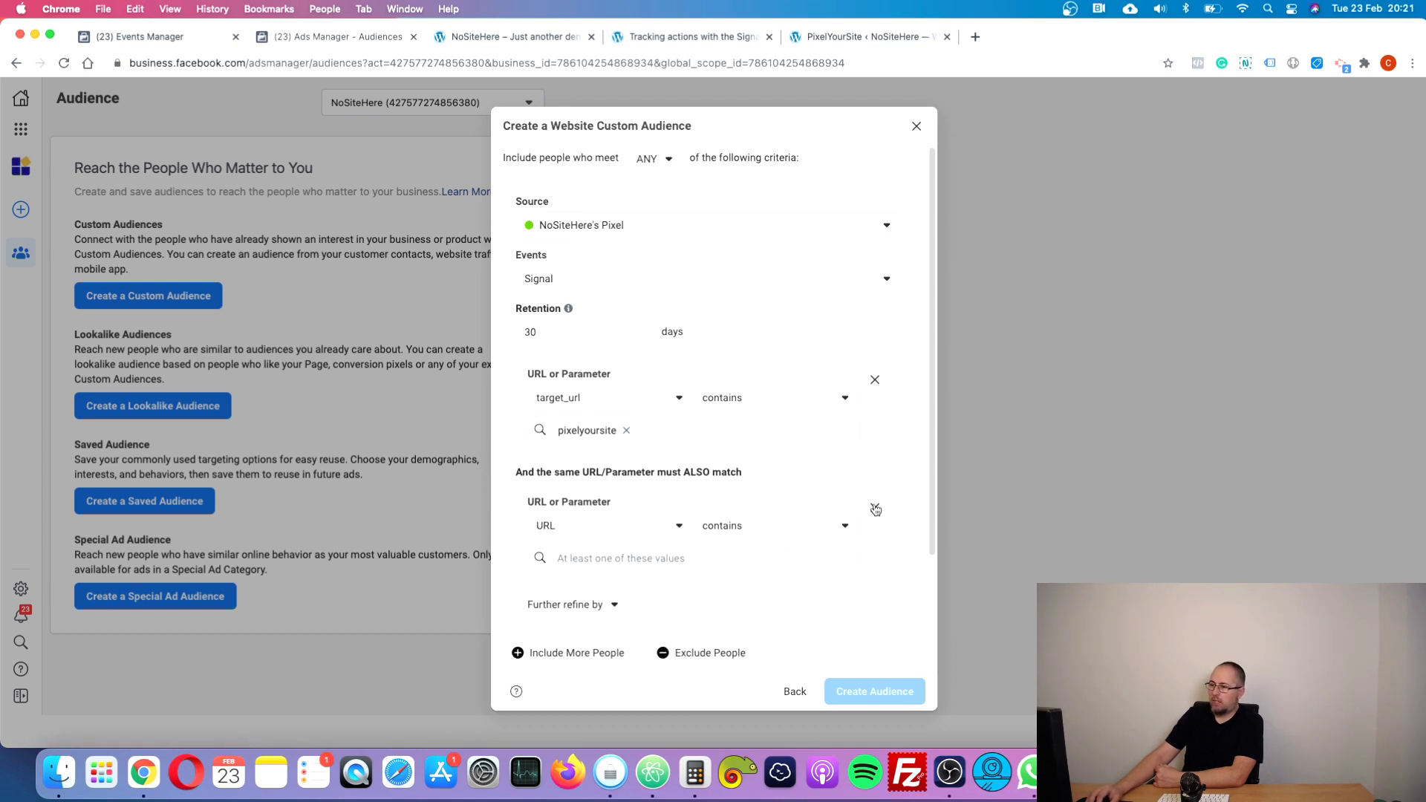
{"action": "left_click", "coordinate": [875, 508]}
{"action": "left_click", "coordinate": [569, 511]}
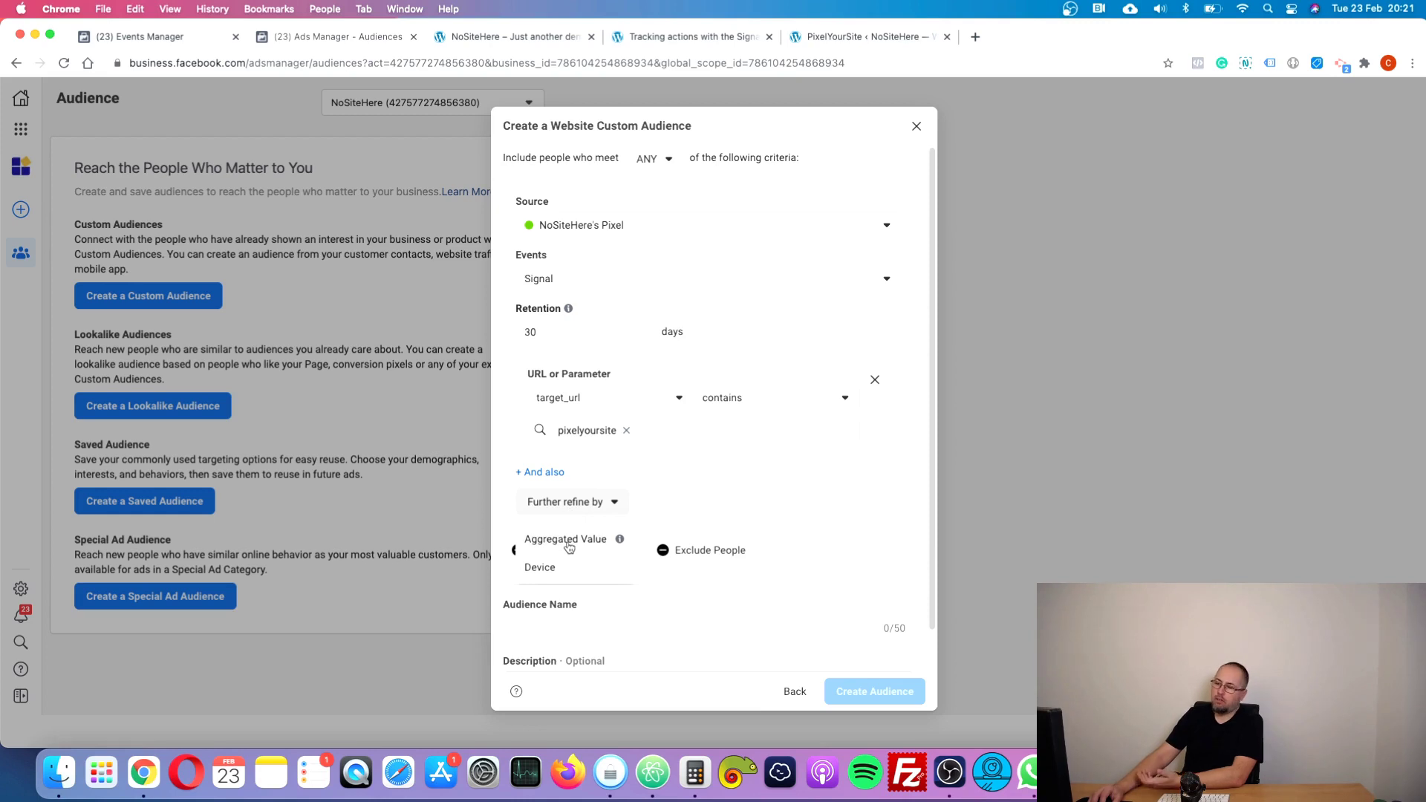
{"action": "left_click", "coordinate": [568, 542]}
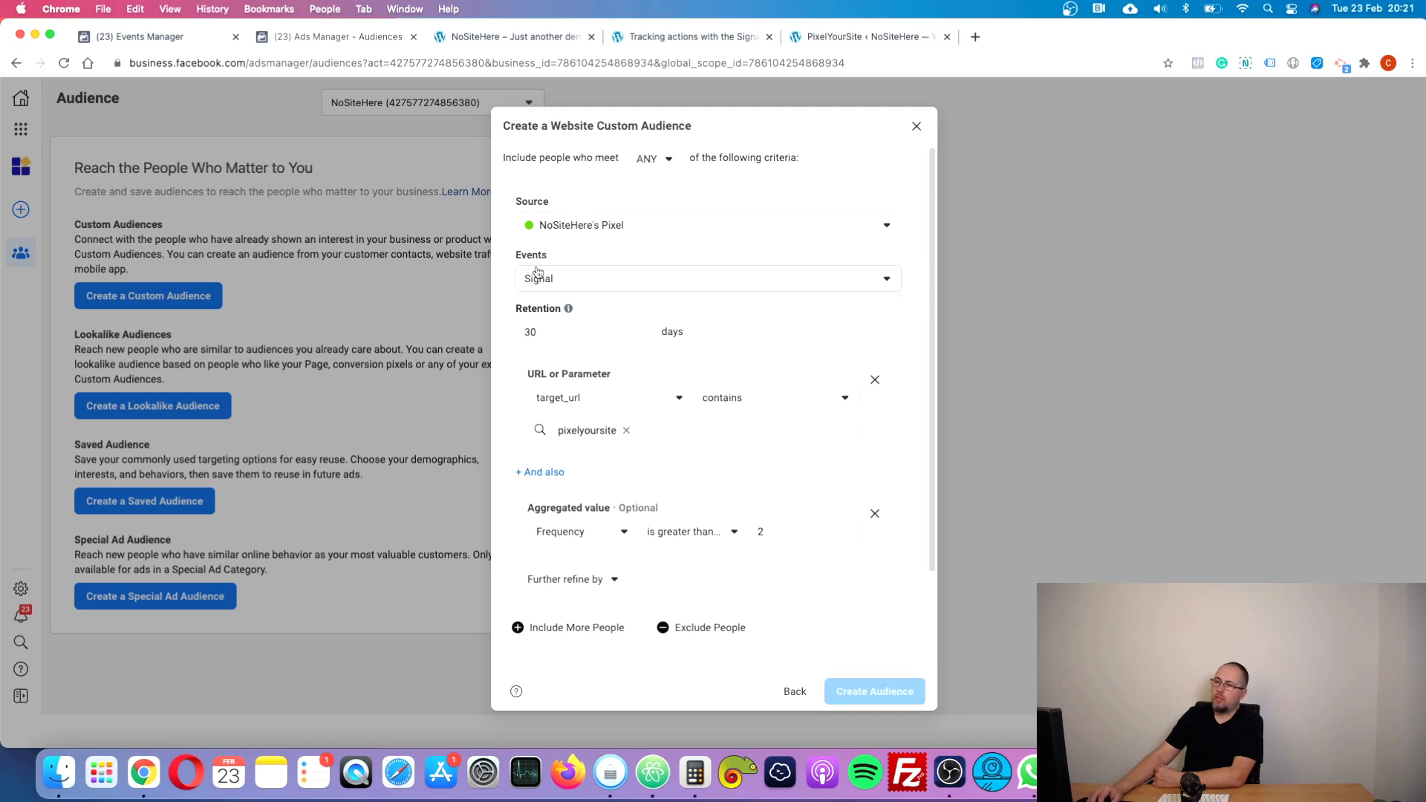
{"action": "left_click", "coordinate": [875, 514]}
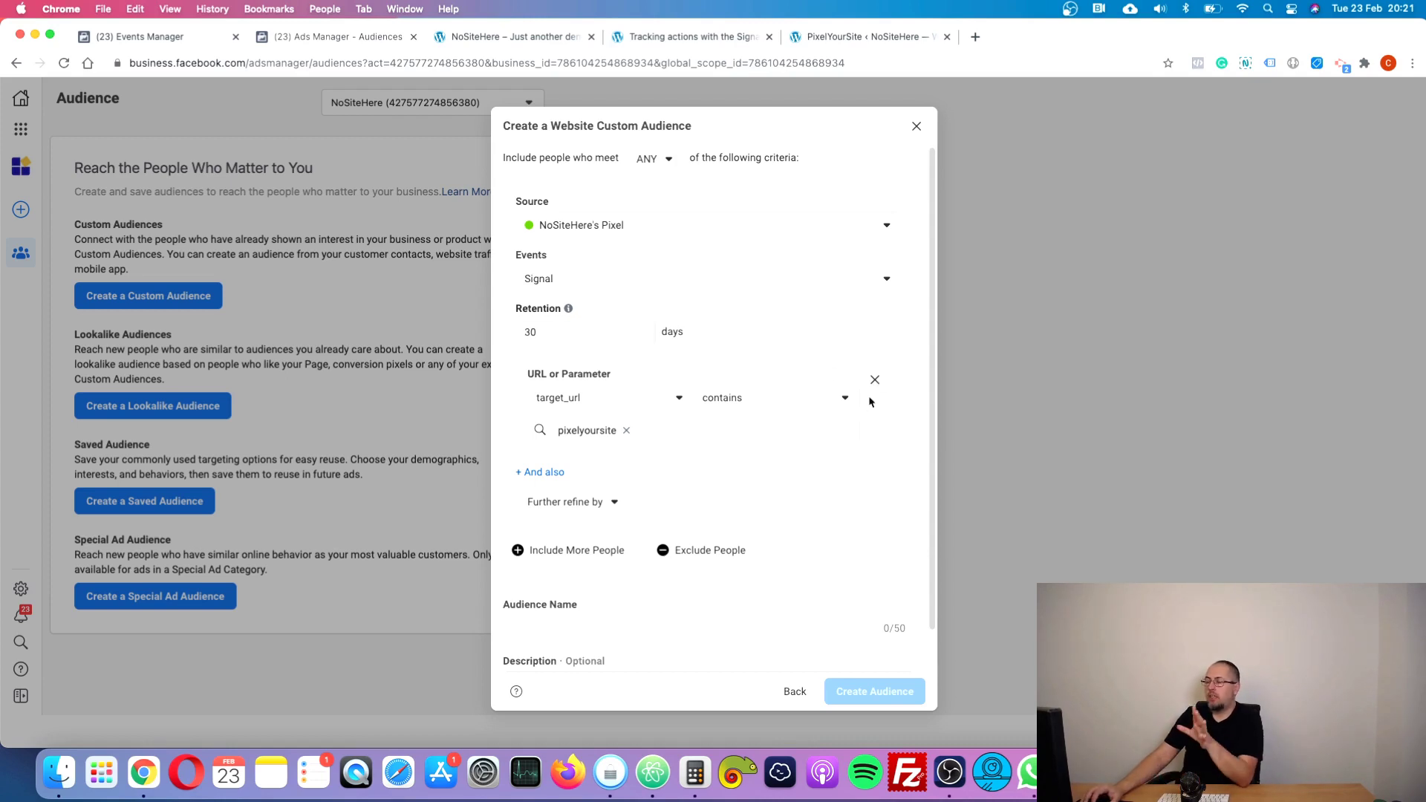
- Switch to the Signal Event test page and review its fired Signal events in Facebook Pixel Helper
{"action": "left_click", "coordinate": [682, 27]}
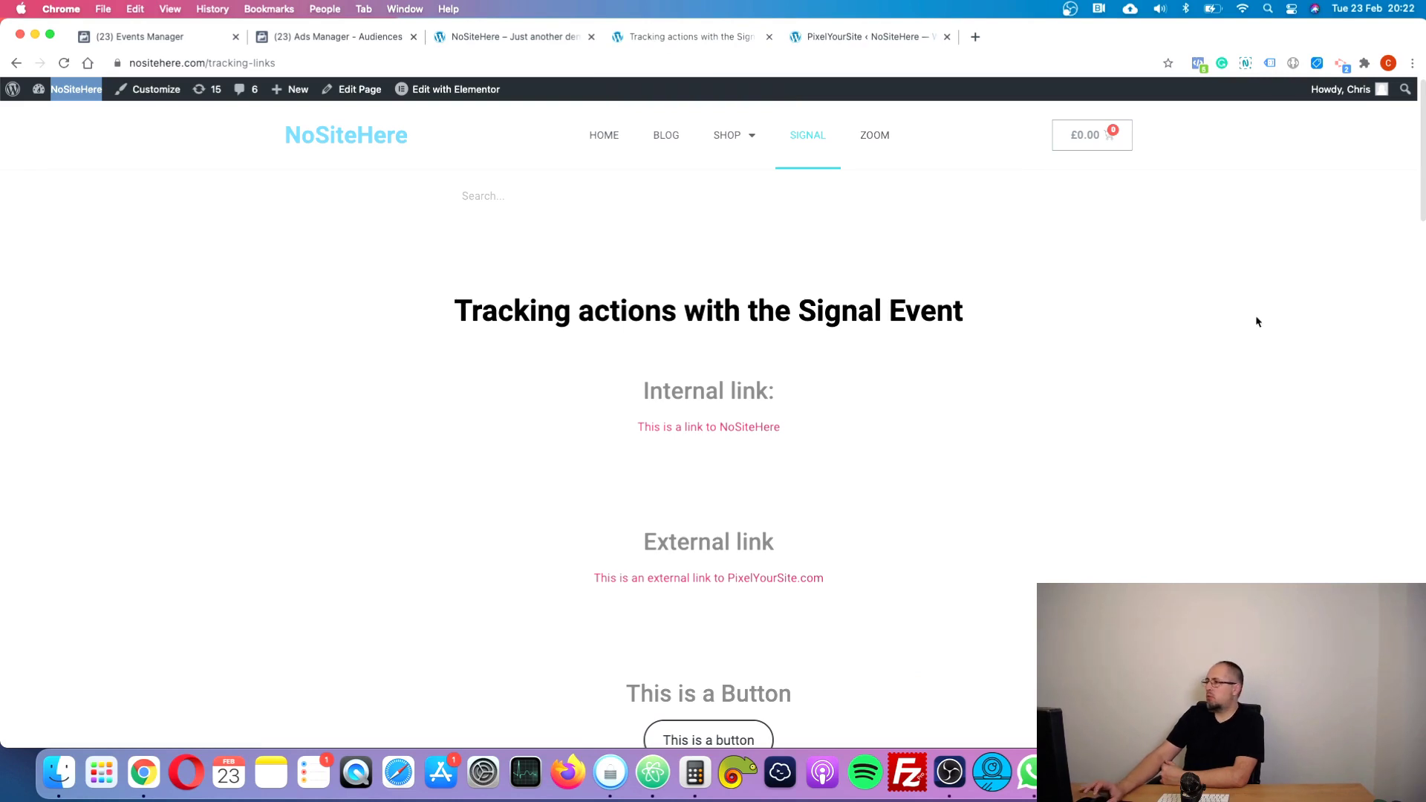
{"action": "left_click", "coordinate": [1198, 63]}
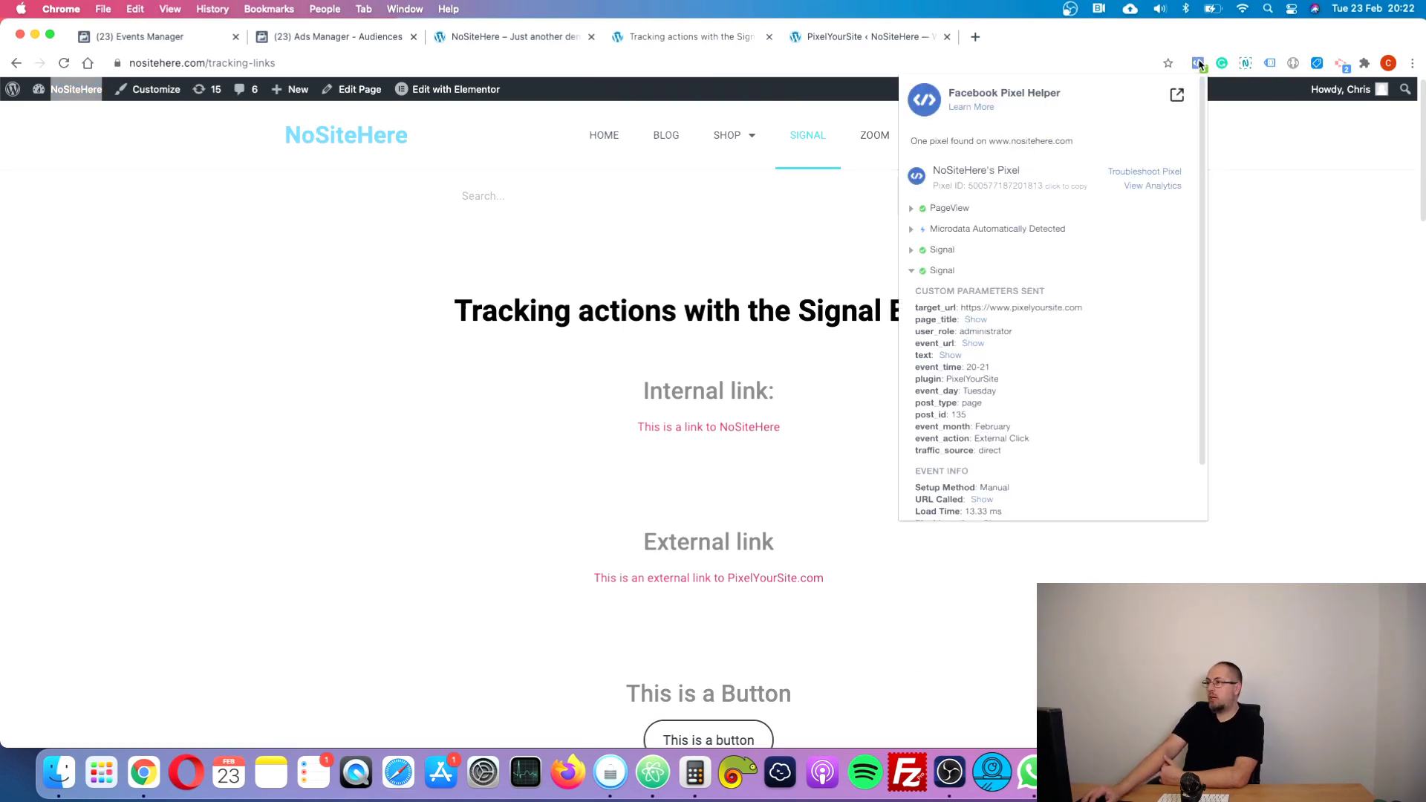
{"action": "left_click", "coordinate": [941, 271]}
{"action": "left_click", "coordinate": [946, 250]}
{"action": "left_click", "coordinate": [947, 252]}
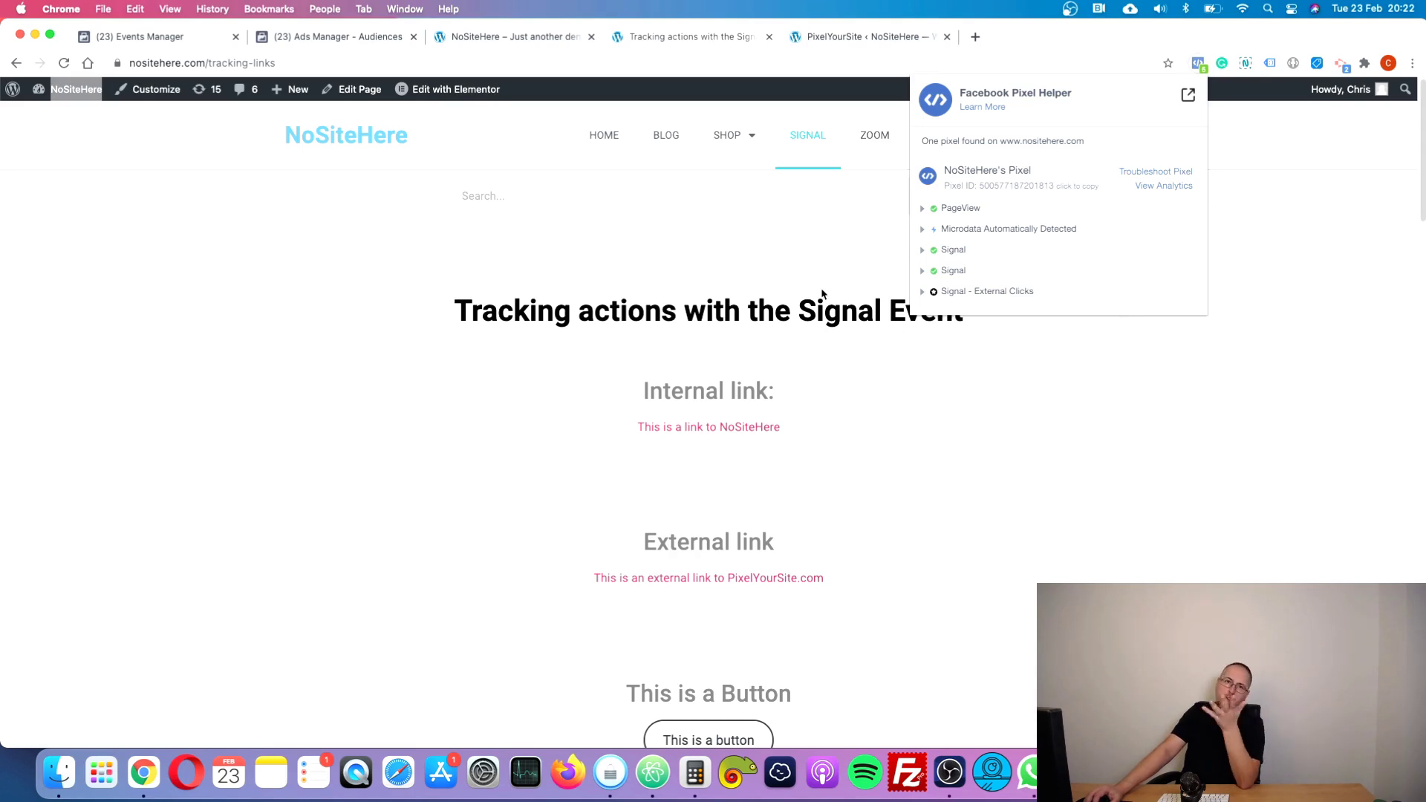
{"action": "left_click", "coordinate": [1203, 67]}
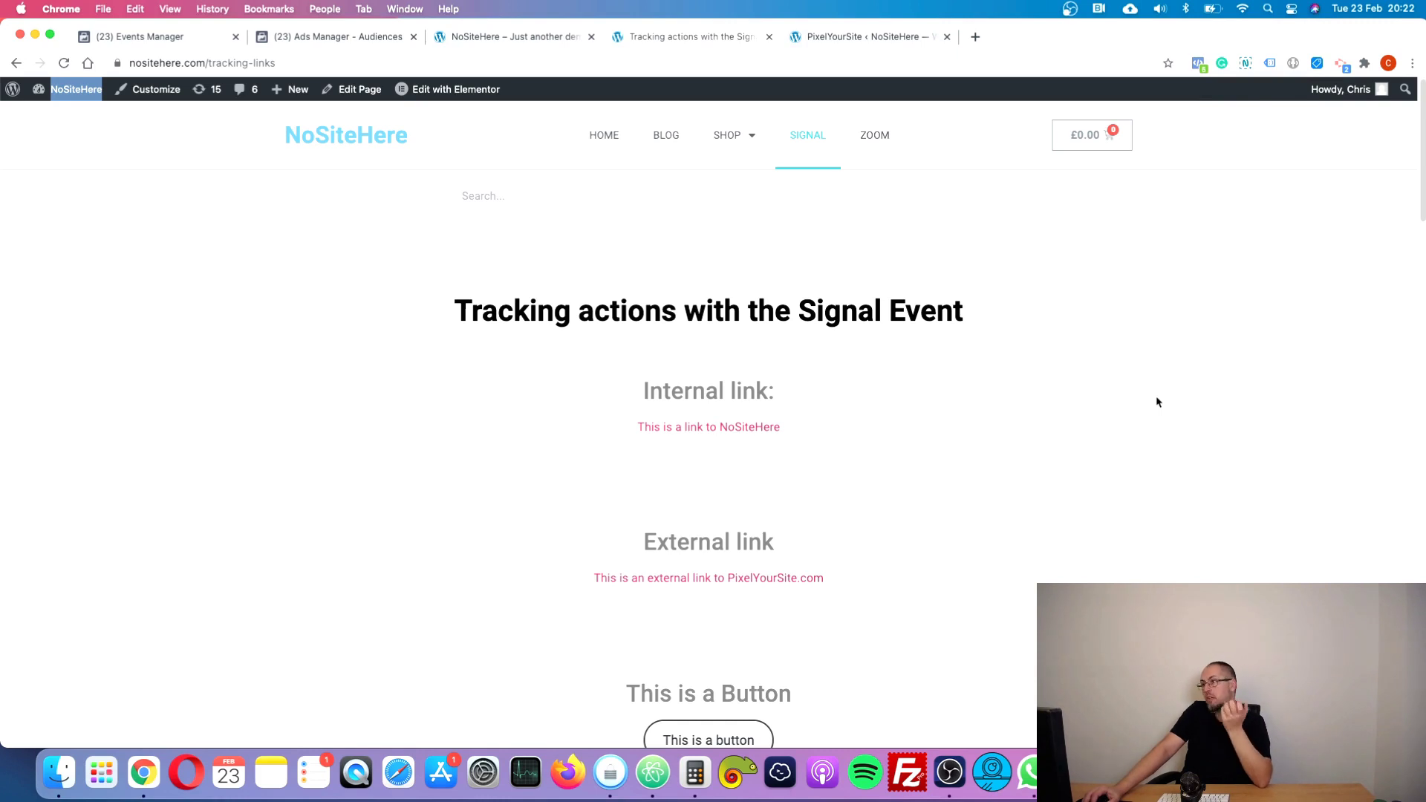
- Start a new event in PixelYourSite's Events settings and review the available trigger types
{"action": "left_click", "coordinate": [836, 46]}
{"action": "scroll", "coordinate": [764, 215], "scroll_direction": "up", "scroll_amount": 20}
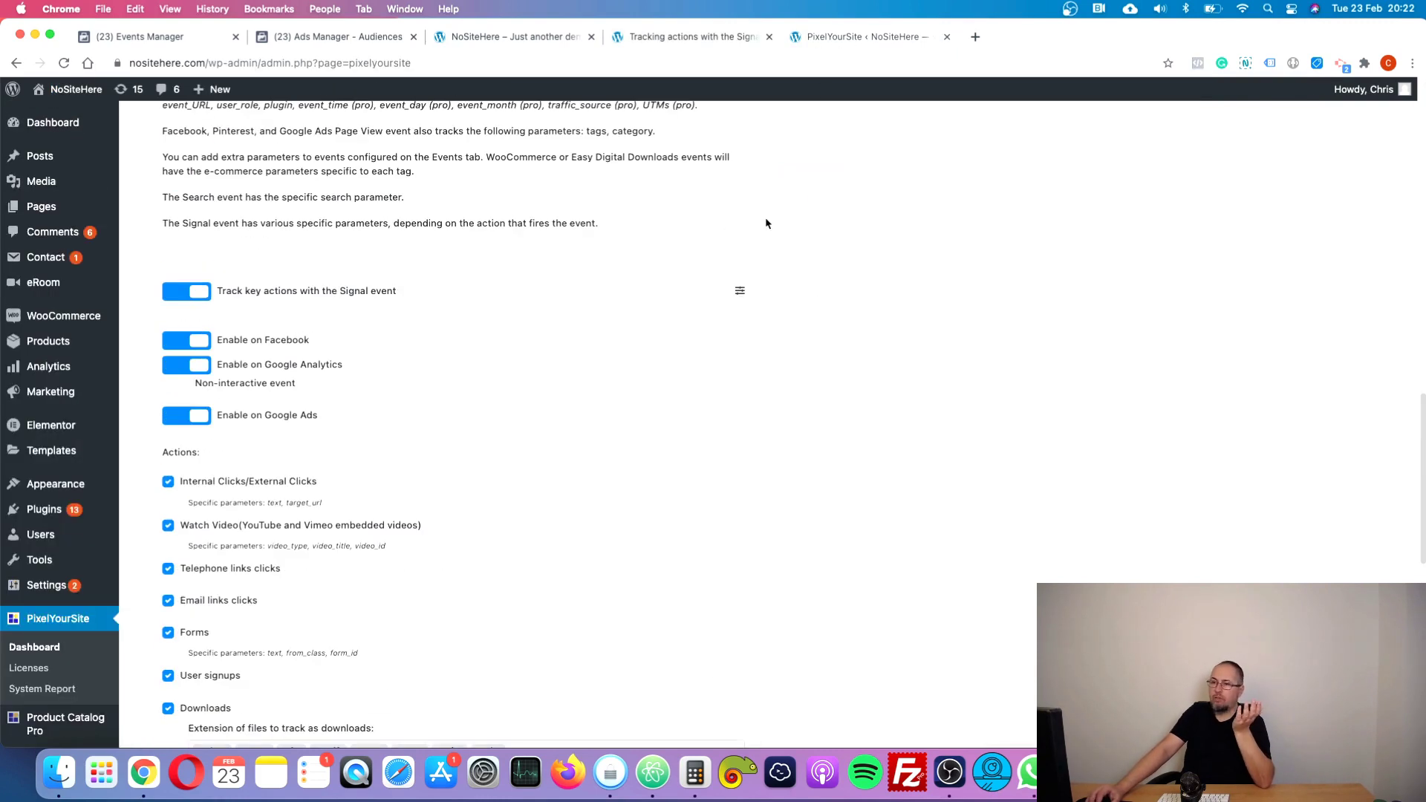
{"action": "left_click", "coordinate": [235, 167]}
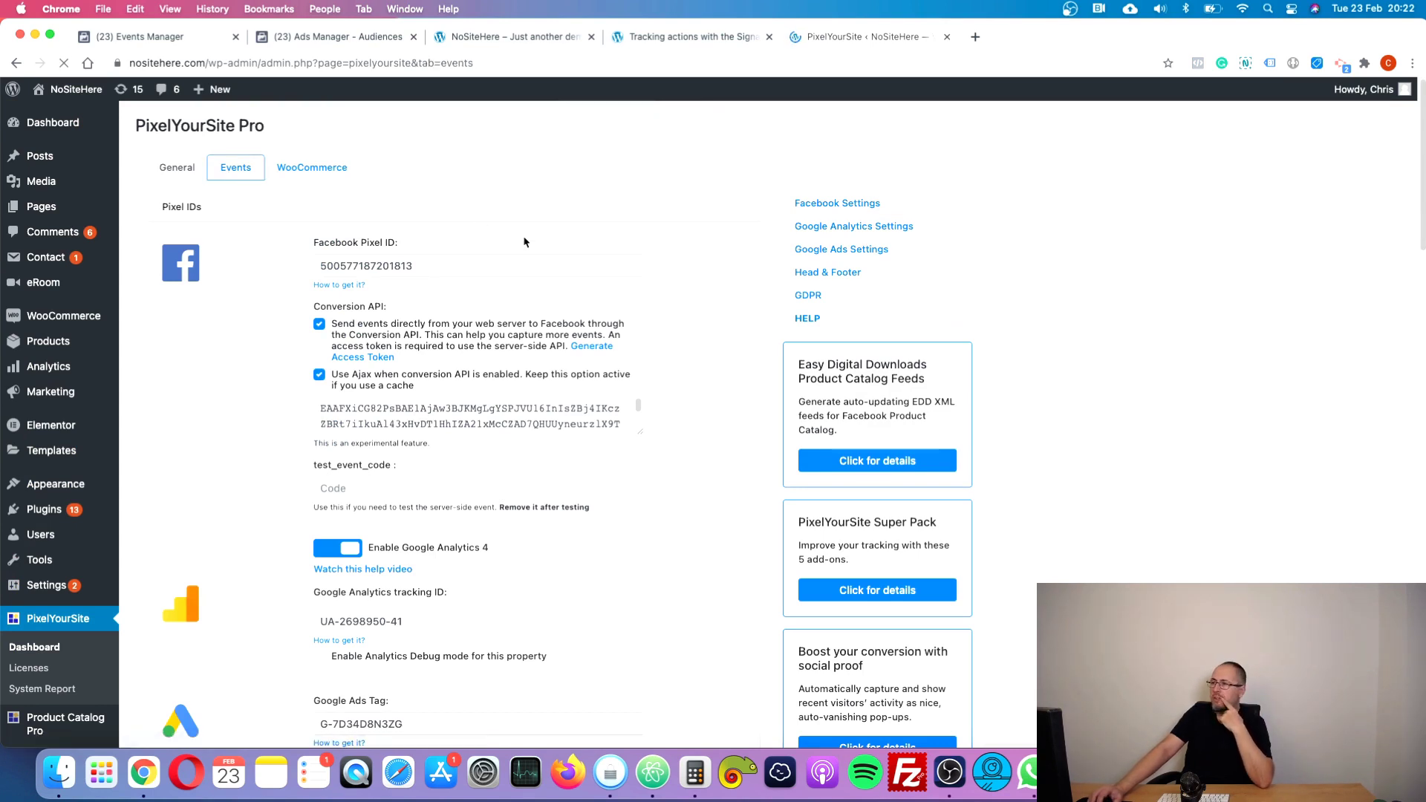
{"action": "scroll", "coordinate": [527, 239], "scroll_direction": "down", "scroll_amount": 5}
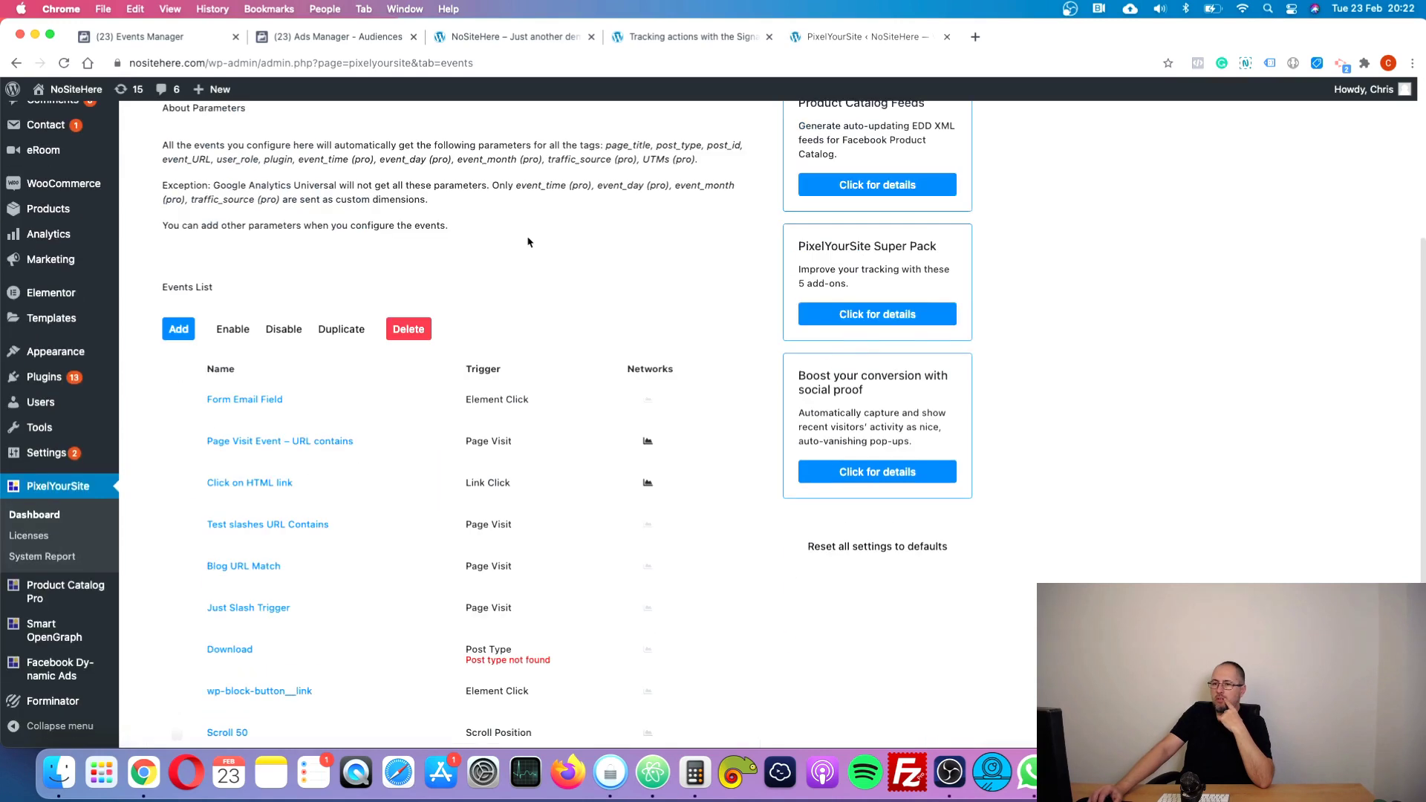
{"action": "left_click", "coordinate": [178, 329]}
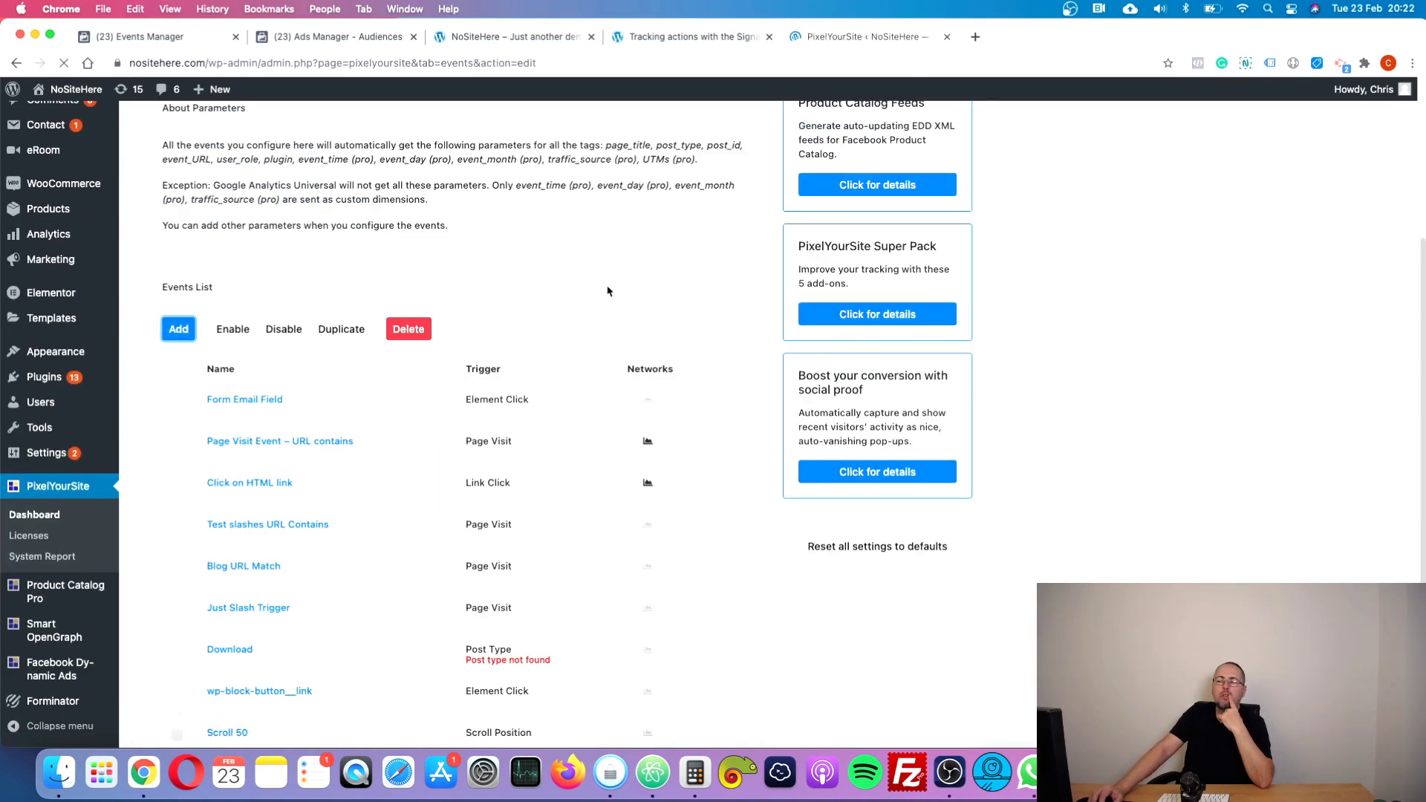
{"action": "scroll", "coordinate": [608, 288], "scroll_direction": "down", "scroll_amount": 3}
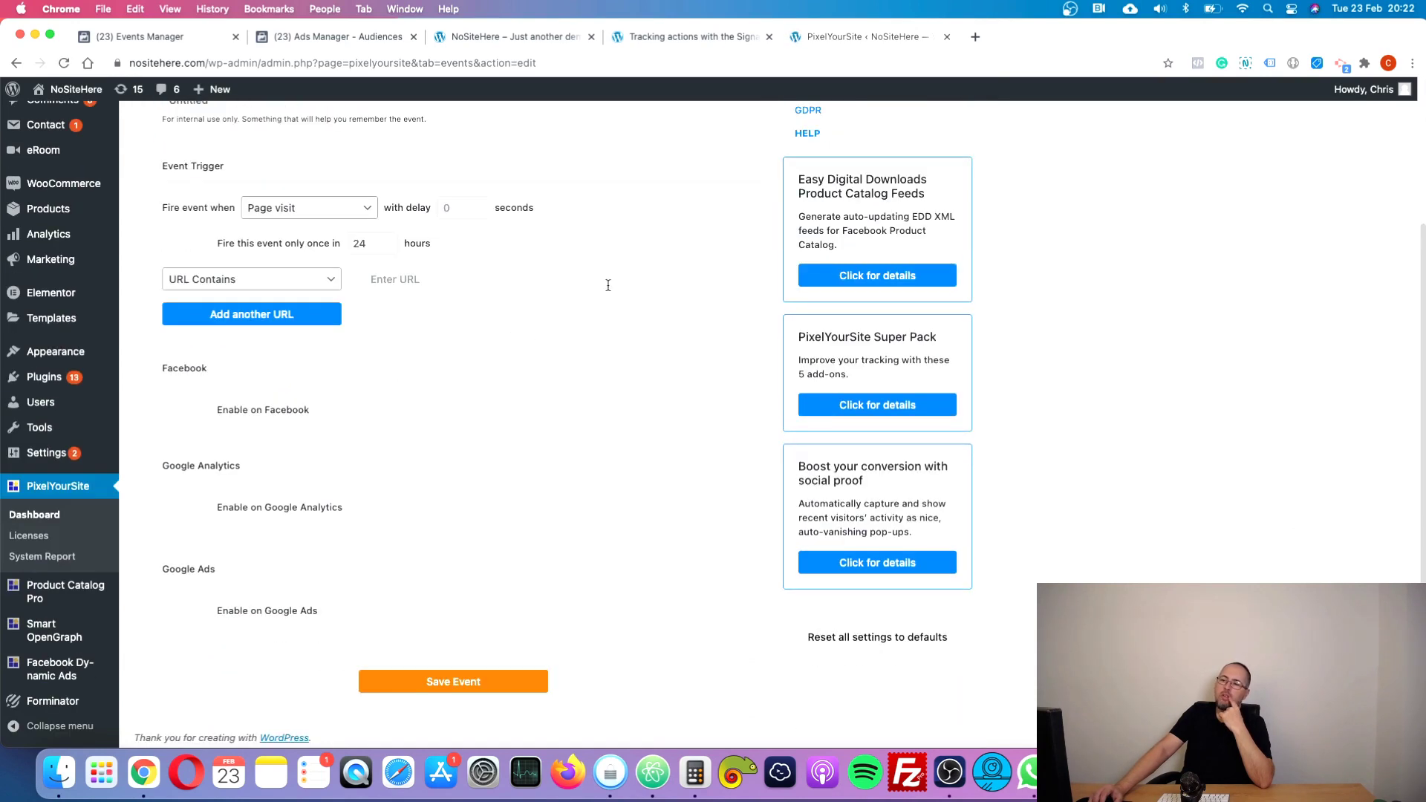
{"action": "left_click", "coordinate": [293, 209]}
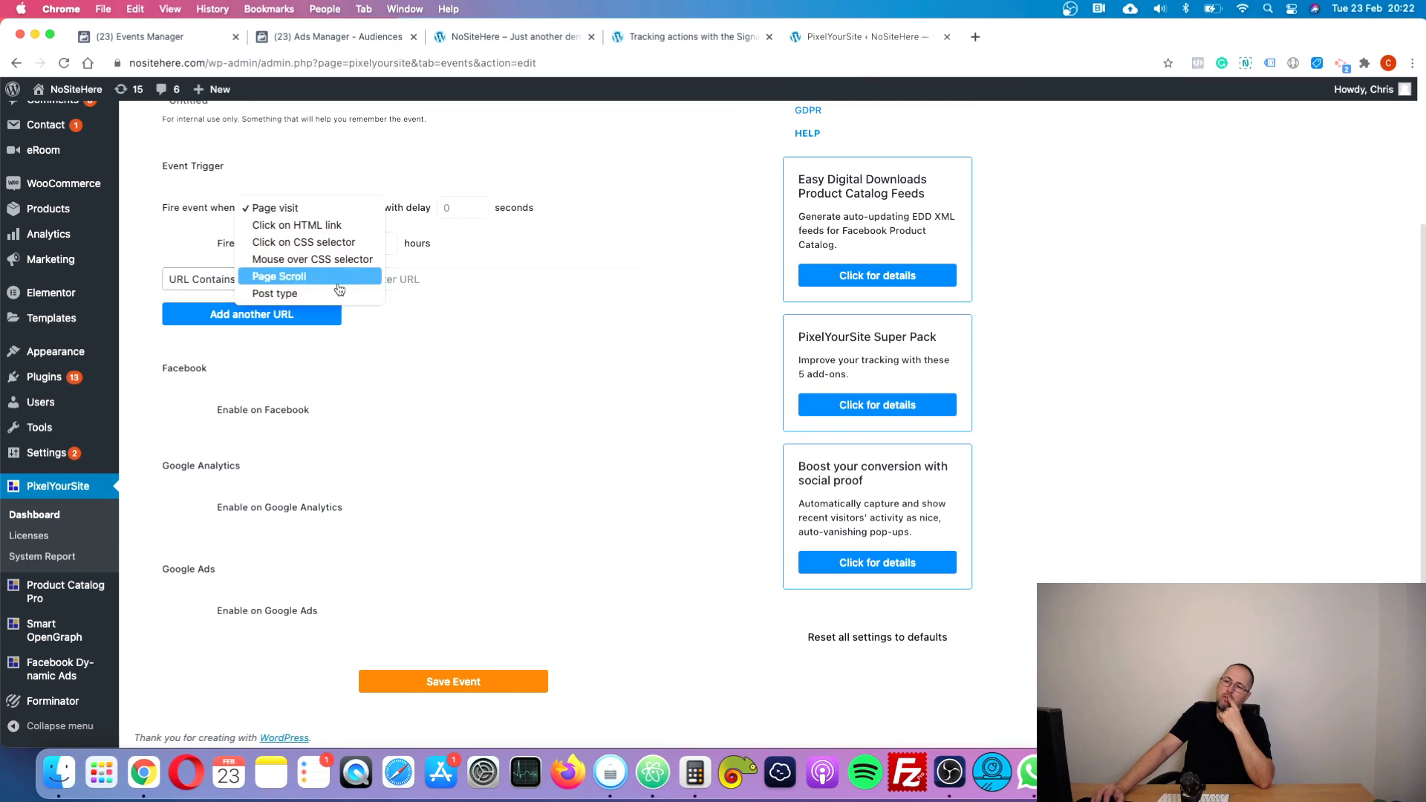
{"action": "left_click", "coordinate": [637, 296]}
- Enable the new event on Facebook as a CustomEvent with parameters, and return to the General settings without saving
{"action": "left_click", "coordinate": [181, 413]}
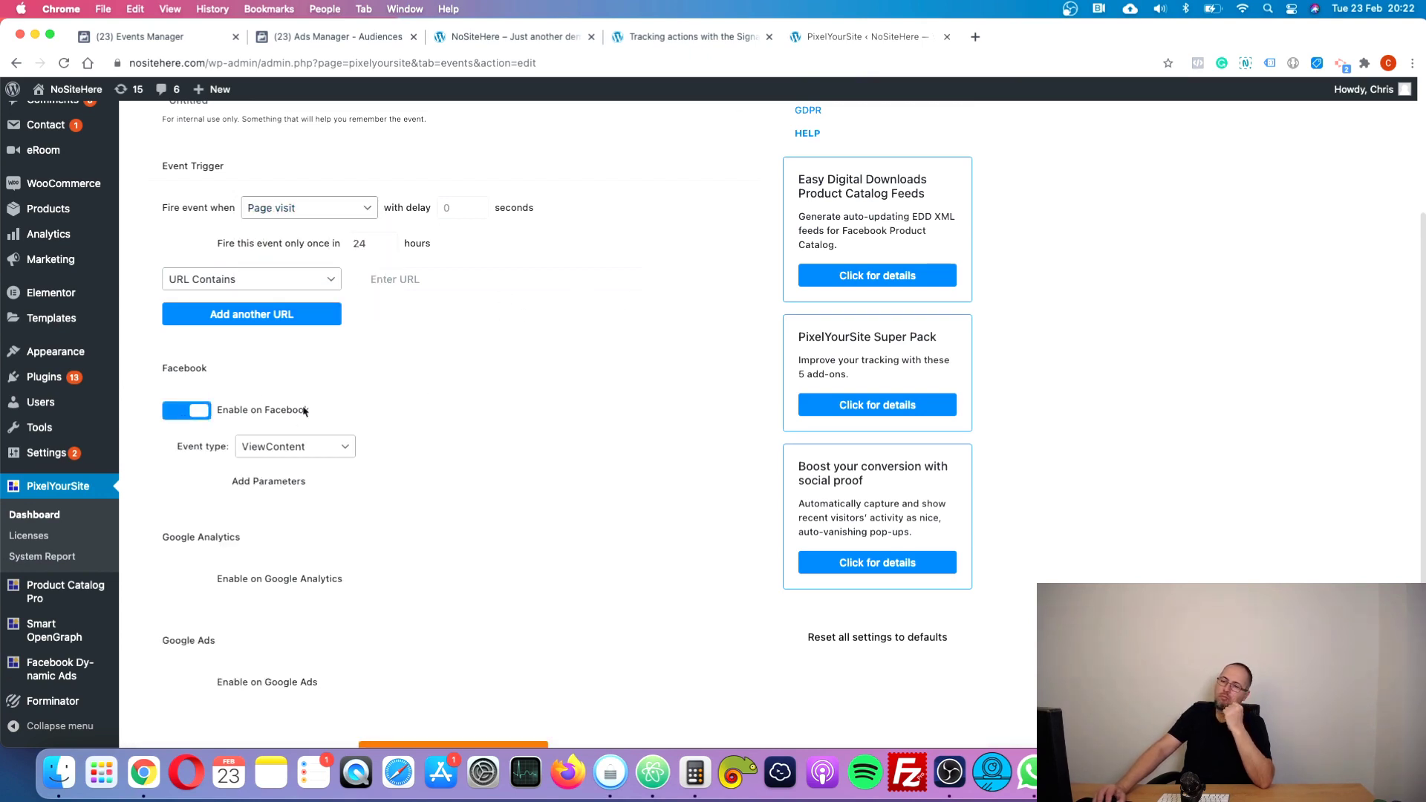
{"action": "left_click", "coordinate": [273, 448]}
{"action": "left_click", "coordinate": [272, 449]}
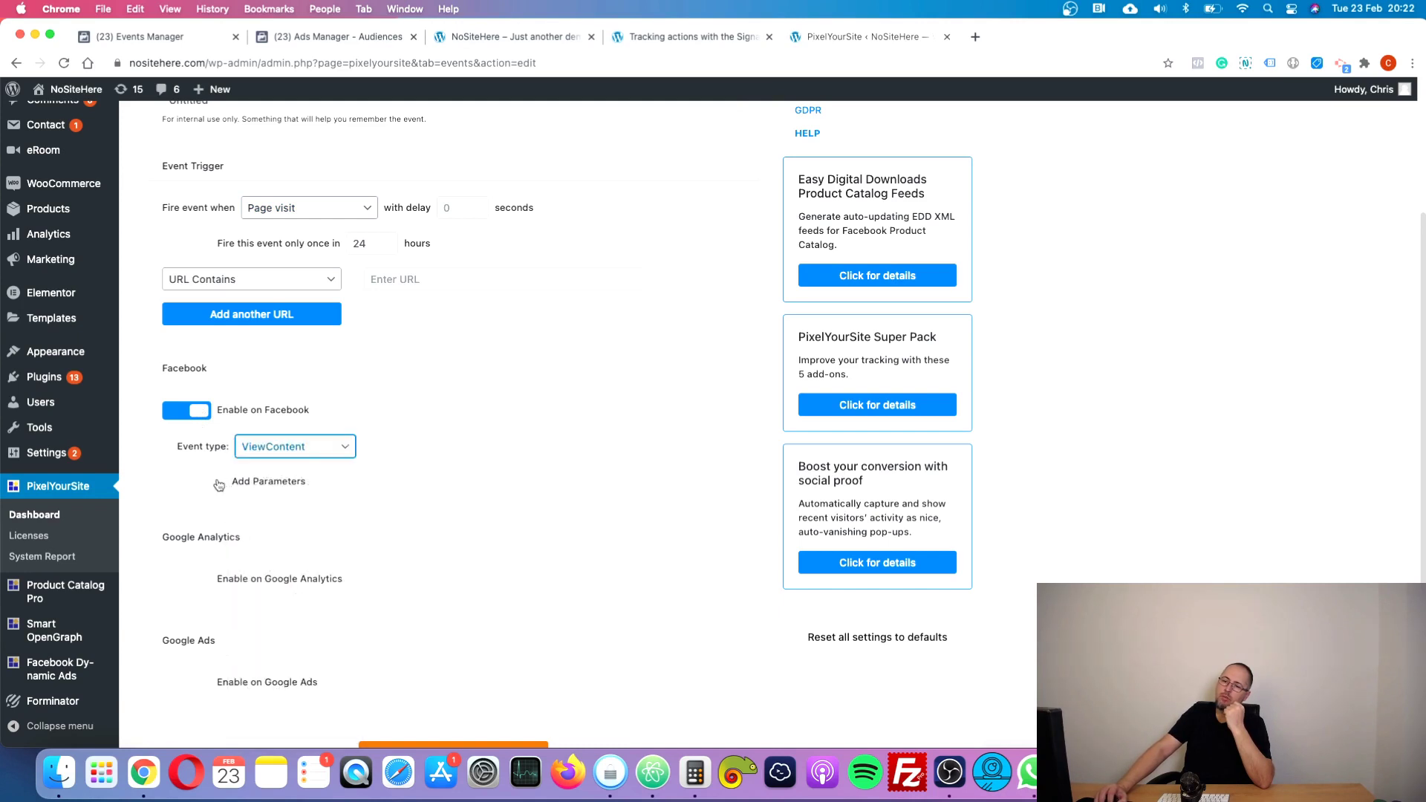
{"action": "left_click", "coordinate": [298, 450]}
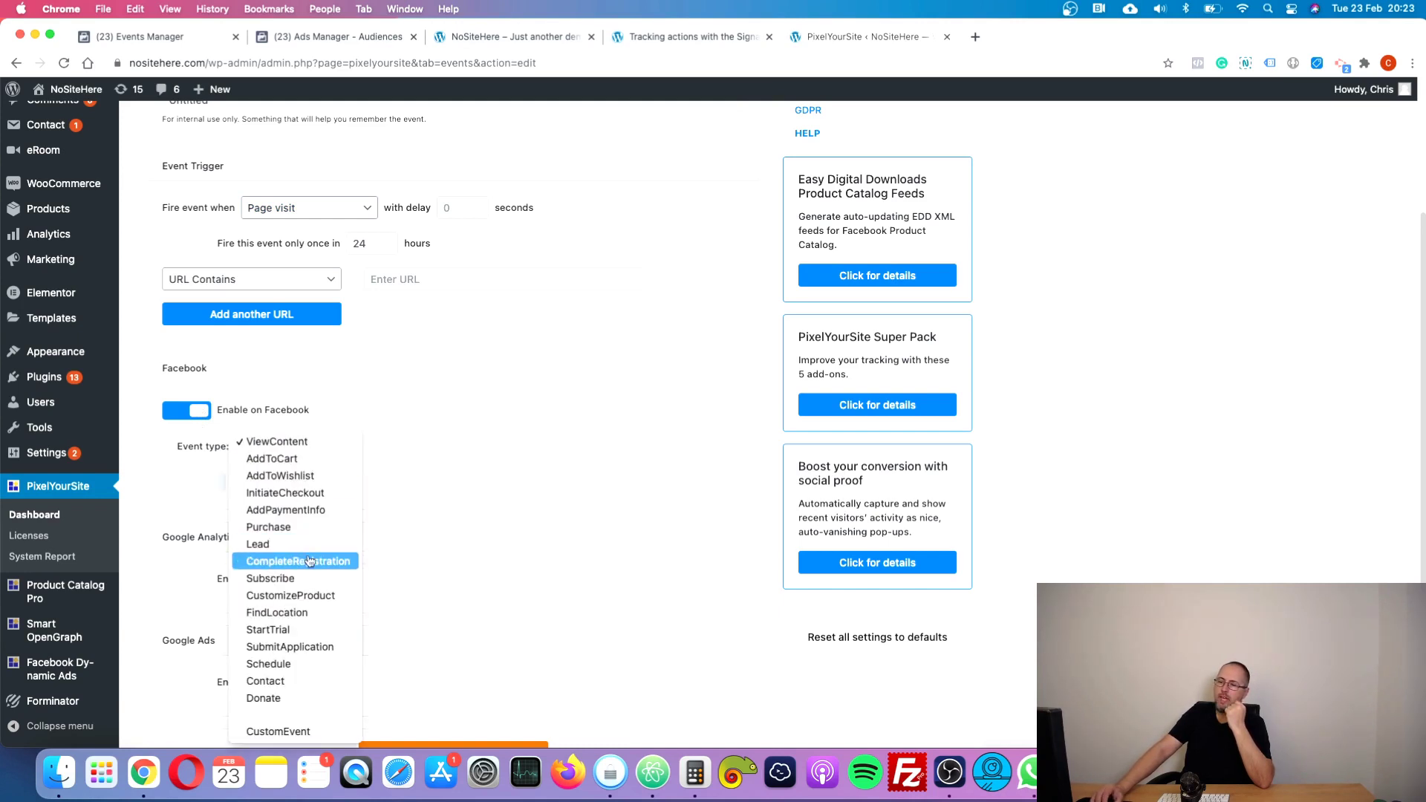
{"action": "key", "text": "Escape"}
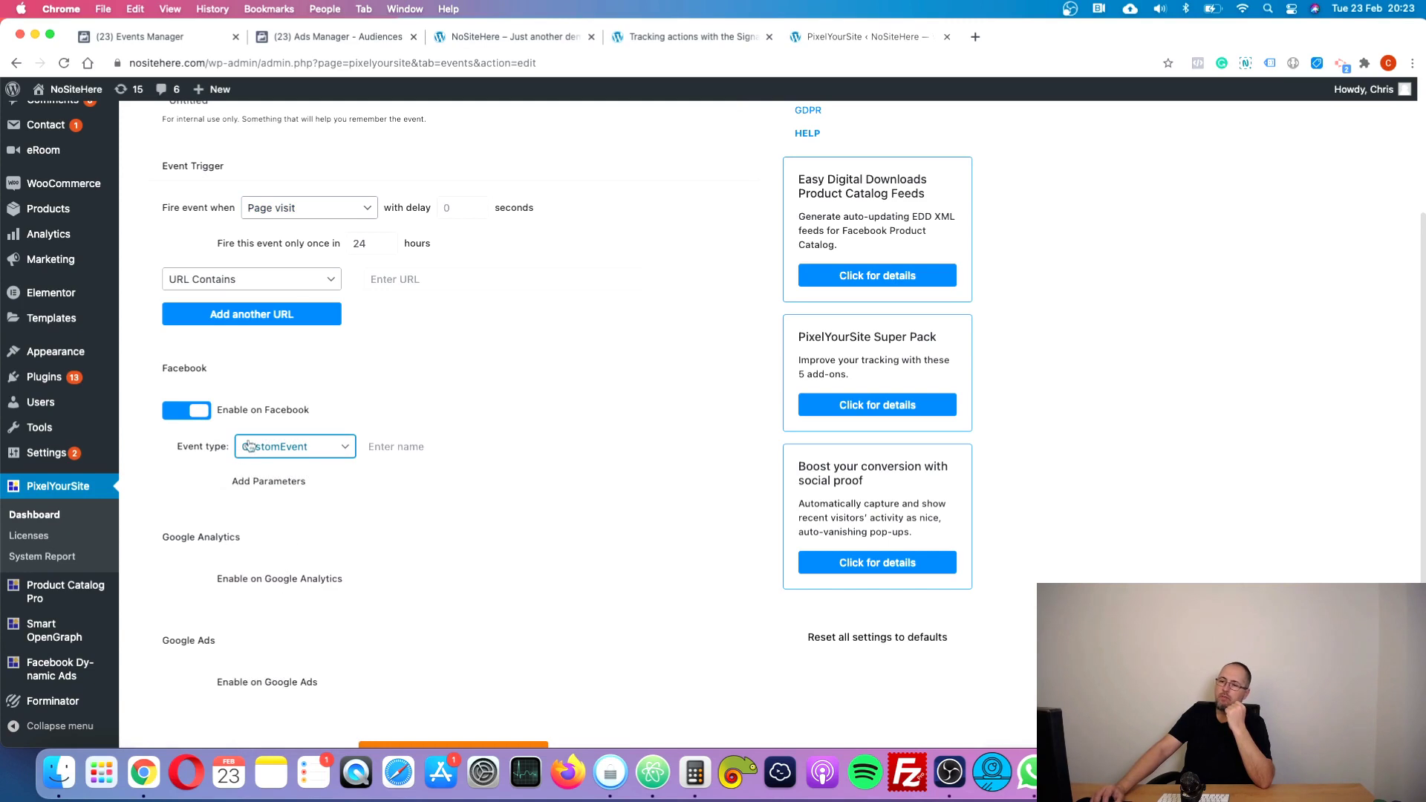
{"action": "left_click", "coordinate": [282, 446]}
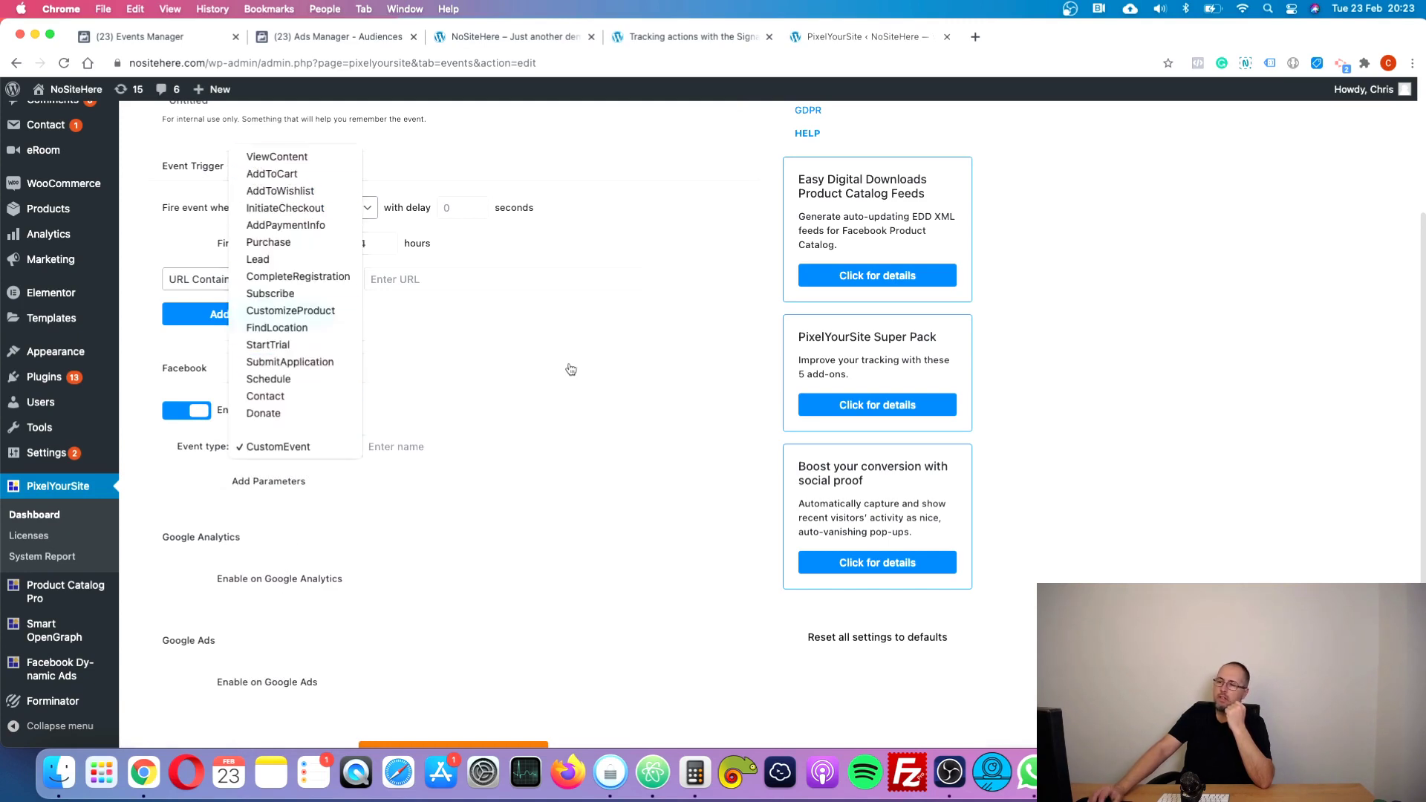
{"action": "key", "text": "Escape"}
{"action": "left_click", "coordinate": [199, 484]}
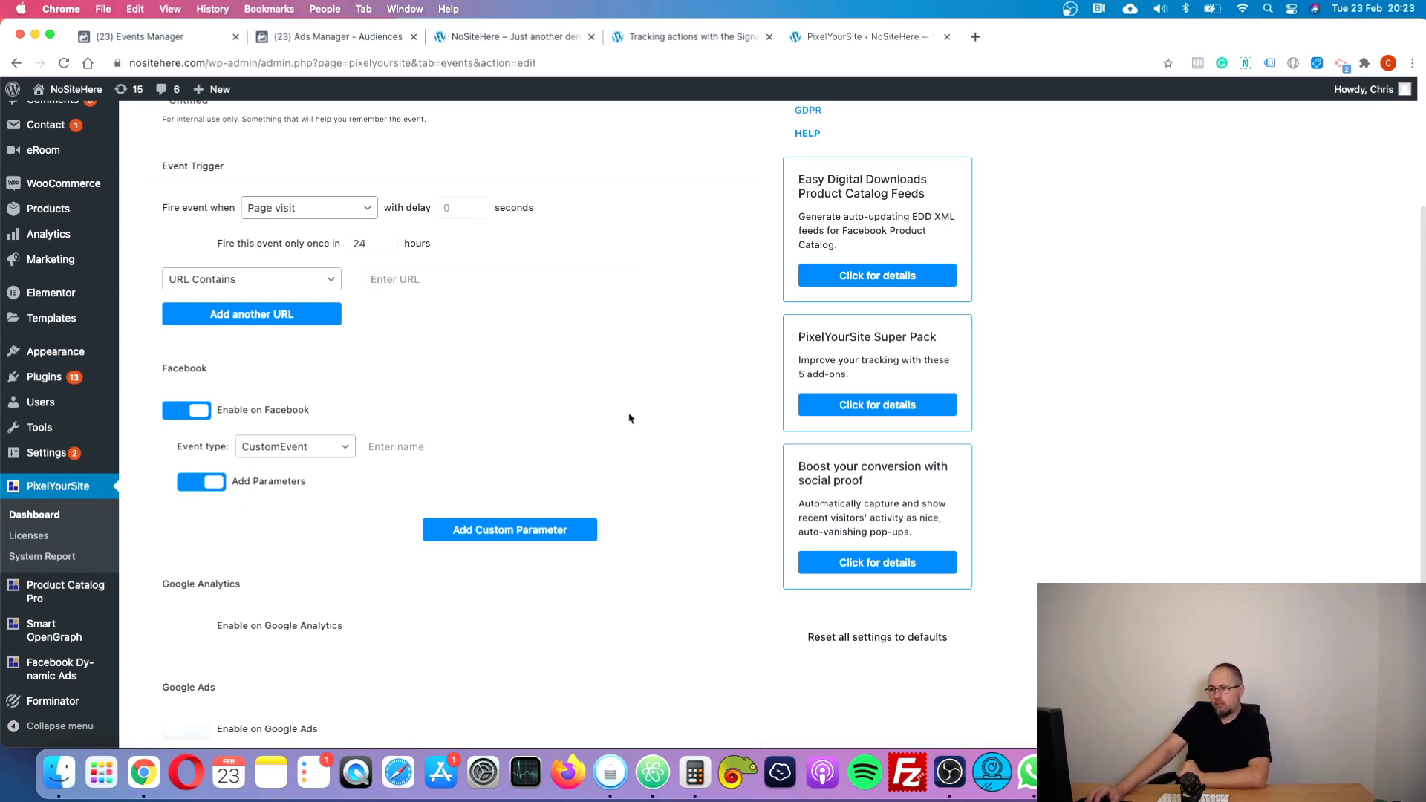
{"action": "scroll", "coordinate": [631, 416], "scroll_direction": "up", "scroll_amount": 3}
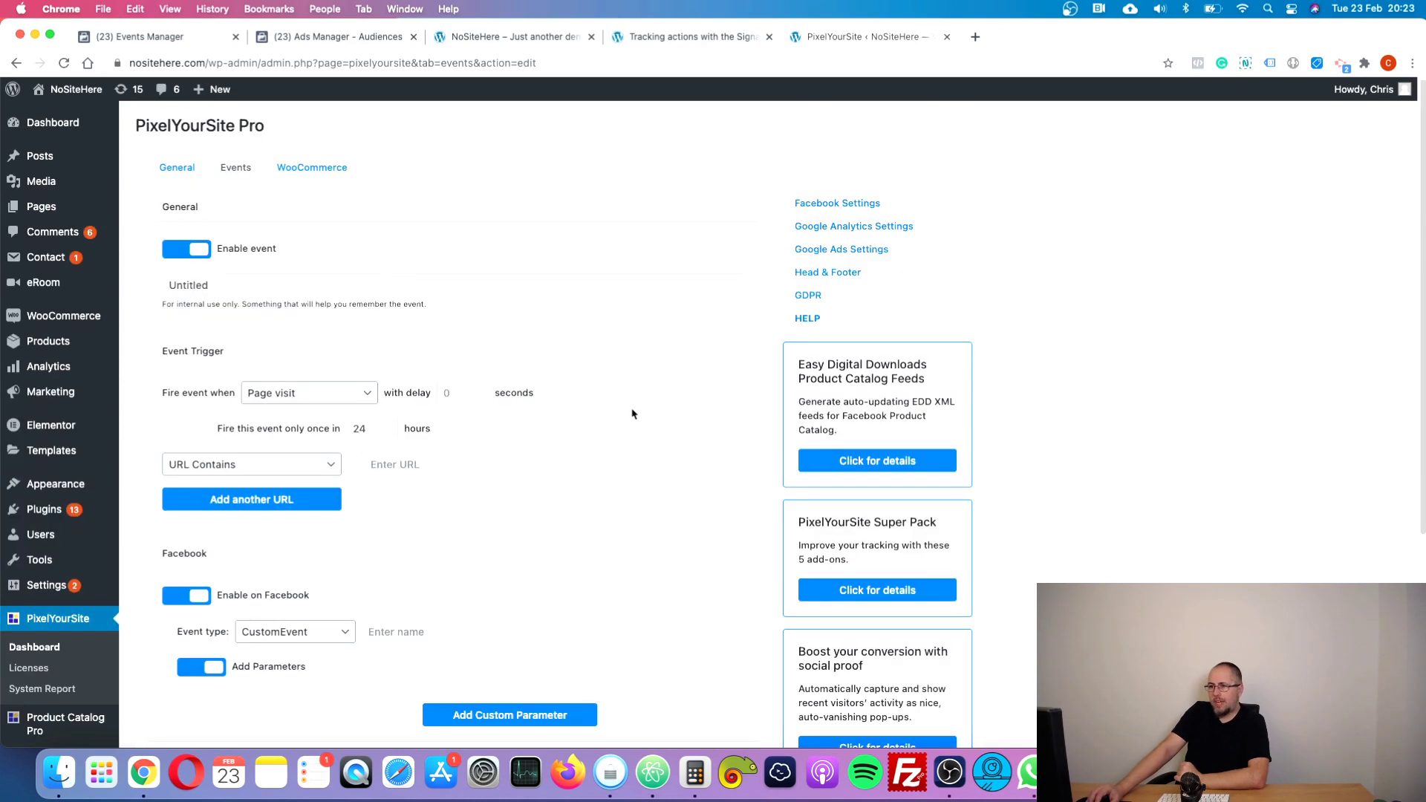
{"action": "left_click", "coordinate": [177, 166]}
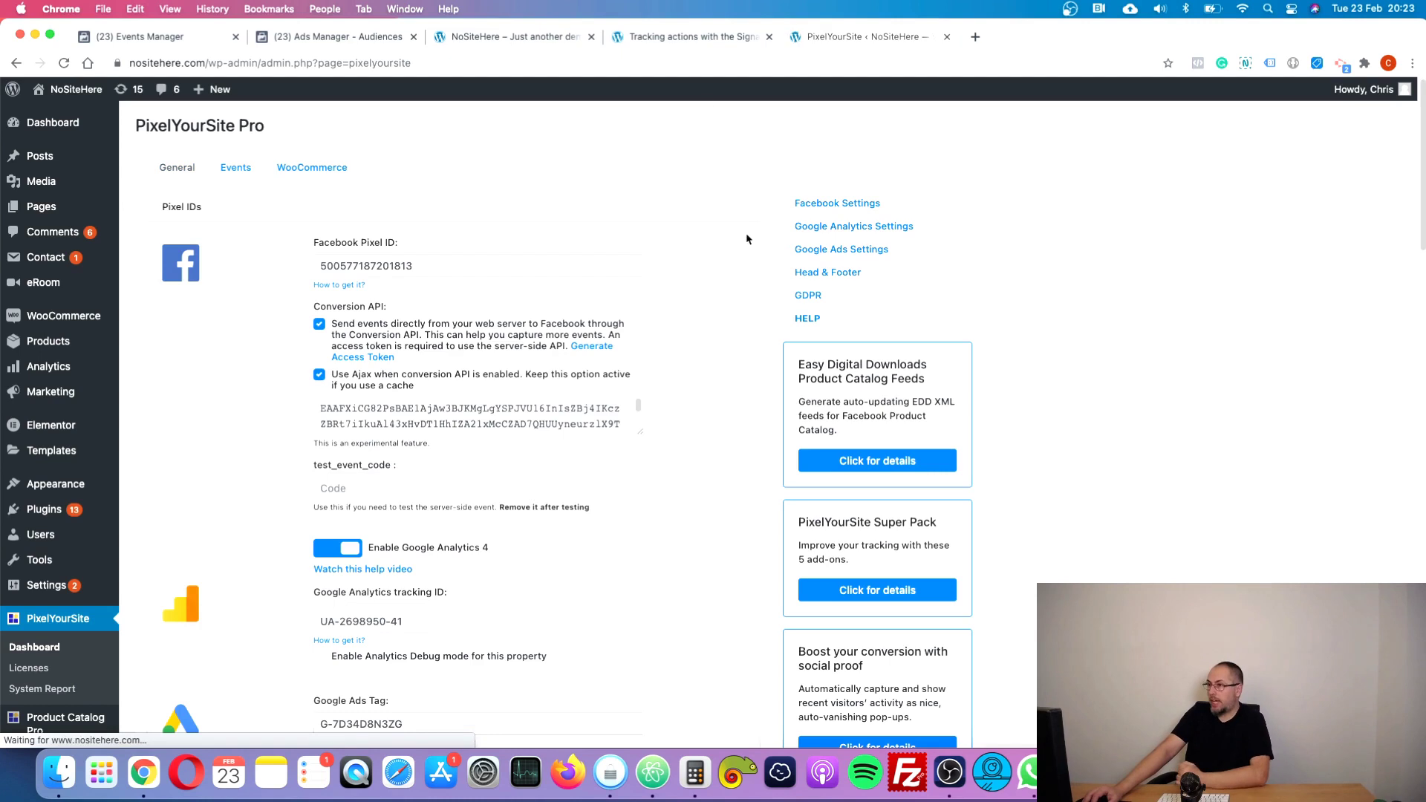
- Inspect the custom parameters of the Signal Event page's PageView event in Facebook Pixel Helper
{"action": "left_click", "coordinate": [679, 39]}
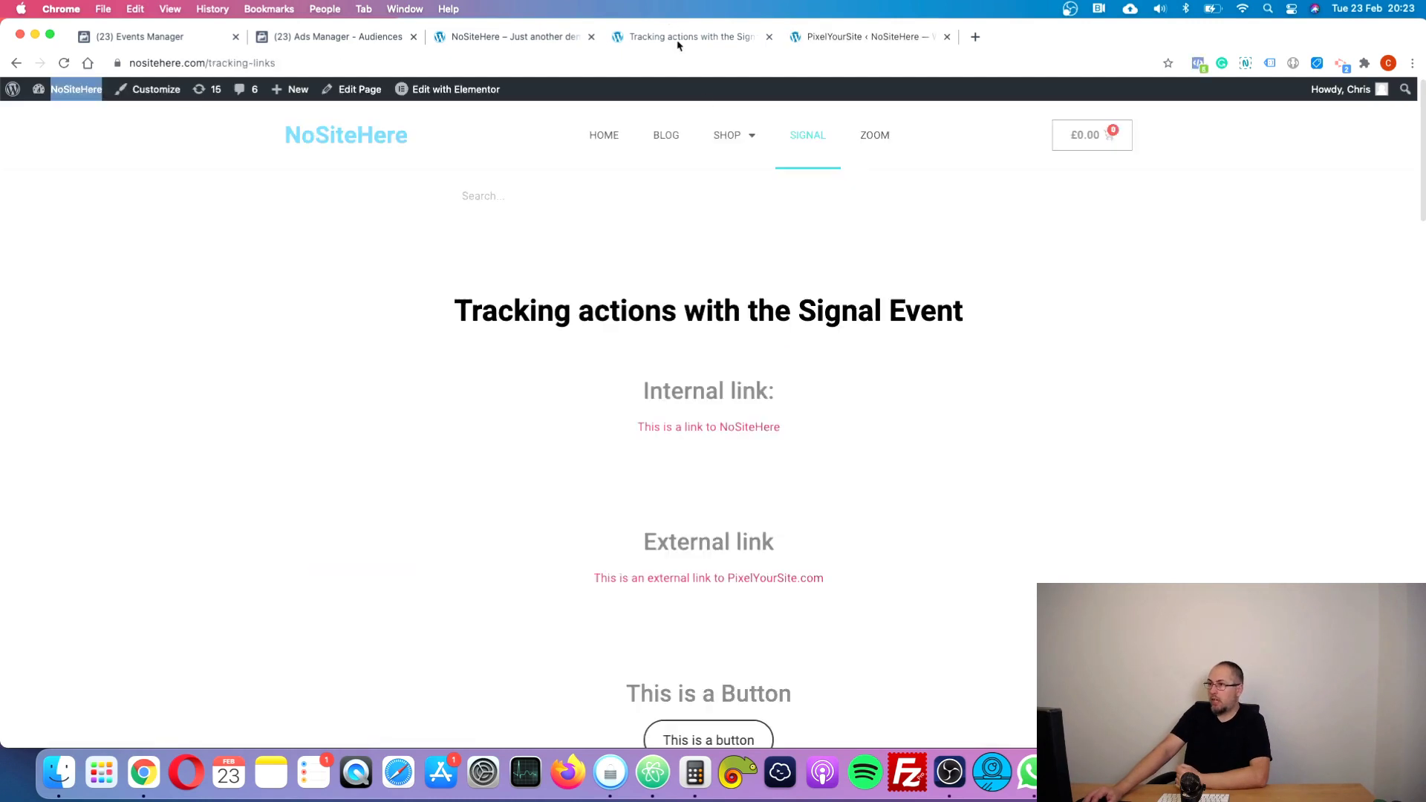
{"action": "left_click", "coordinate": [1193, 61]}
{"action": "left_click", "coordinate": [963, 210]}
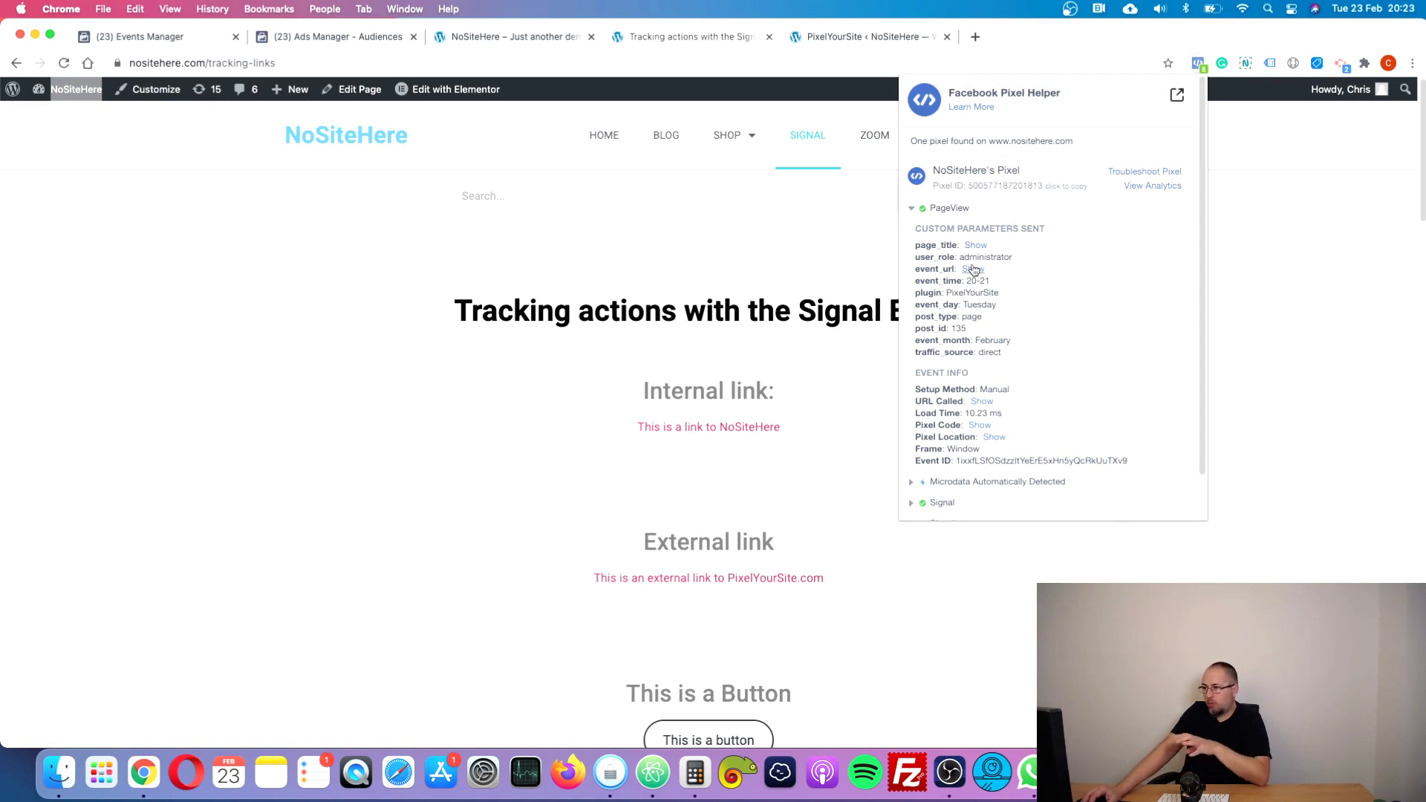
- Return to the website custom audience in Ads Manager and review the available events, keeping Signal selected
{"action": "left_click", "coordinate": [341, 39]}
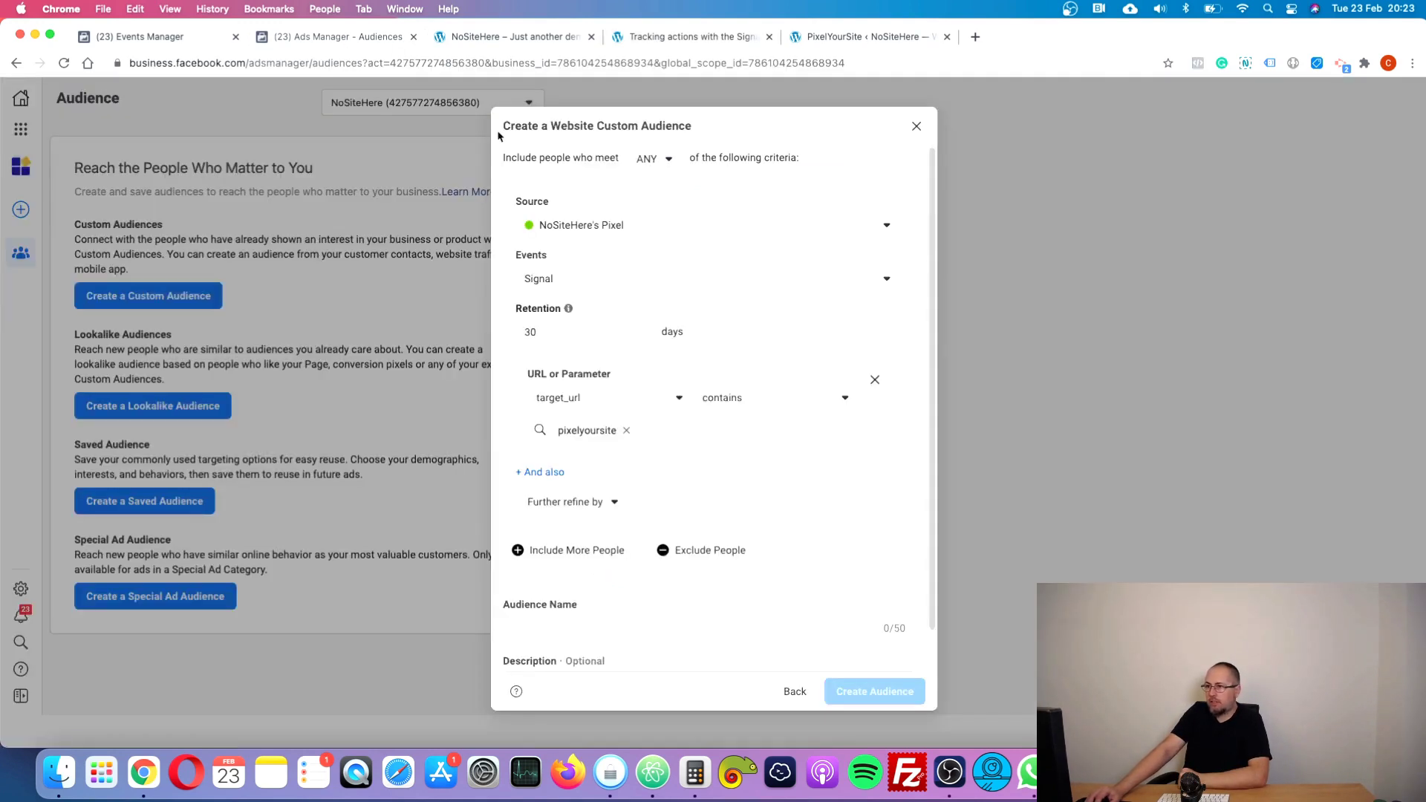
{"action": "left_click", "coordinate": [660, 278]}
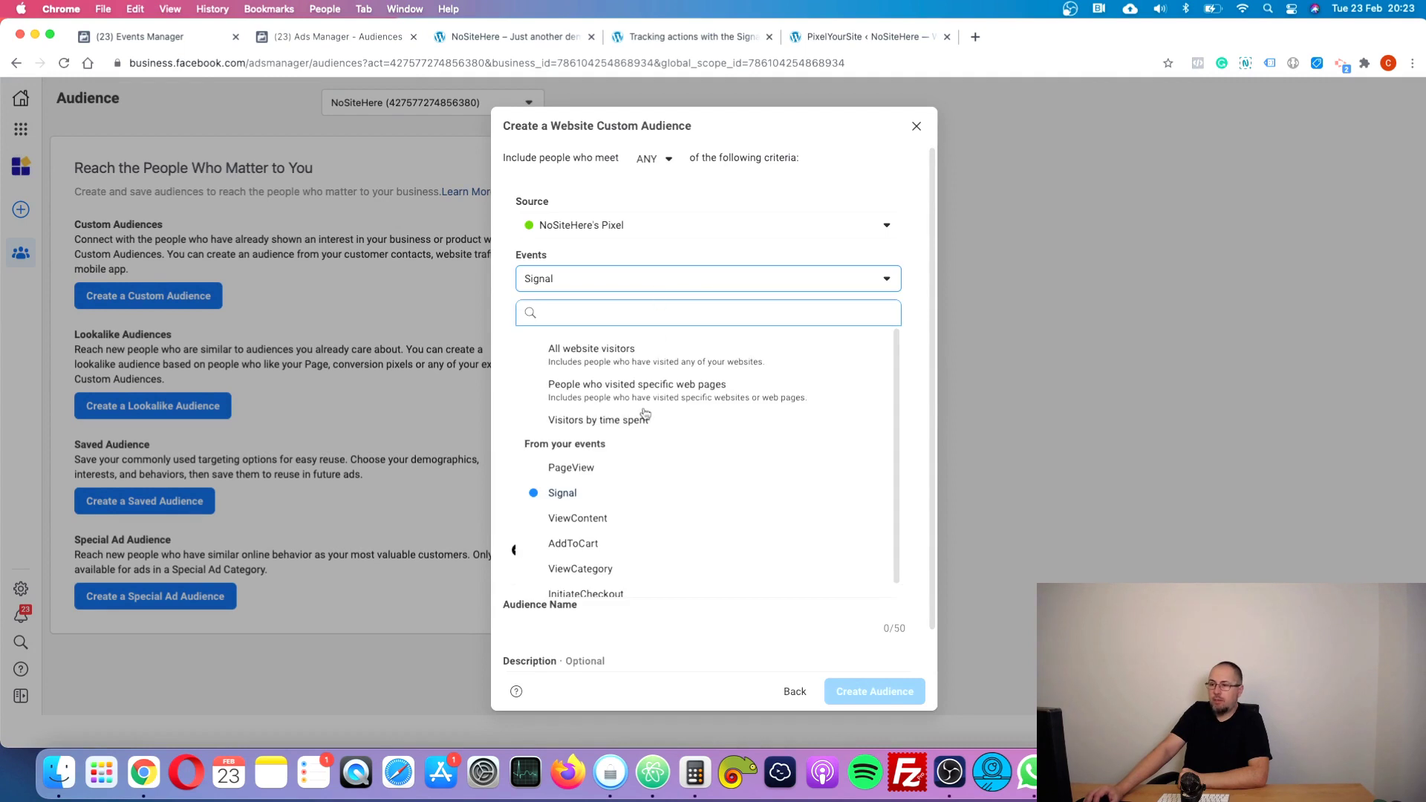
{"action": "left_click", "coordinate": [574, 502]}
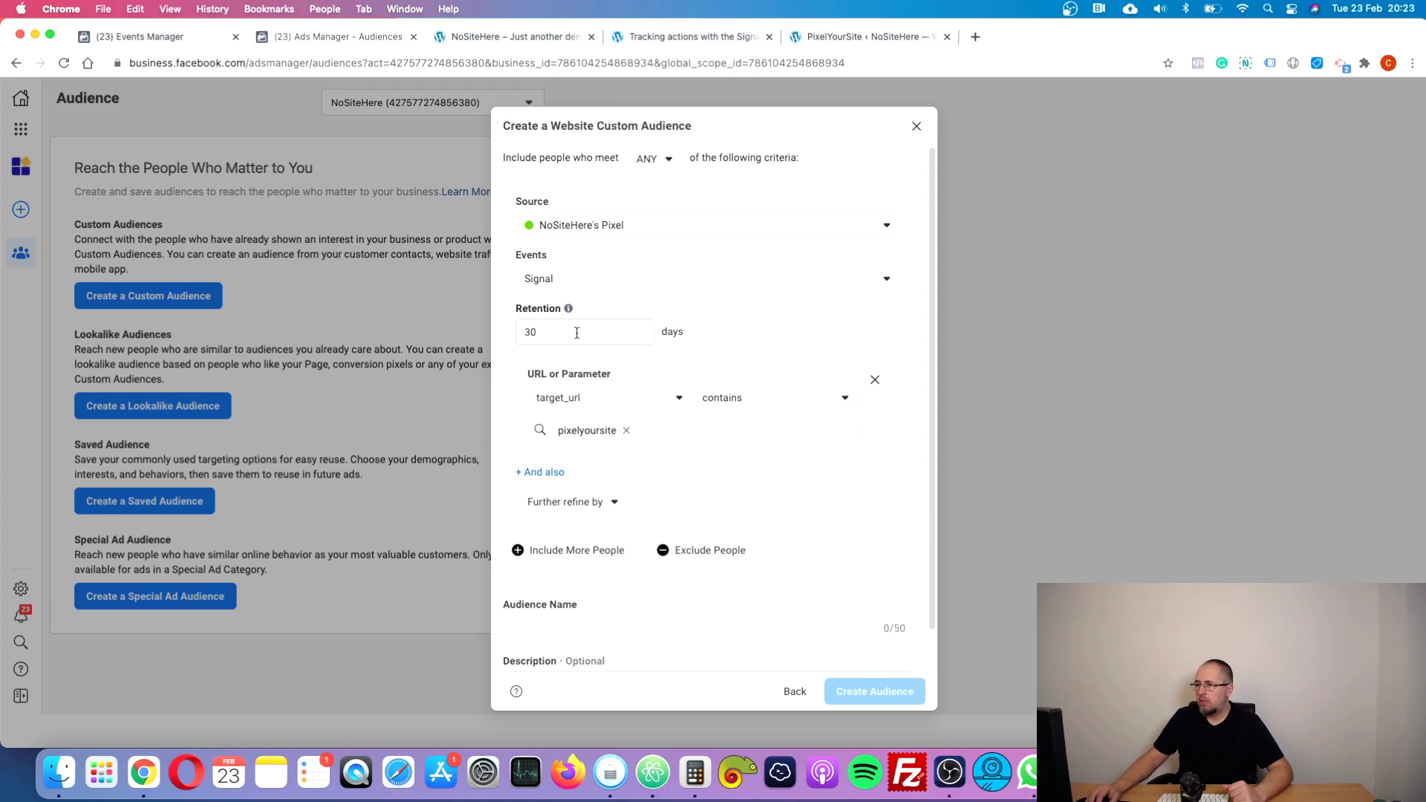
- Name the custom audience "Click on PixelYourSite link - 30 days"
{"action": "scroll", "coordinate": [635, 610], "scroll_direction": "down", "scroll_amount": 2}
{"action": "left_click", "coordinate": [632, 581]}
{"action": "type", "text": "Click on"}
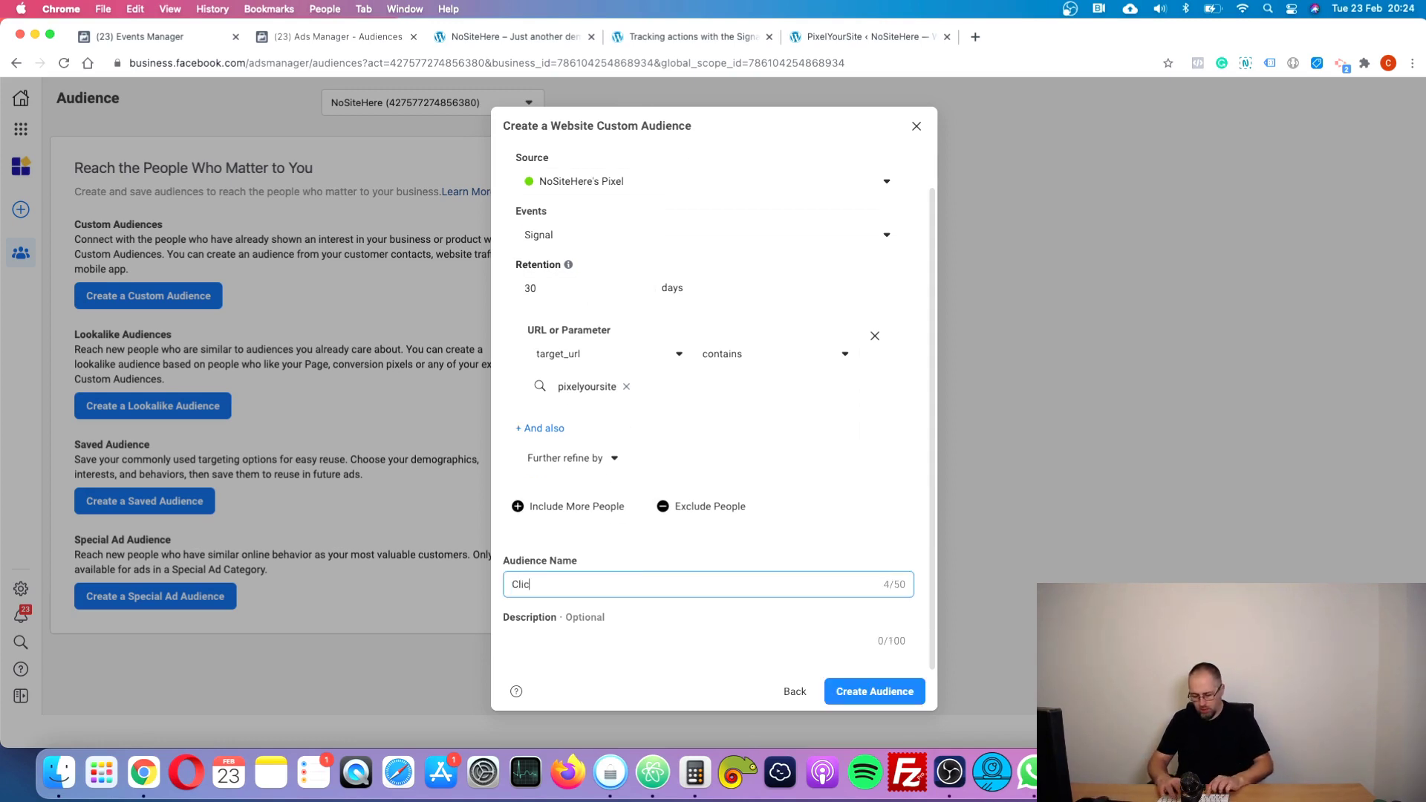
{"action": "type", "text": "ixe"}
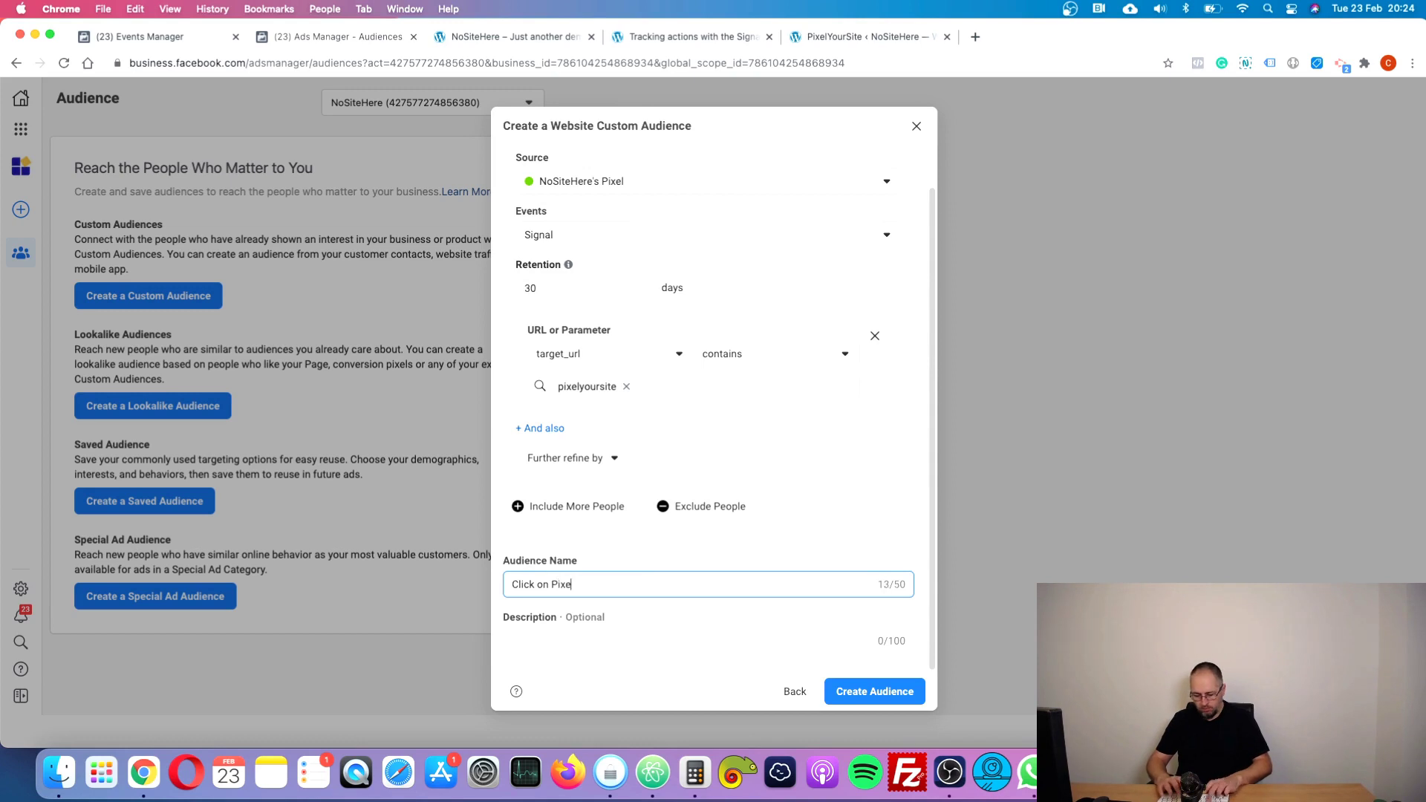
{"action": "type", "text": "lYo"}
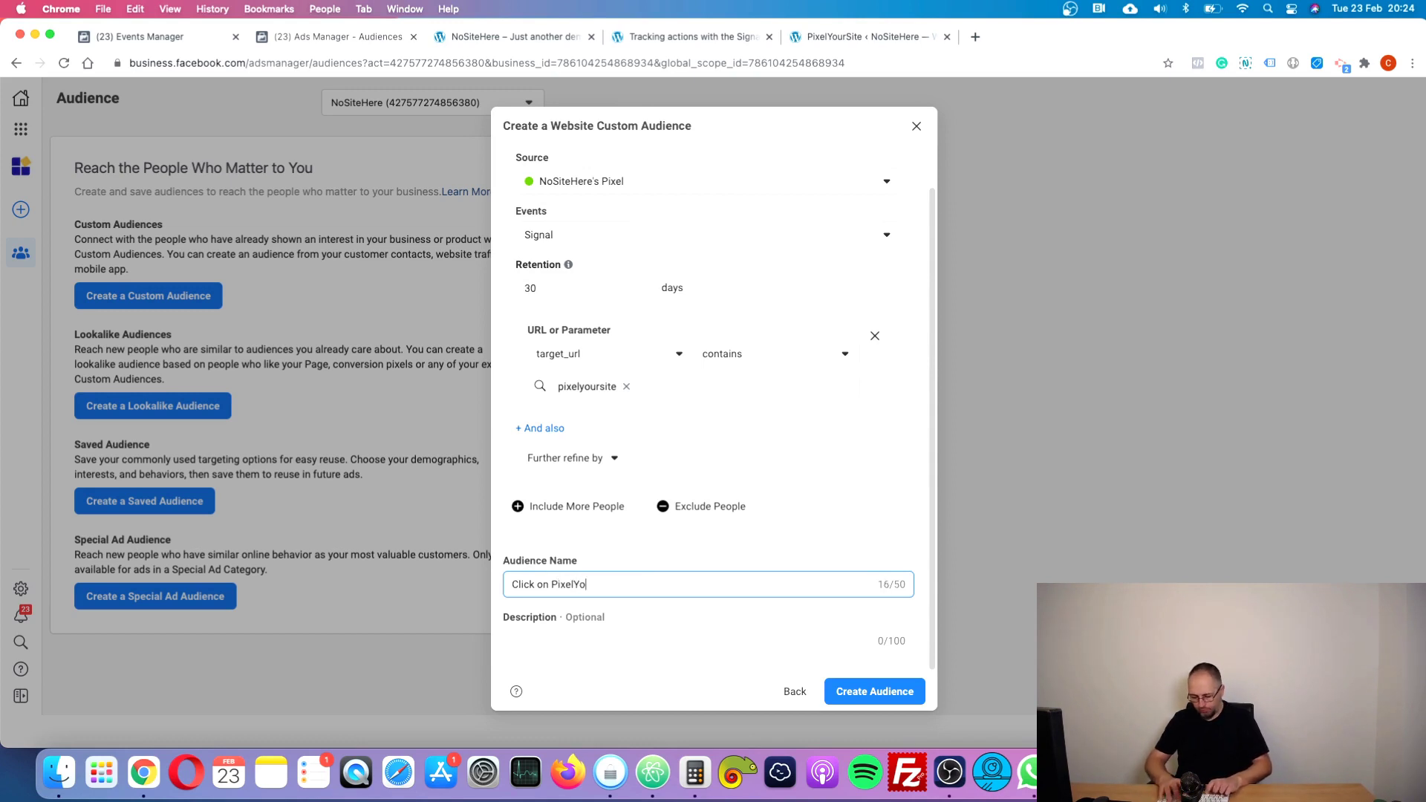
{"action": "type", "text": "urSite li"}
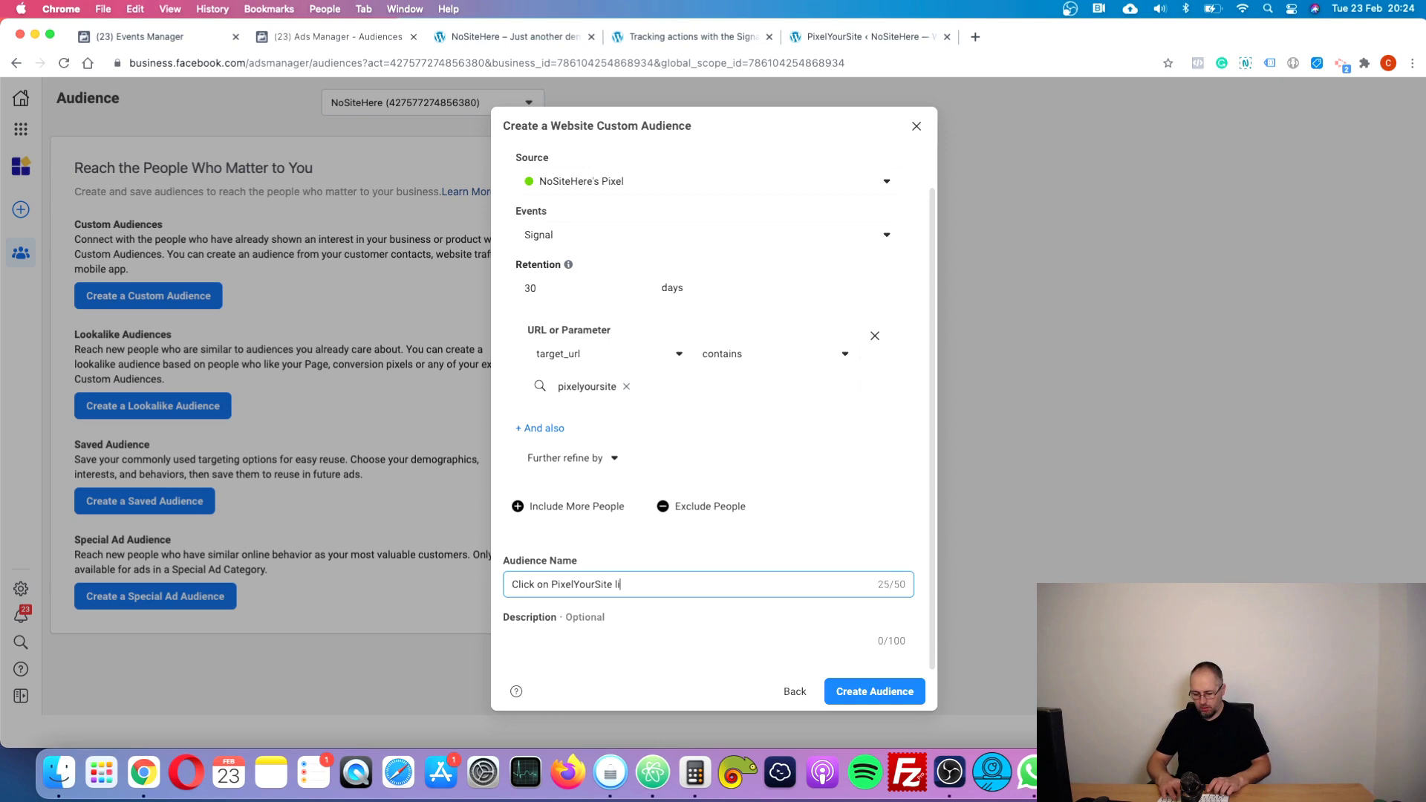
{"action": "type", "text": "k"}
{"action": "key", "text": "BackSpace"}
{"action": "type", "text": "nk - 3"}
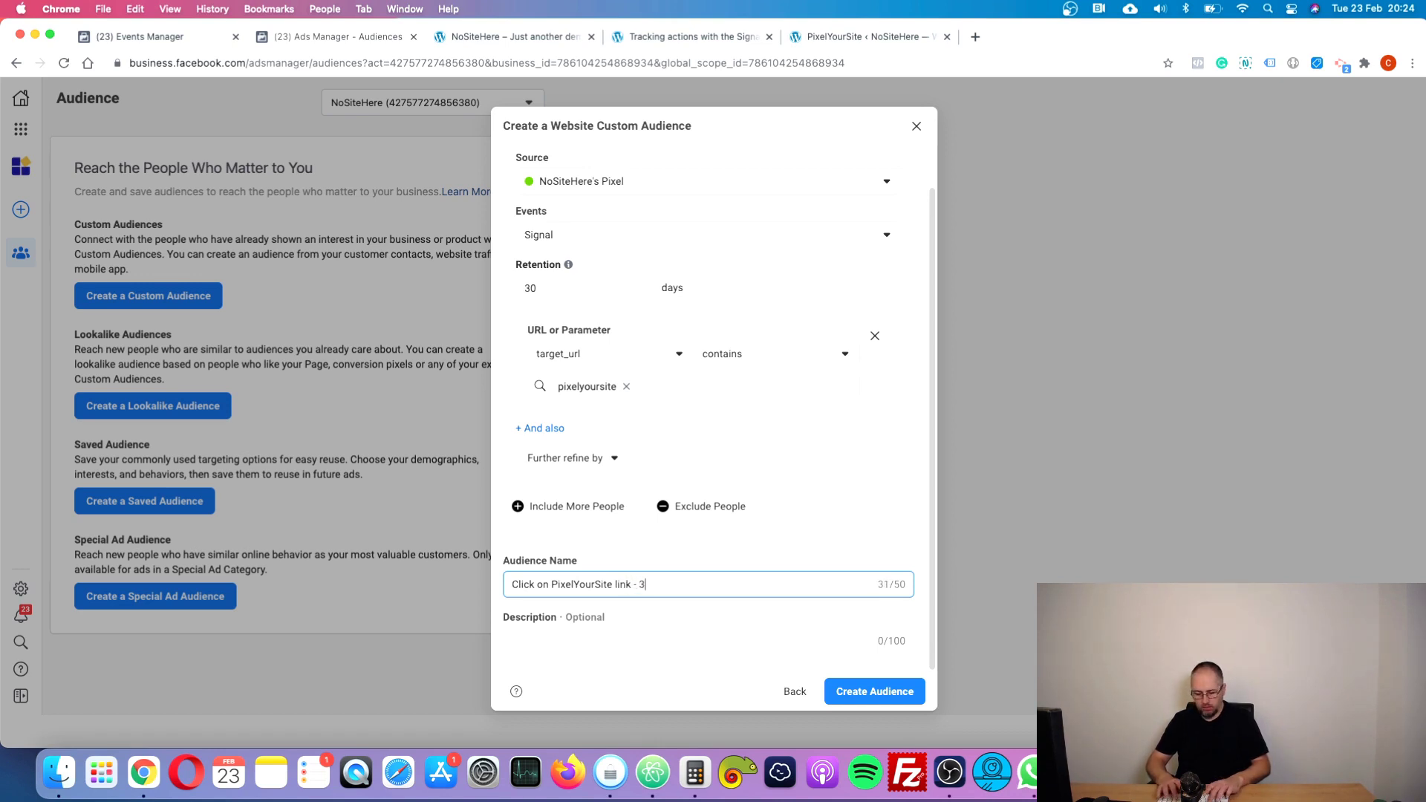
{"action": "type", "text": "0 days"}
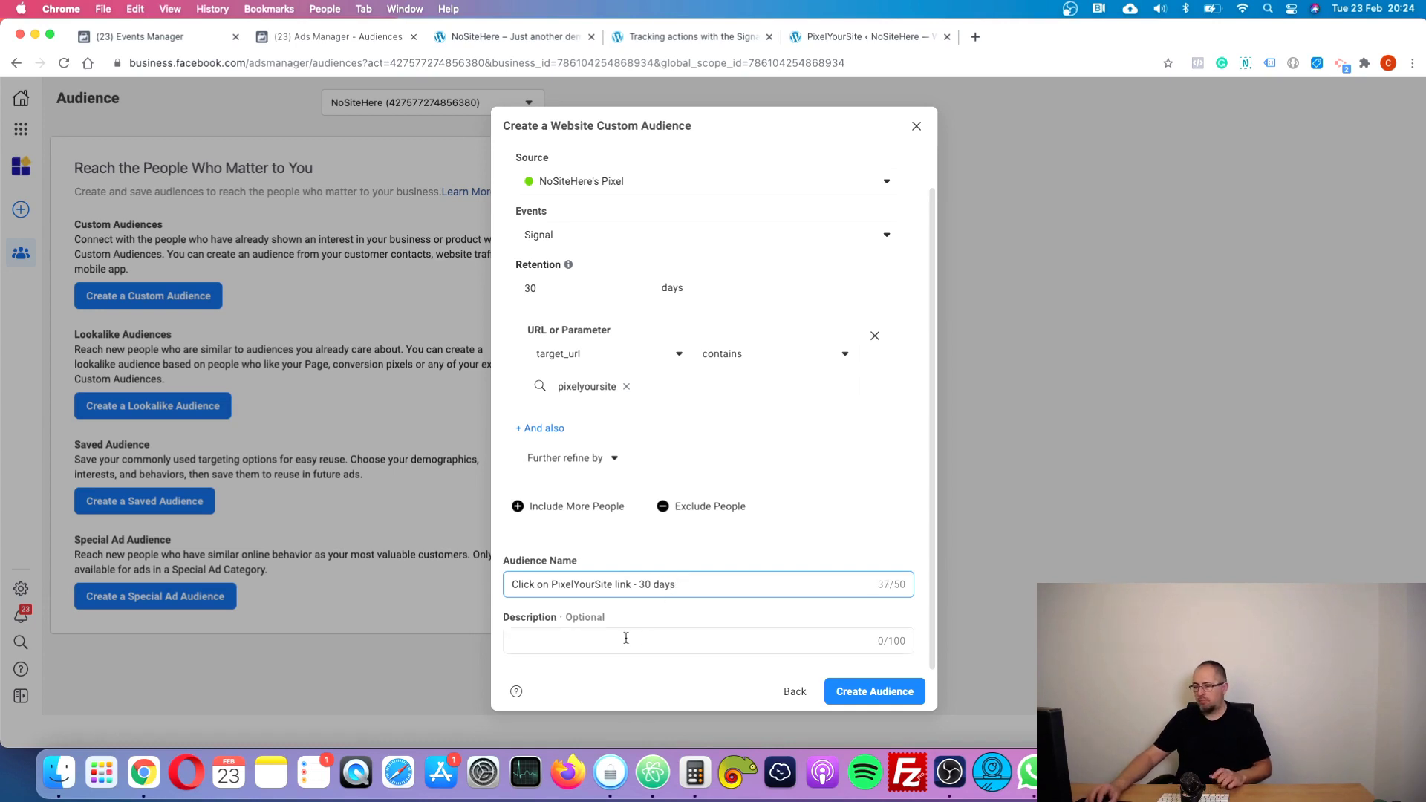
- Create the "Click on PixelYourSite link - 30 days" custom audience with the configured settings
{"action": "left_click", "coordinate": [854, 692]}
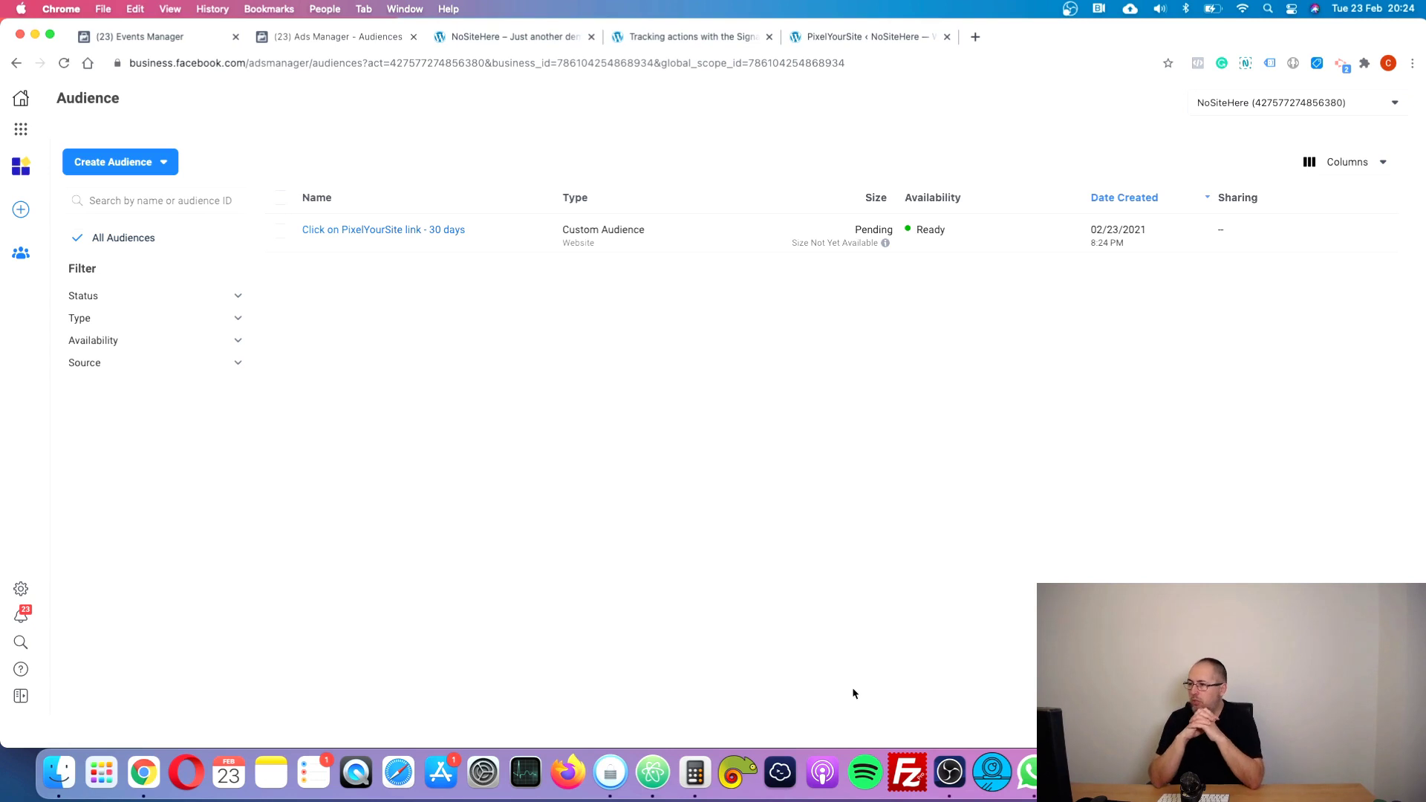
- Examine the lookalike audience options with "Click on PixelYourSite link - 30 days" as source, and close the dialog without creating one
{"action": "left_click", "coordinate": [279, 231]}
{"action": "left_click", "coordinate": [405, 161]}
{"action": "left_click", "coordinate": [547, 162]}
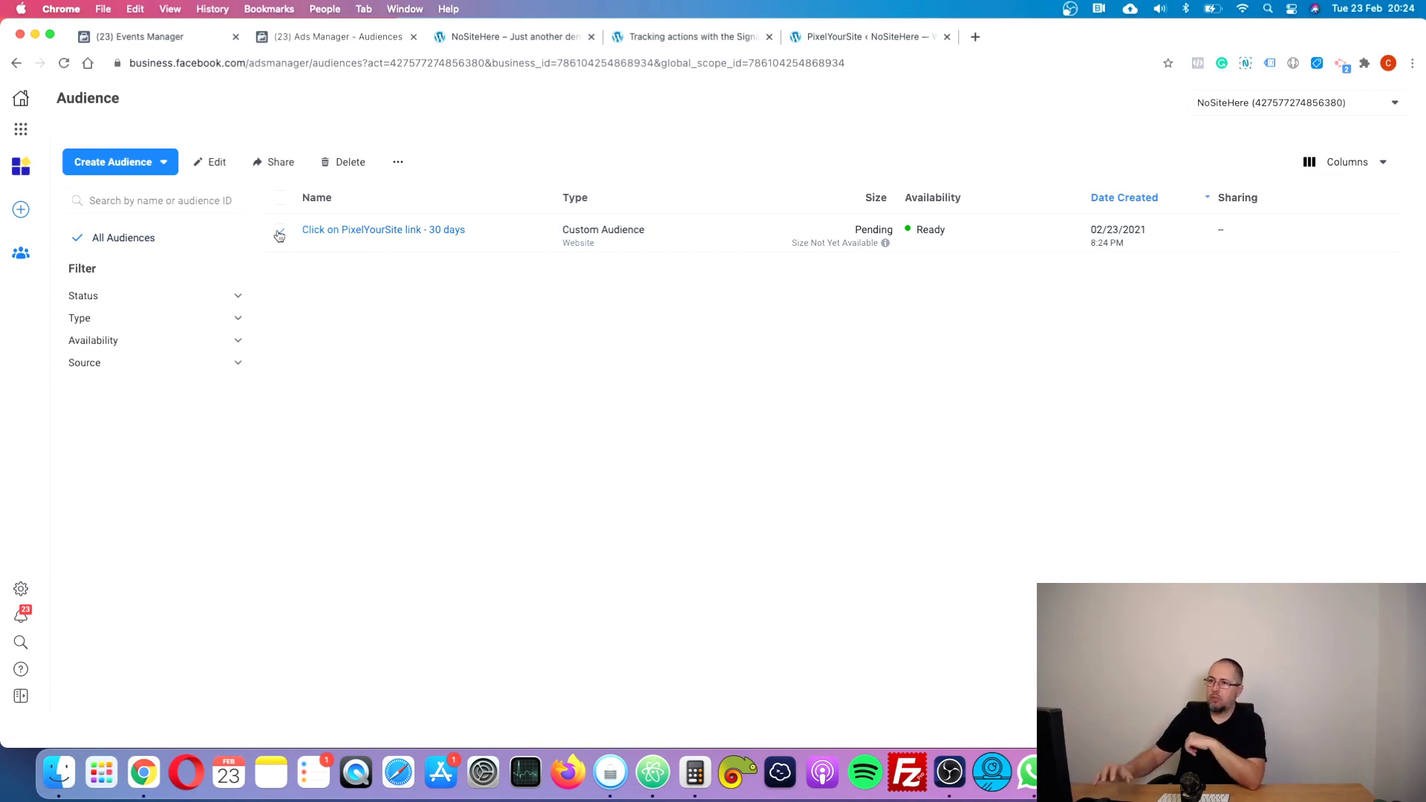
{"action": "left_click", "coordinate": [401, 162]}
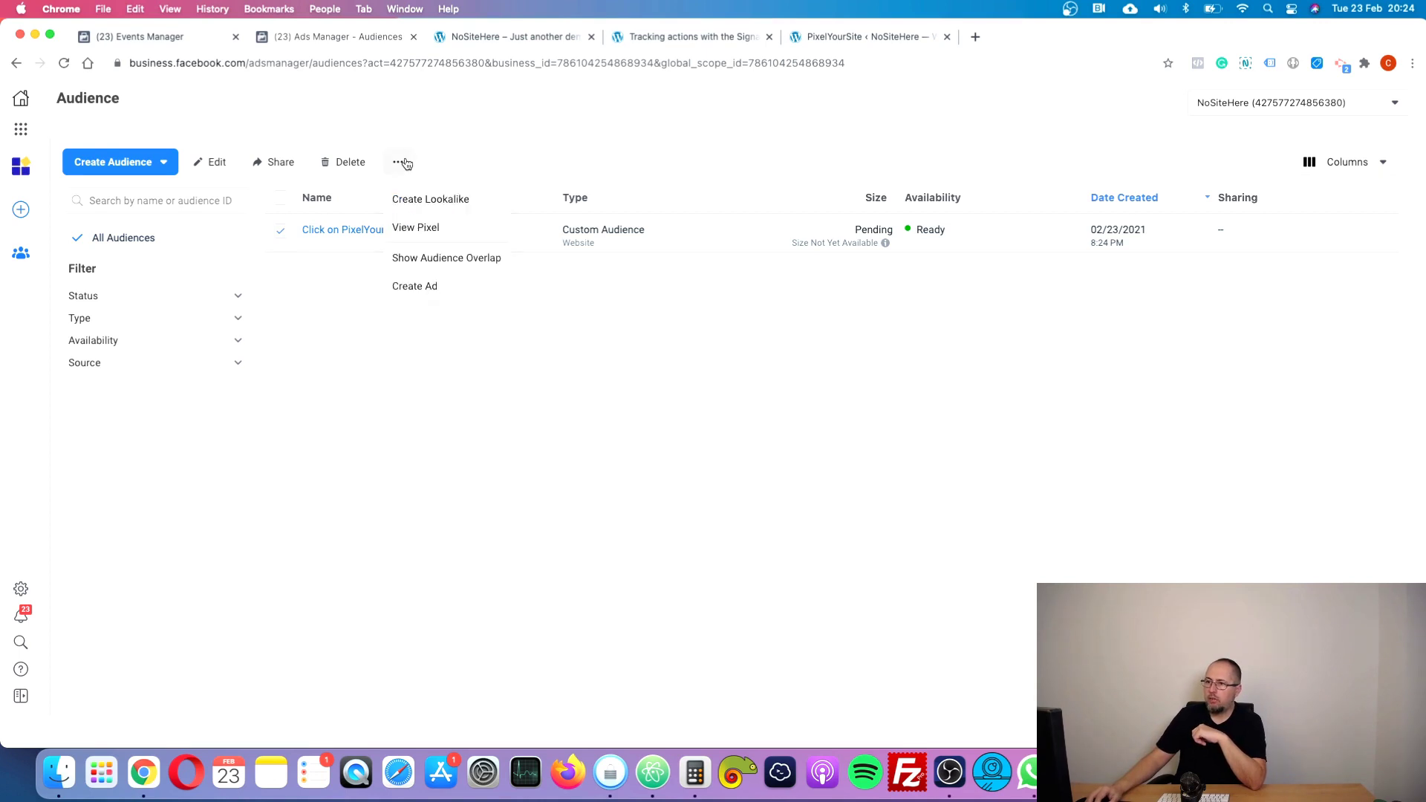
{"action": "left_click", "coordinate": [424, 198]}
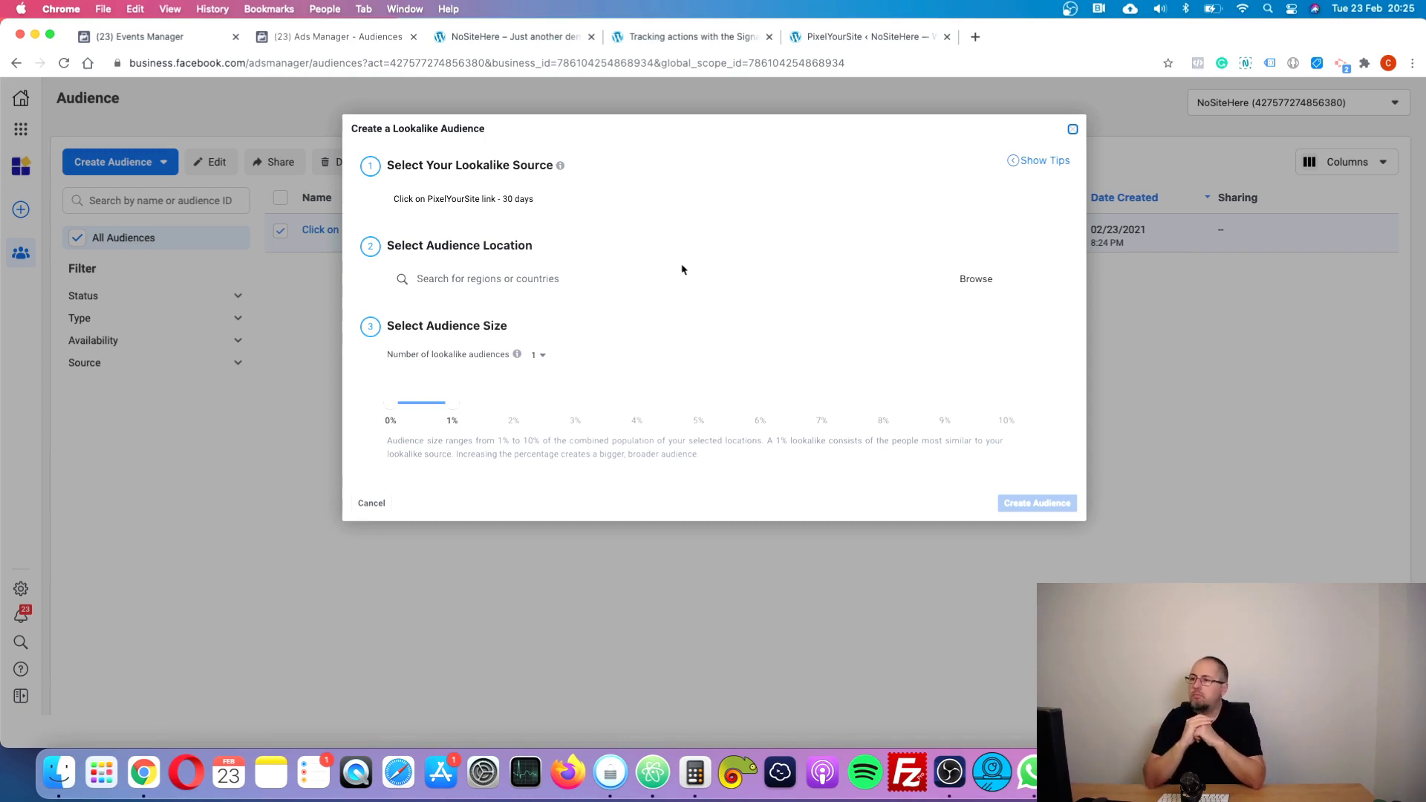
{"action": "left_click", "coordinate": [1072, 130]}
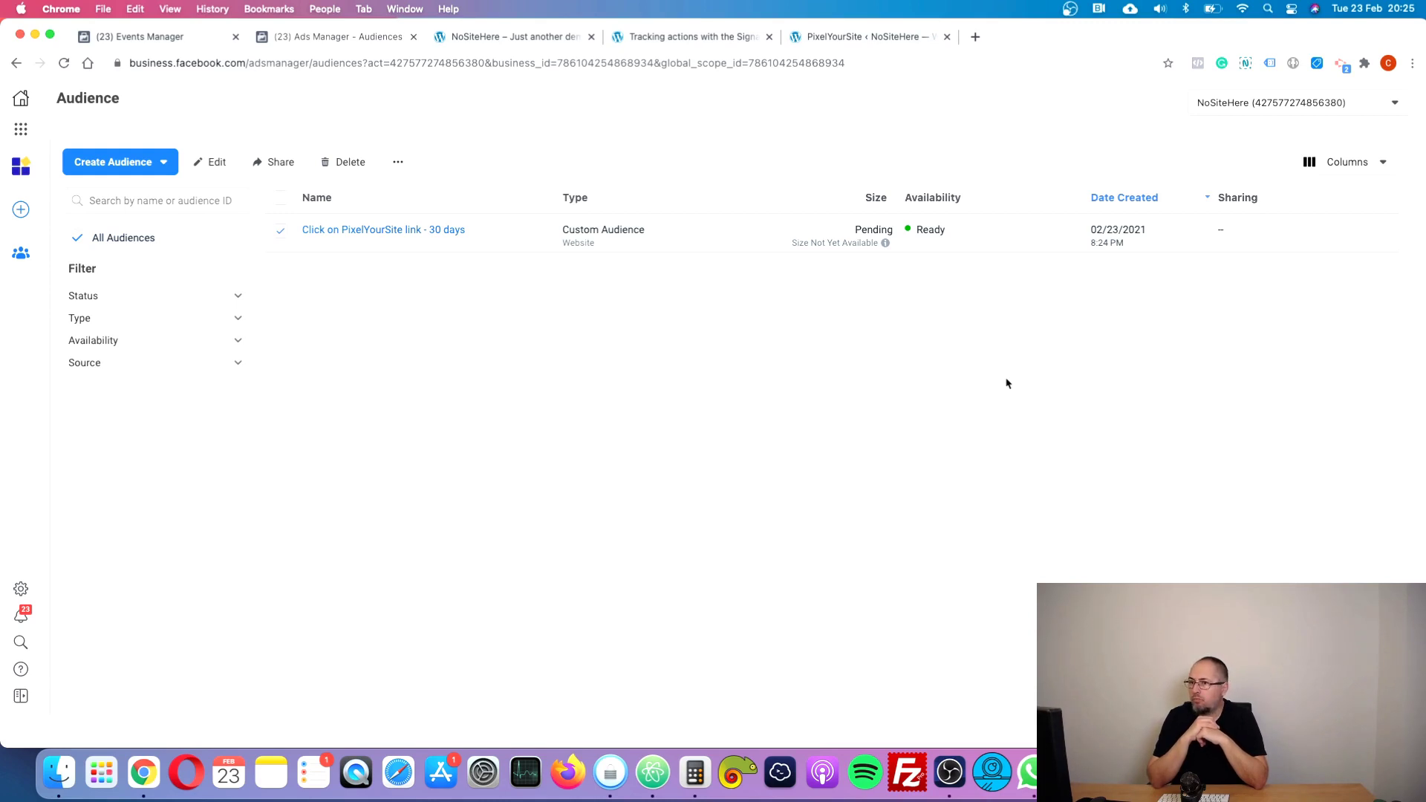
- Check the event choices of a new website custom audience, and reload the Audience page
{"action": "left_click", "coordinate": [115, 163]}
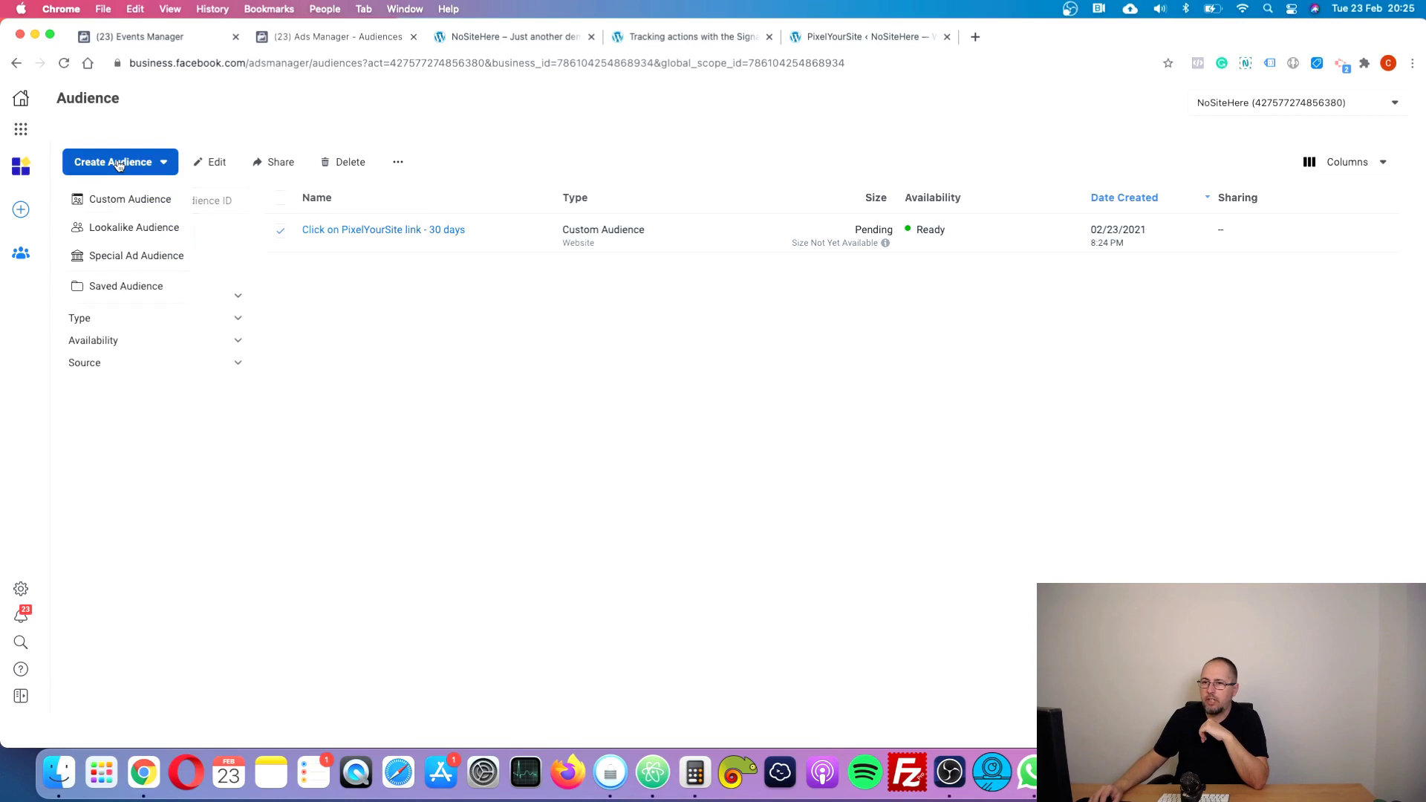
{"action": "left_click", "coordinate": [117, 198]}
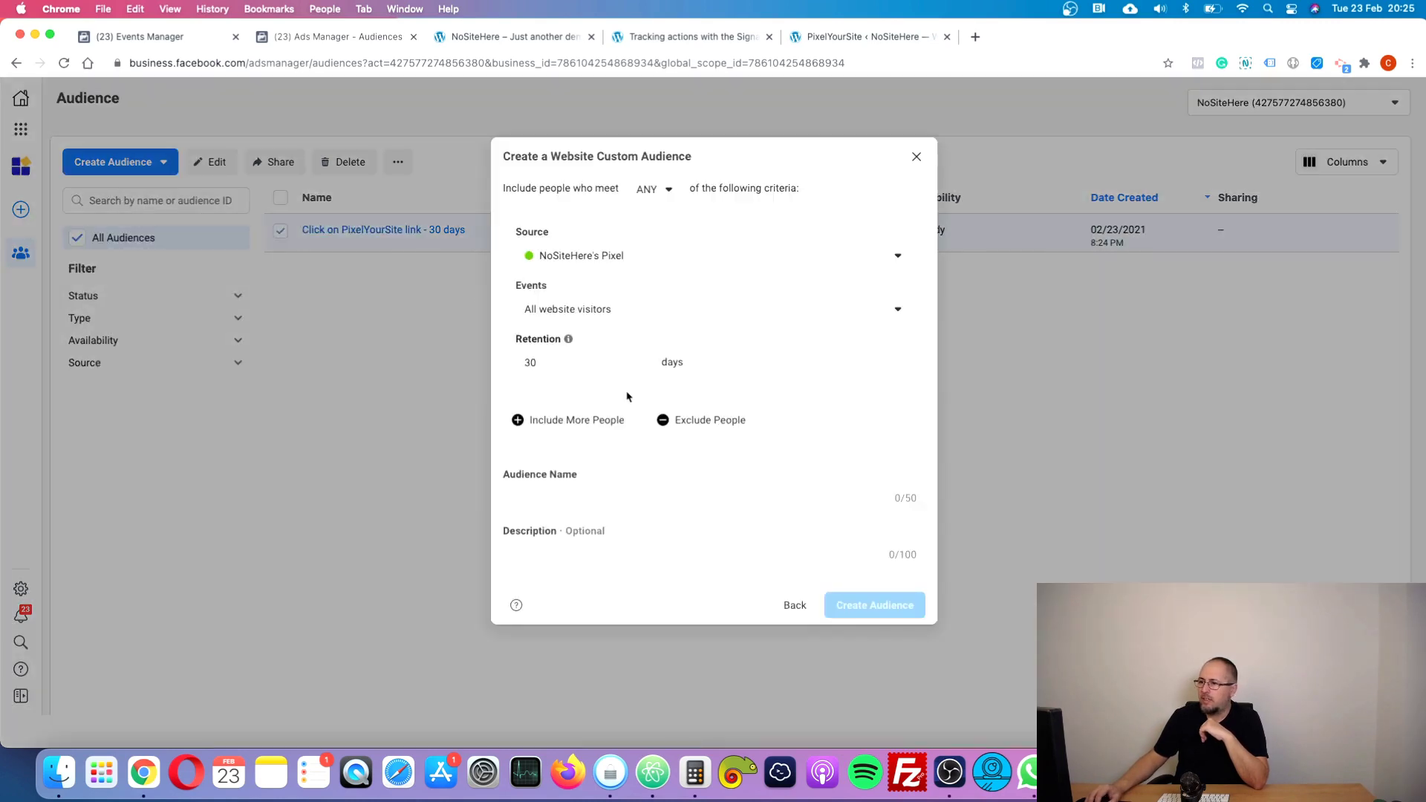
{"action": "left_click", "coordinate": [650, 317]}
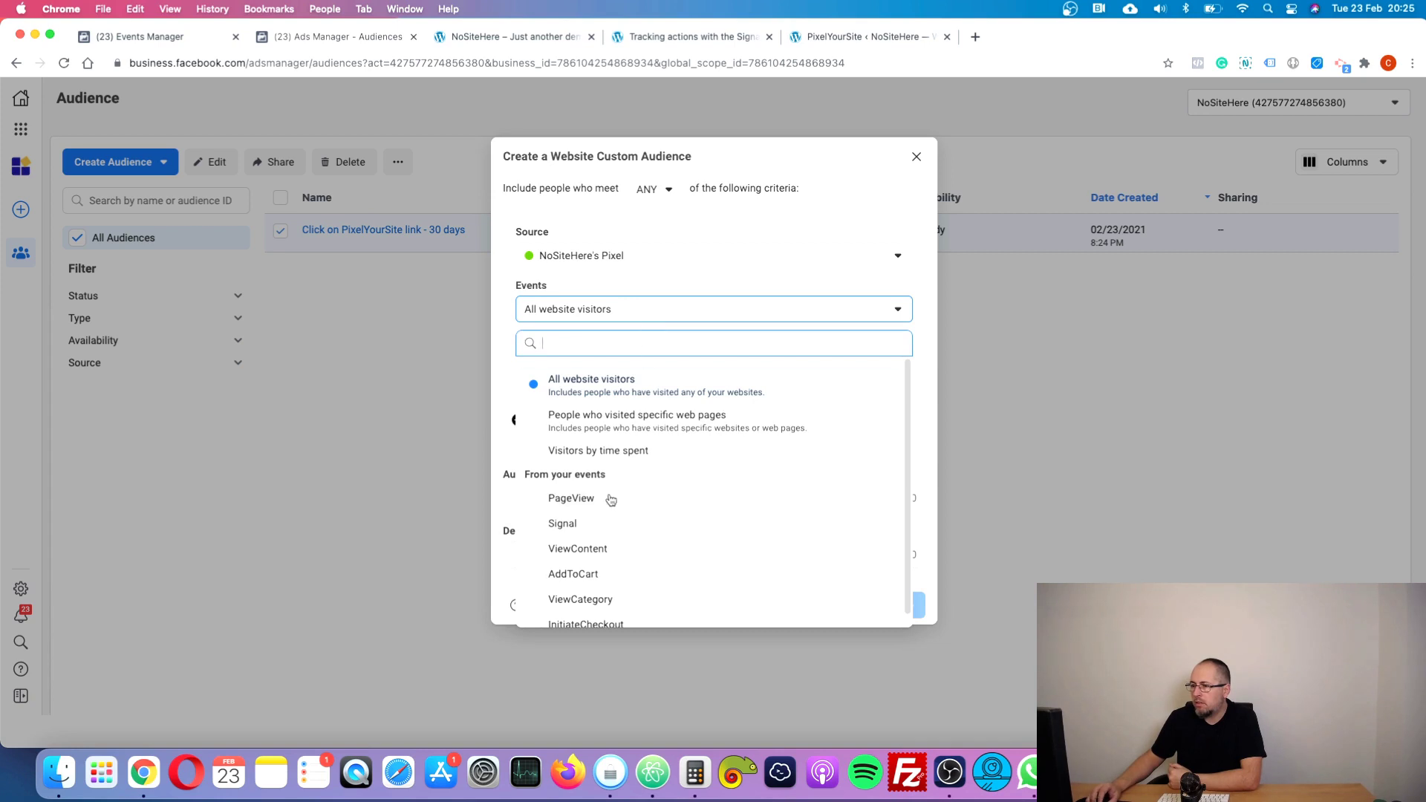
{"action": "scroll", "coordinate": [611, 500], "scroll_direction": "down", "scroll_amount": 1}
{"action": "key", "text": "Escape"}
{"action": "key", "text": "cmd+r"}
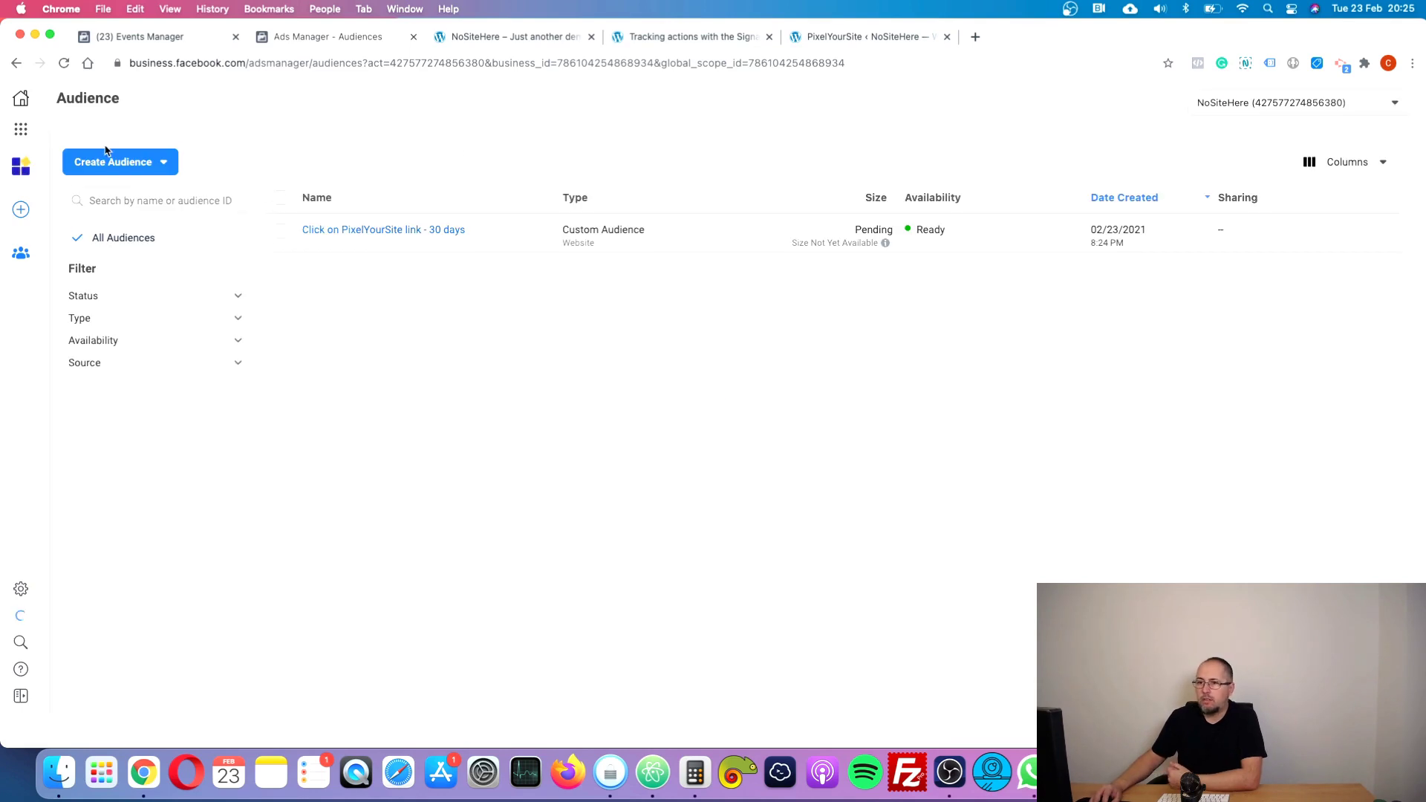
- Review the events from NoSiteHere's Pixel in a fresh website custom audience, and close the dialog without creating it
{"action": "left_click", "coordinate": [141, 163]}
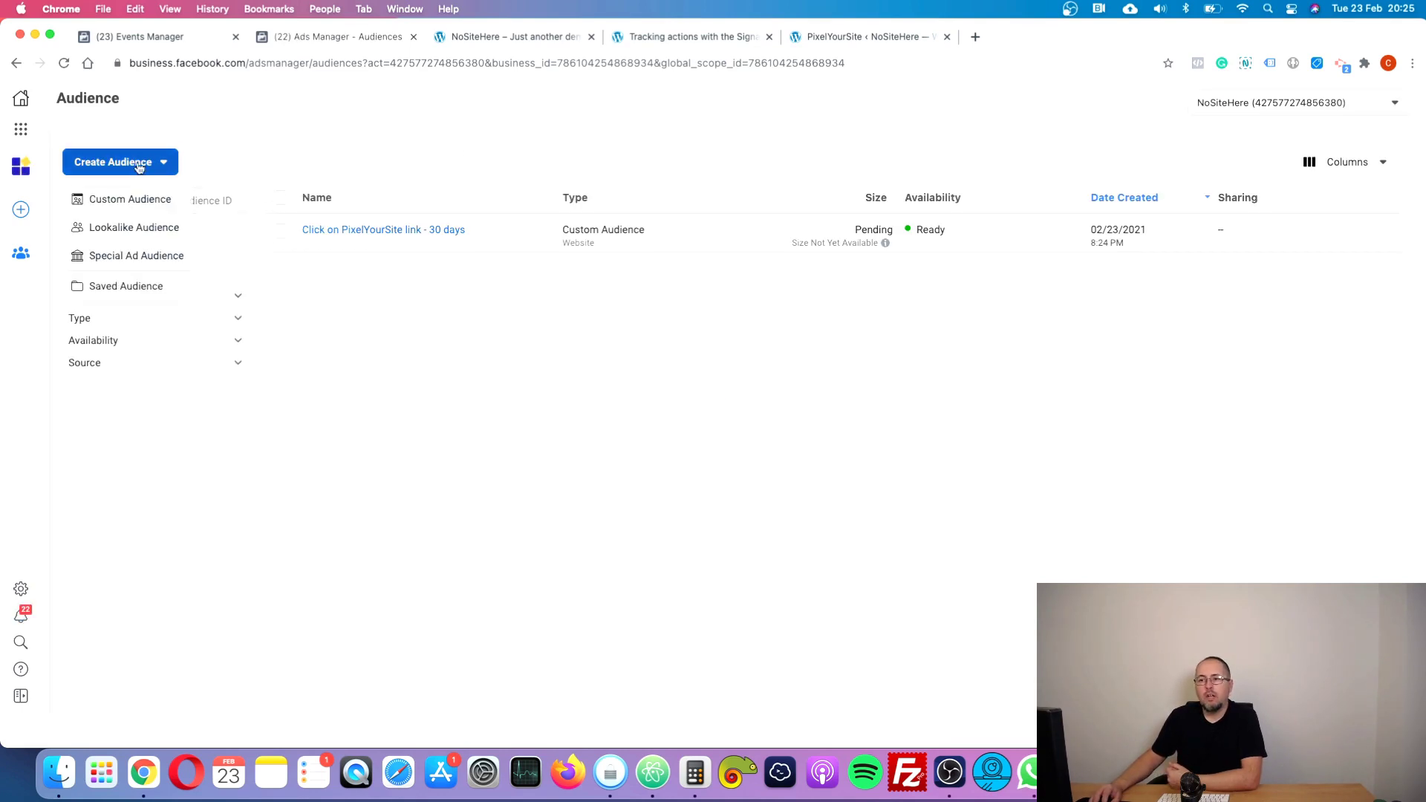
{"action": "left_click", "coordinate": [130, 198]}
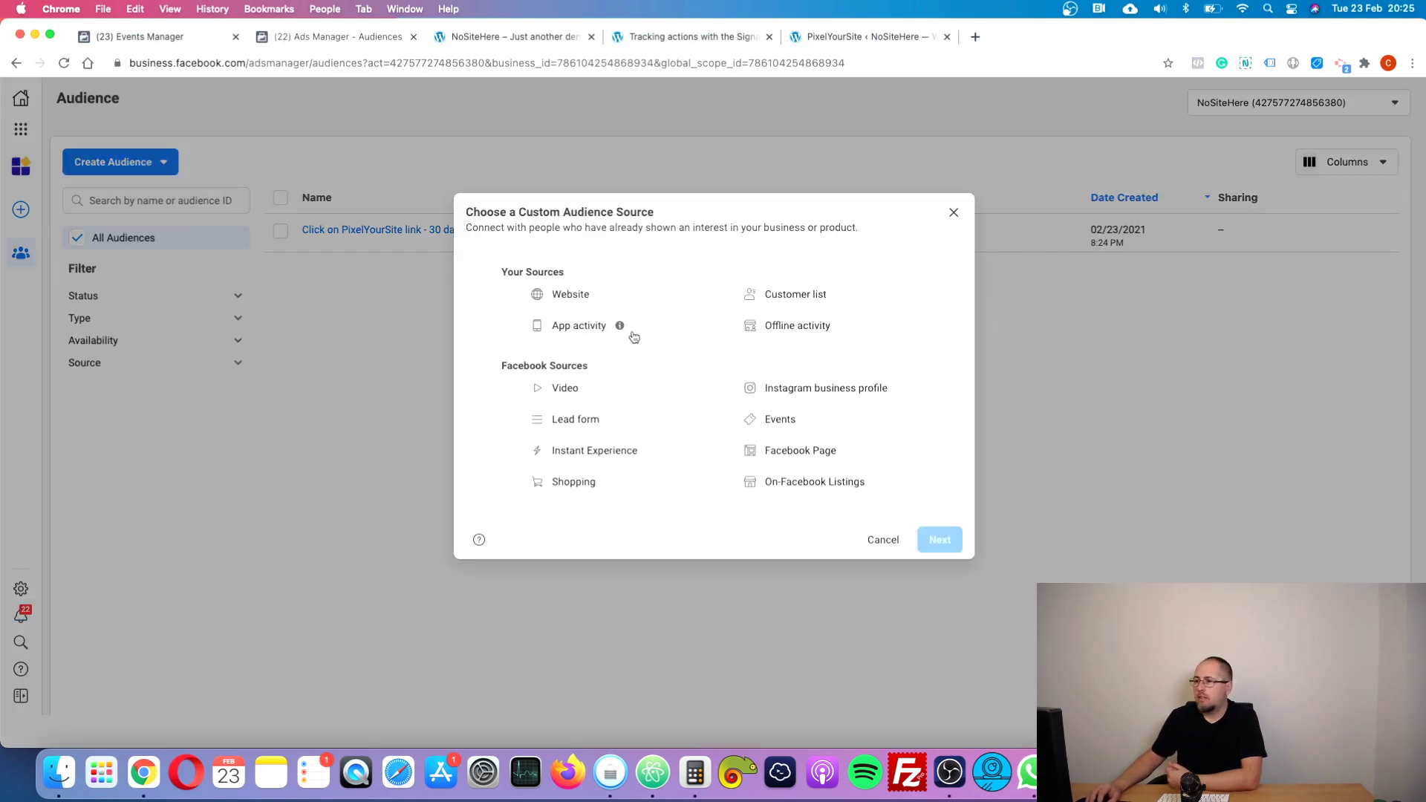
{"action": "left_click", "coordinate": [568, 288]}
{"action": "left_click", "coordinate": [939, 526]}
{"action": "left_click", "coordinate": [566, 318]}
{"action": "scroll", "coordinate": [692, 538], "scroll_direction": "down", "scroll_amount": 1}
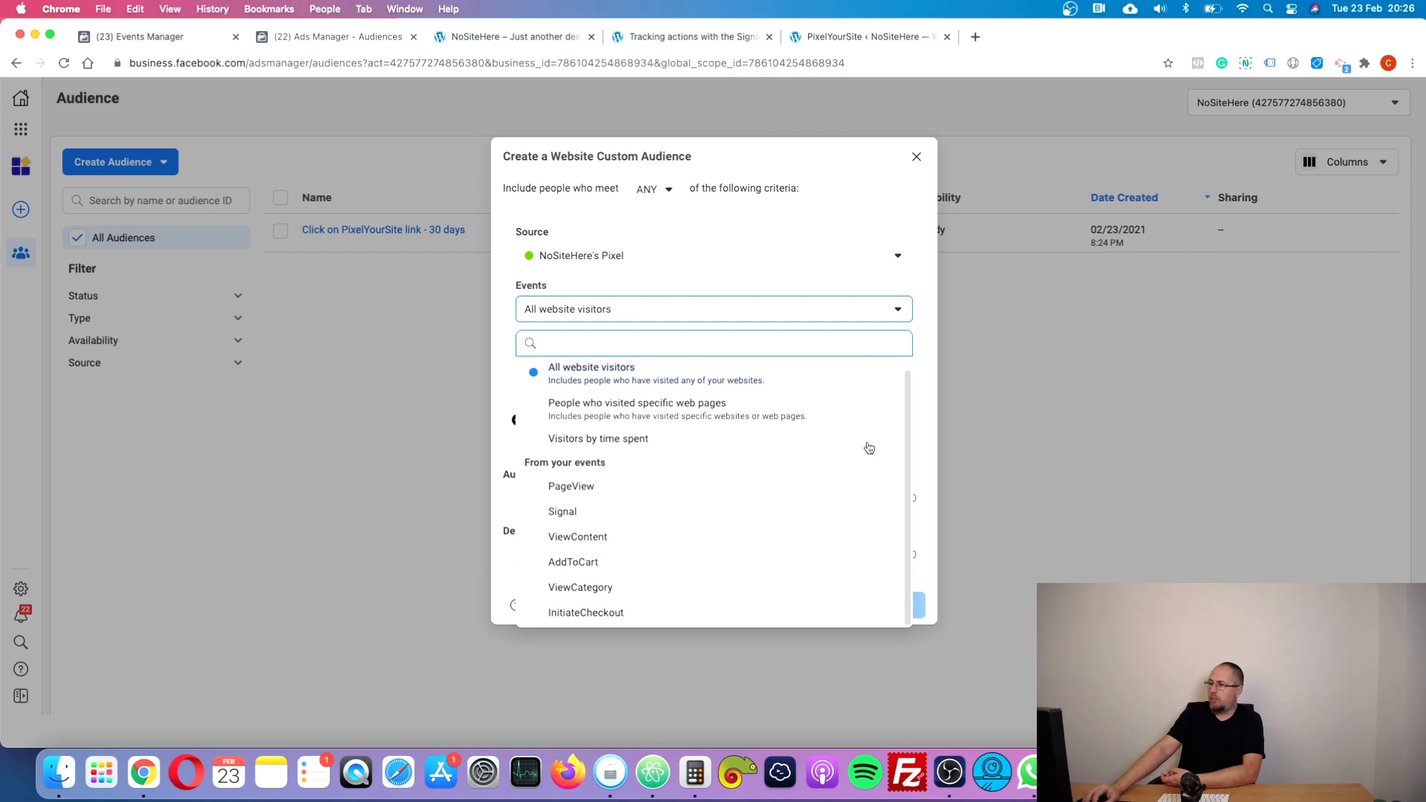
{"action": "left_click", "coordinate": [934, 376]}
{"action": "left_click", "coordinate": [916, 156]}
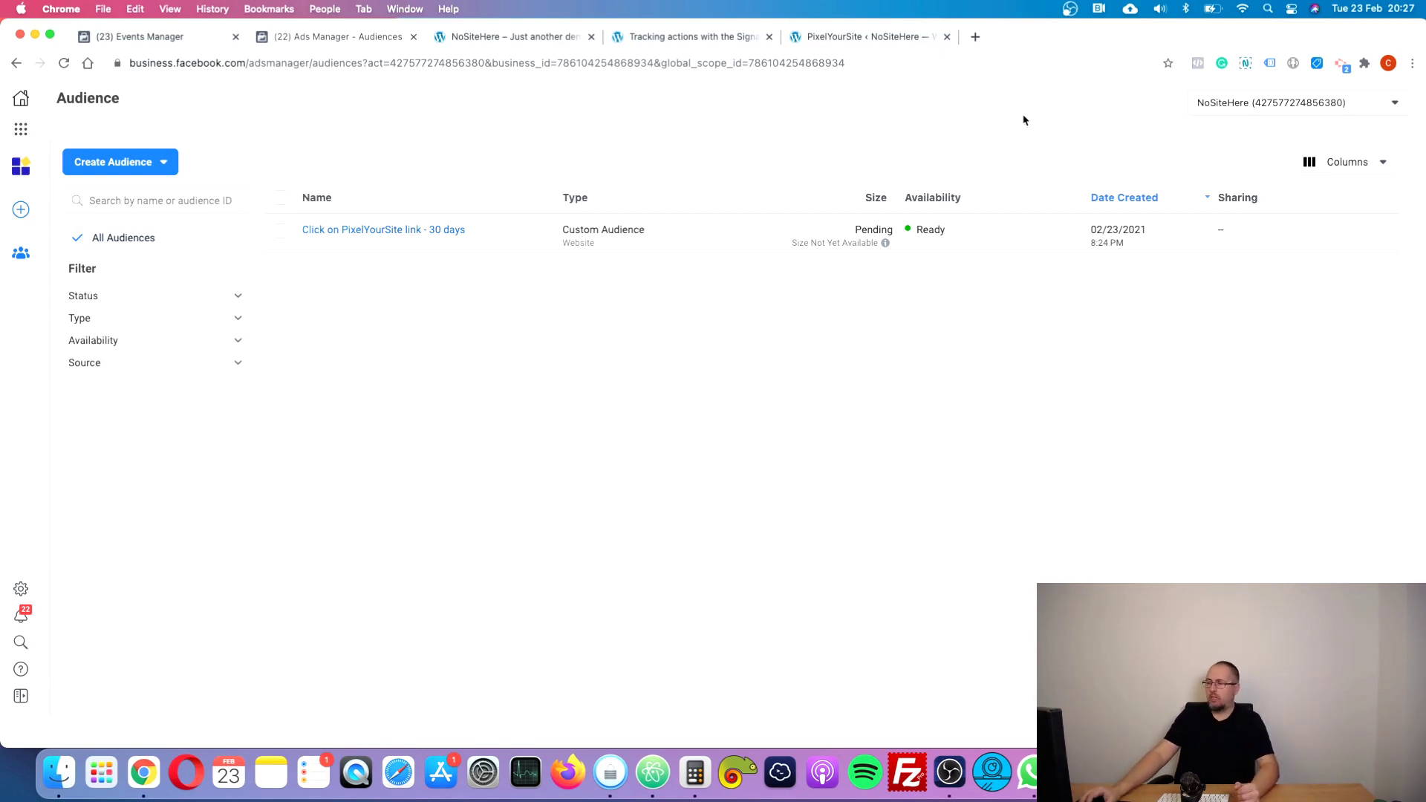
- Return to the Signal Event tracking page and inspect the PageView event's custom parameters in Facebook Pixel Helper
{"action": "left_click", "coordinate": [832, 44]}
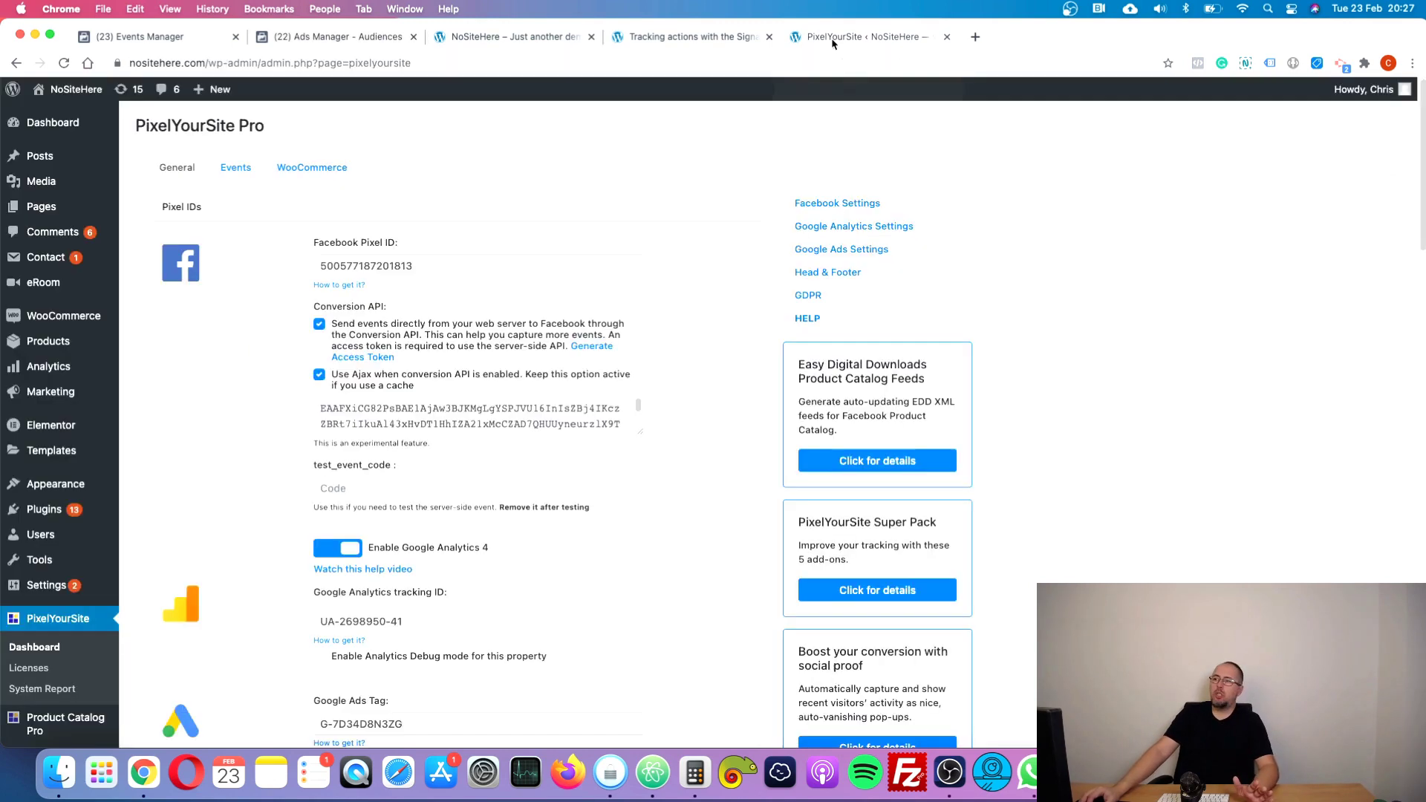
{"action": "left_click", "coordinate": [661, 43]}
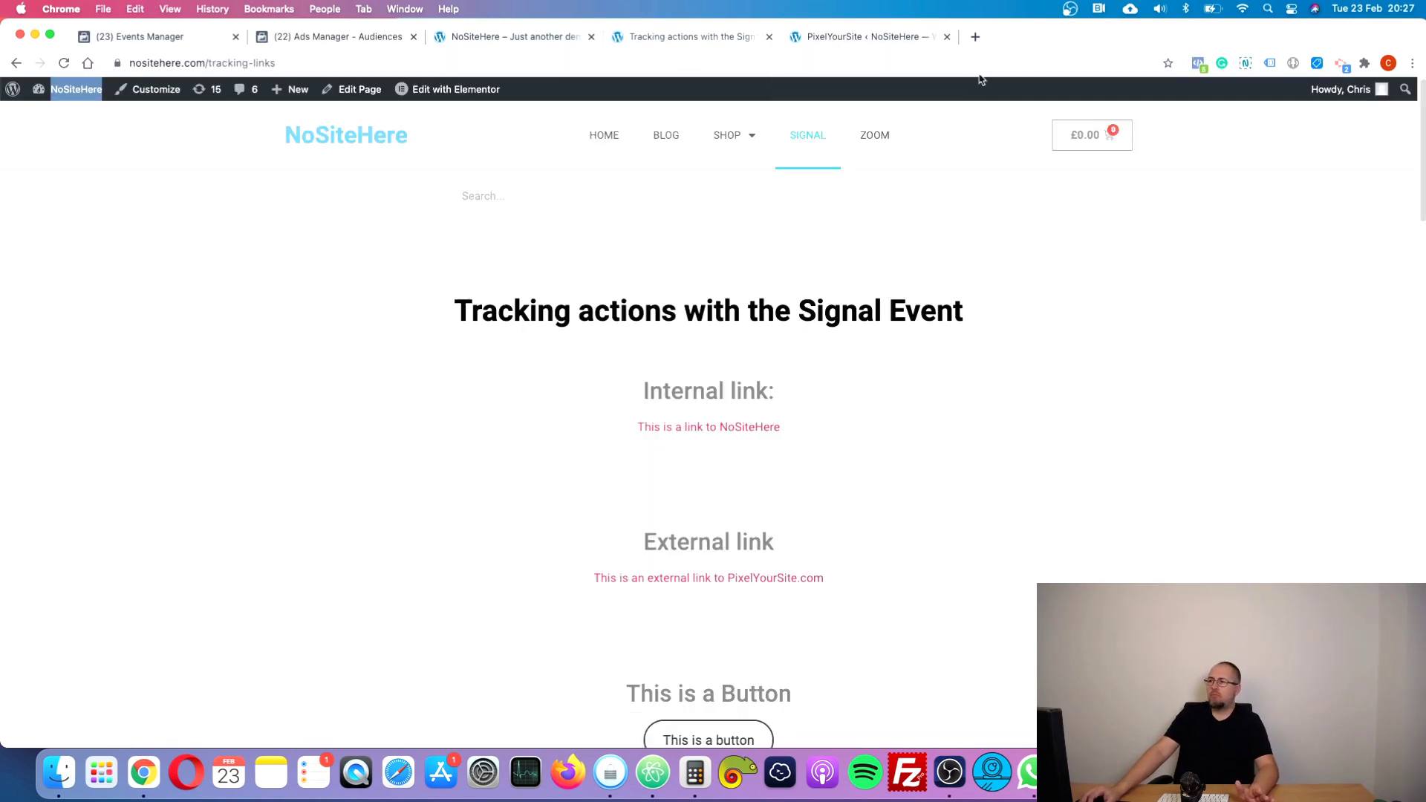
{"action": "left_click", "coordinate": [1198, 64]}
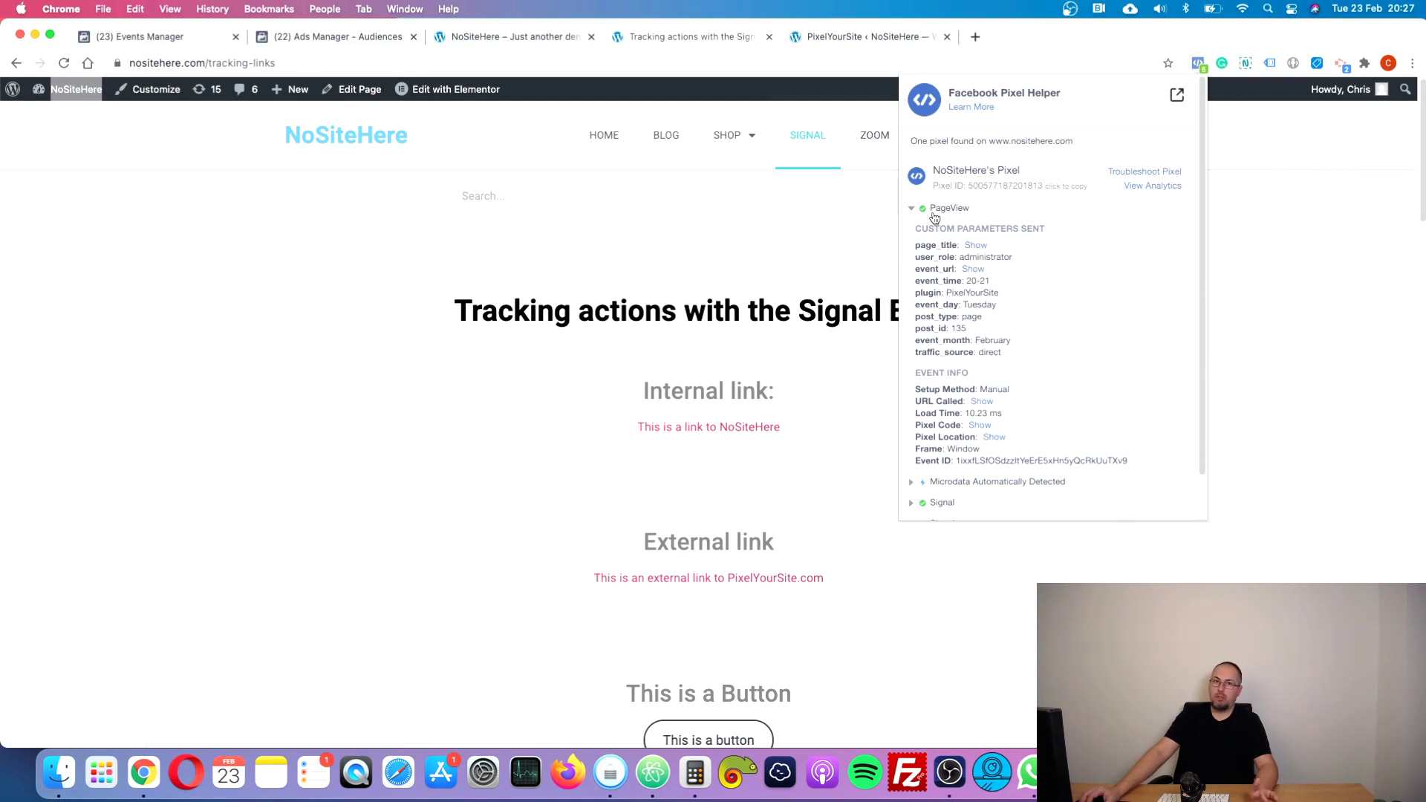
{"action": "left_click", "coordinate": [854, 264]}
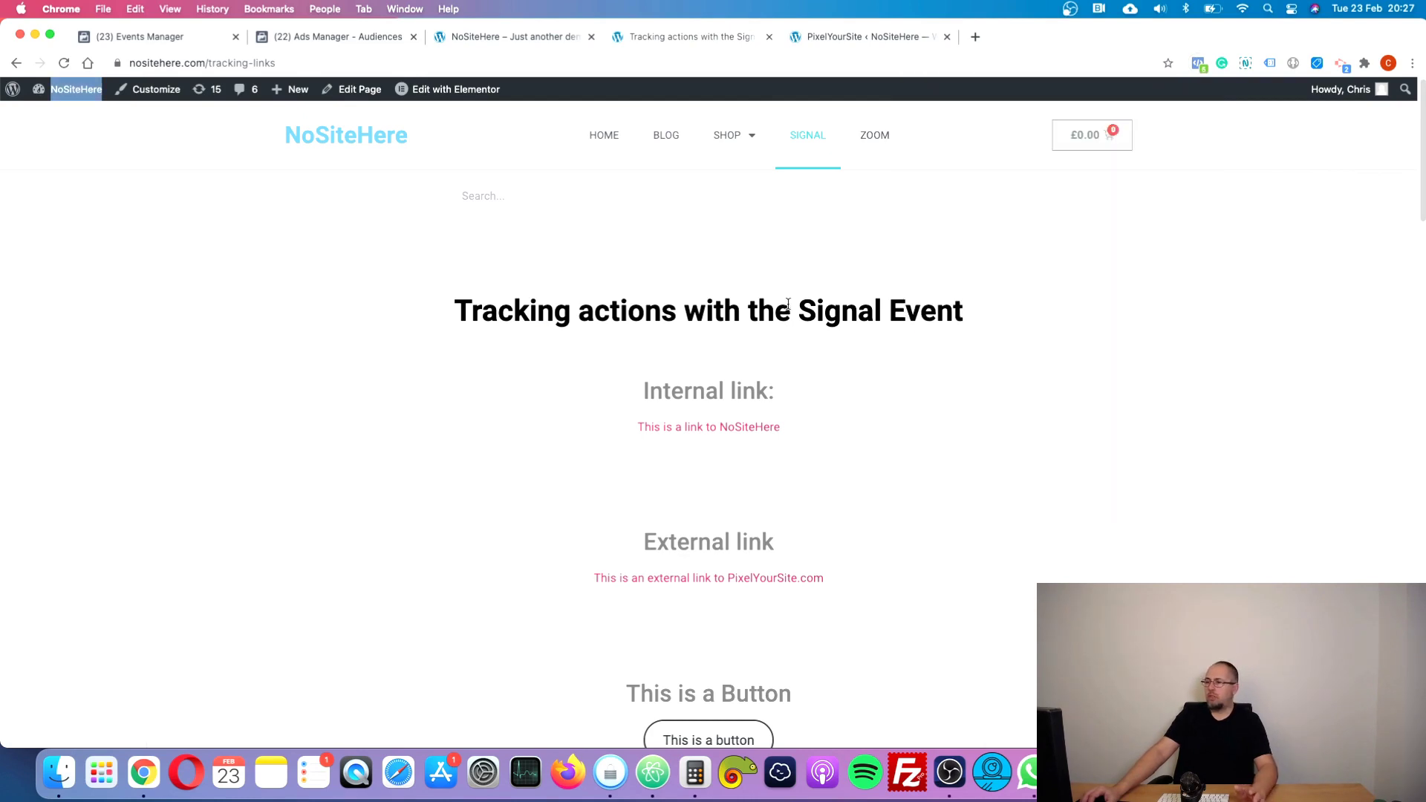